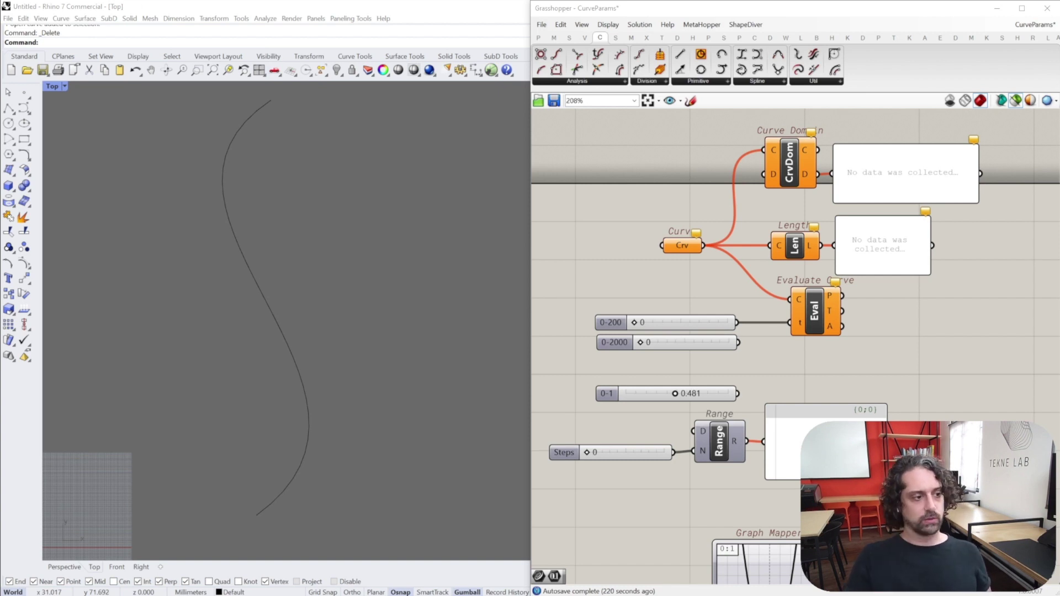
Reference the S-shaped curve as the single curve of the Curve parameter
click(285, 355)
scroll(373, 243, down, 3)
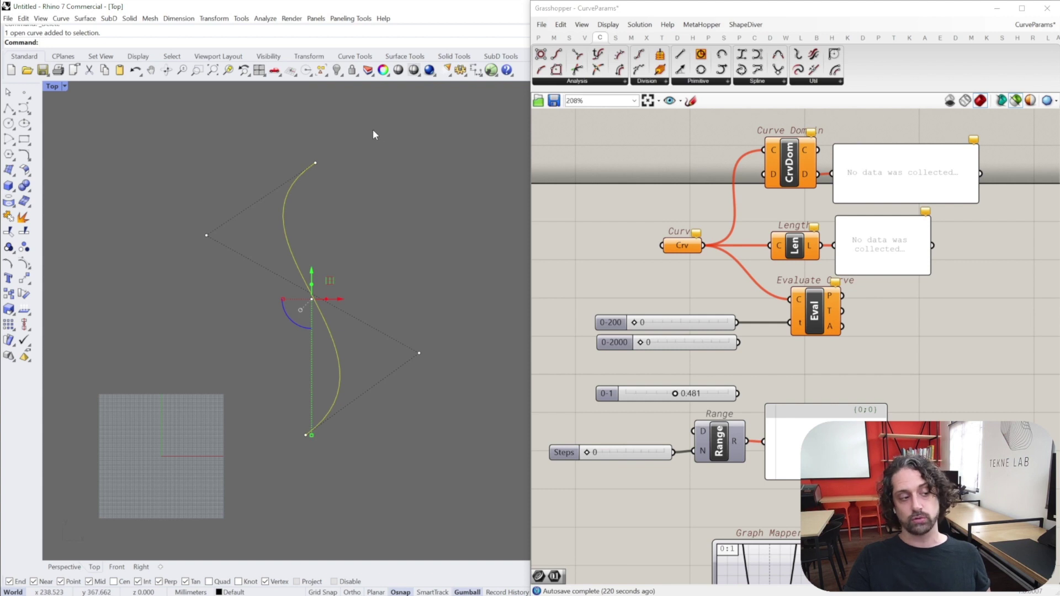
click(121, 111)
click(23, 109)
key(Escape)
click(315, 301)
right_click(682, 249)
right_click(683, 252)
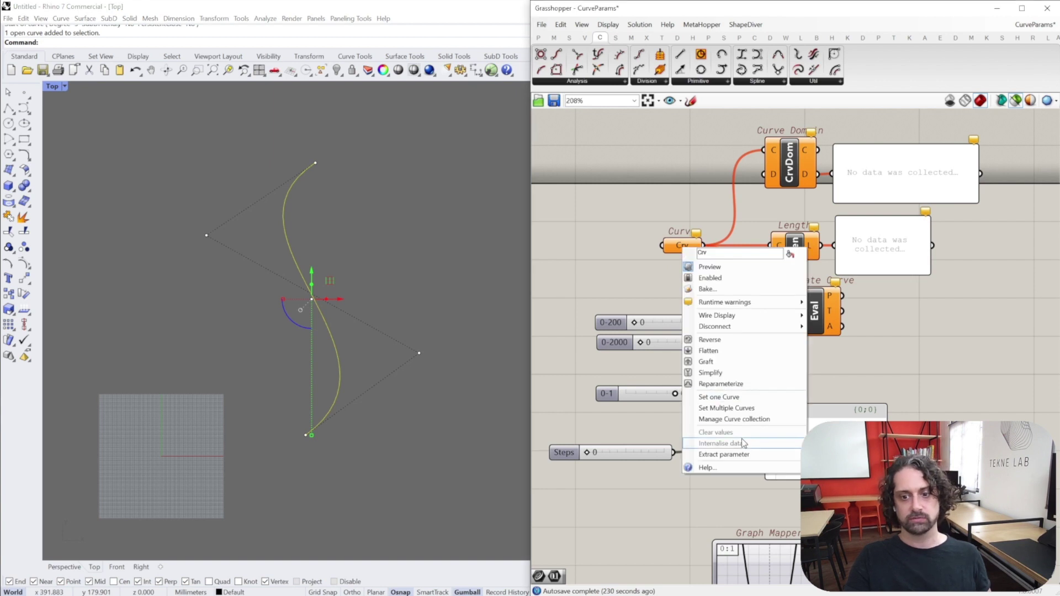
click(724, 399)
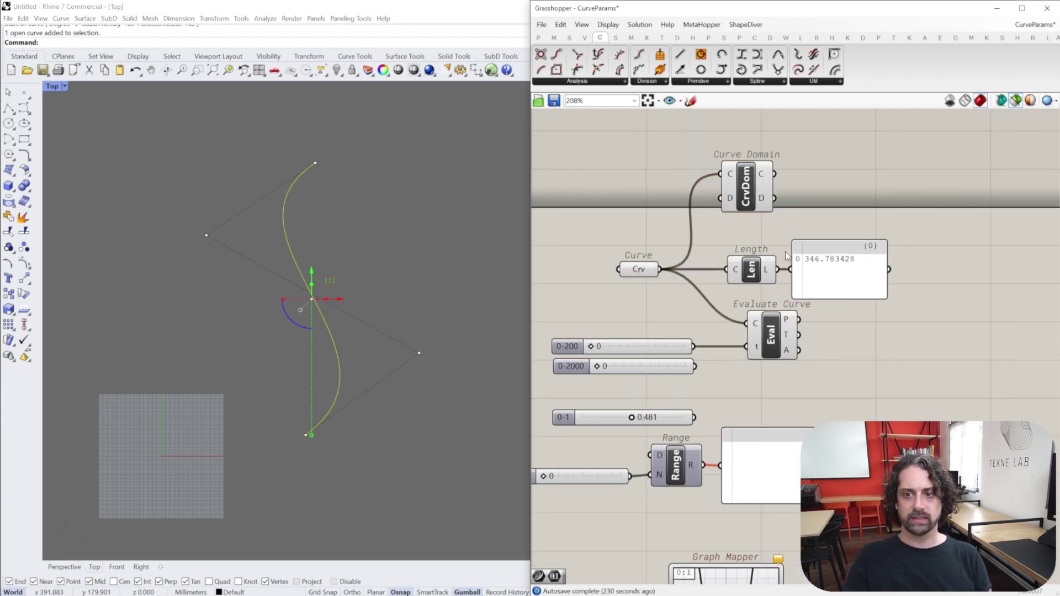
Examine the S-shaped curve's length in the panel connected to the Length component
scroll(747, 294, up, 2)
drag(739, 283, 747, 284)
drag(823, 282, 834, 281)
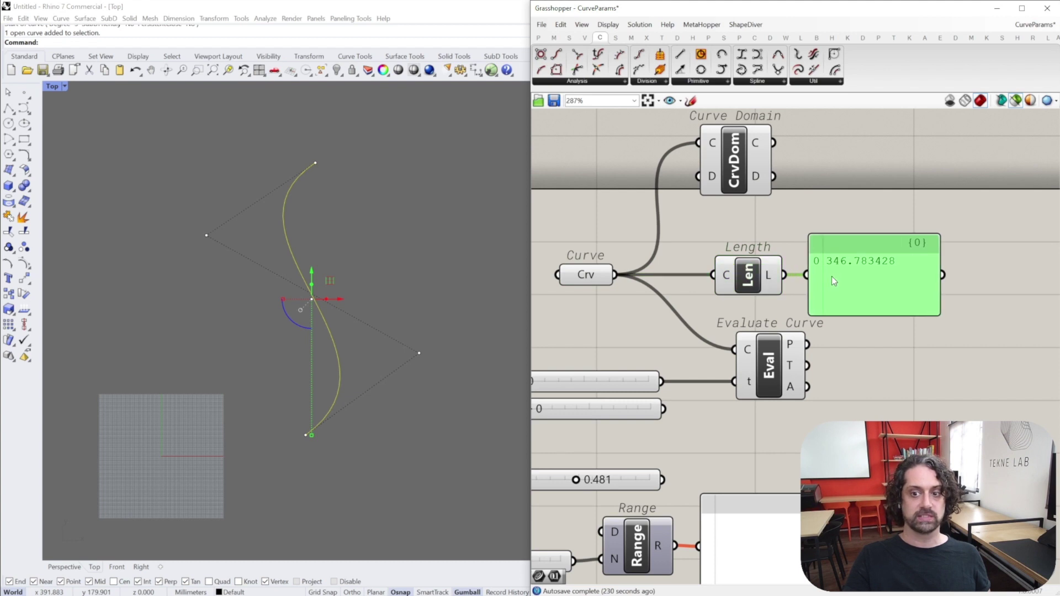
click(405, 142)
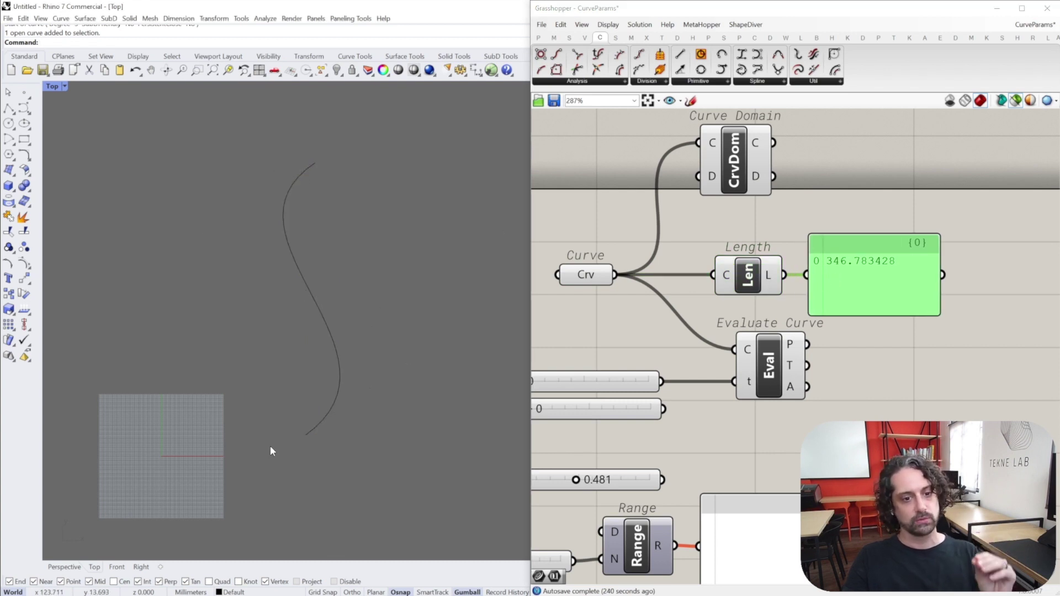
scroll(831, 283, up, 2)
scroll(862, 254, up, 2)
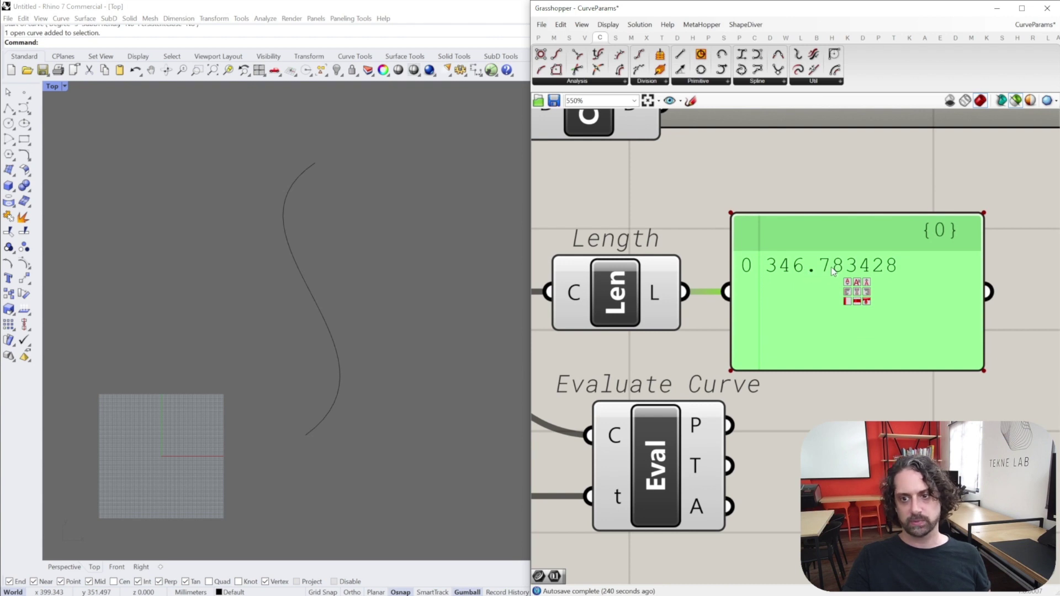
scroll(834, 234, down, 3)
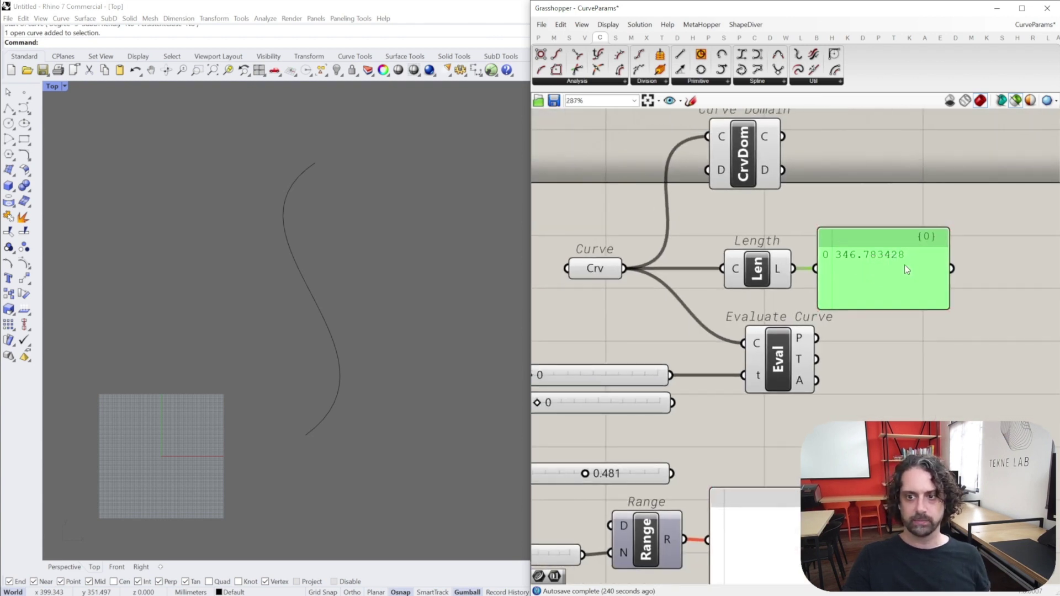
scroll(904, 264, down, 1)
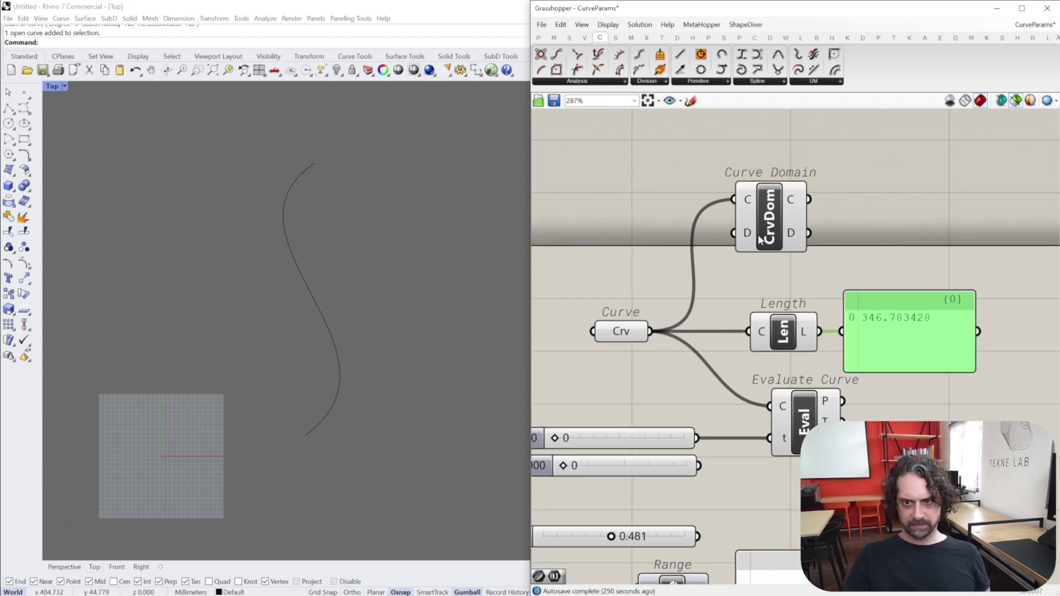
click(761, 202)
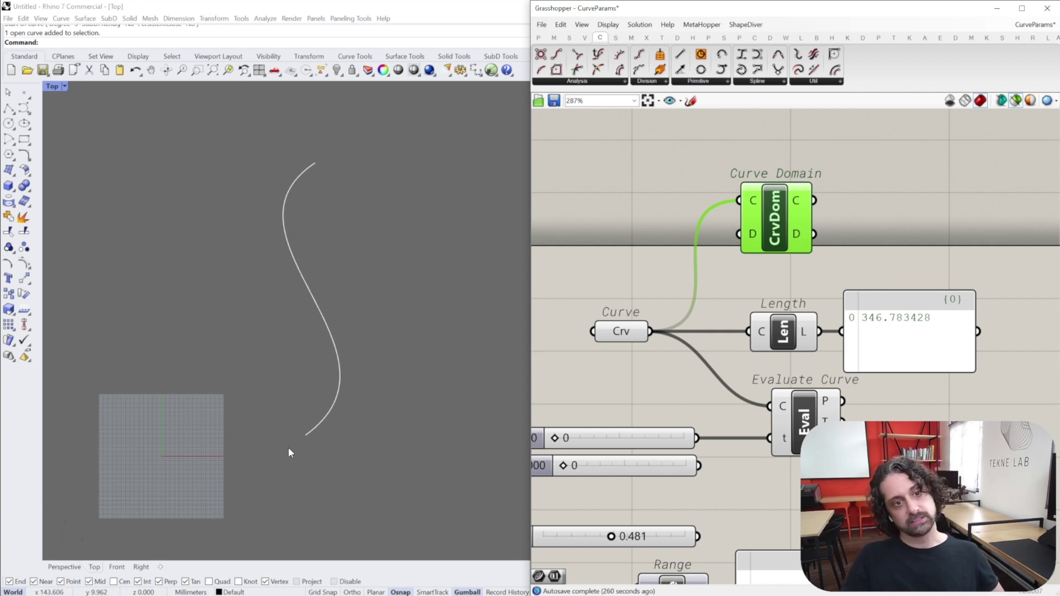
scroll(930, 275, up, 3)
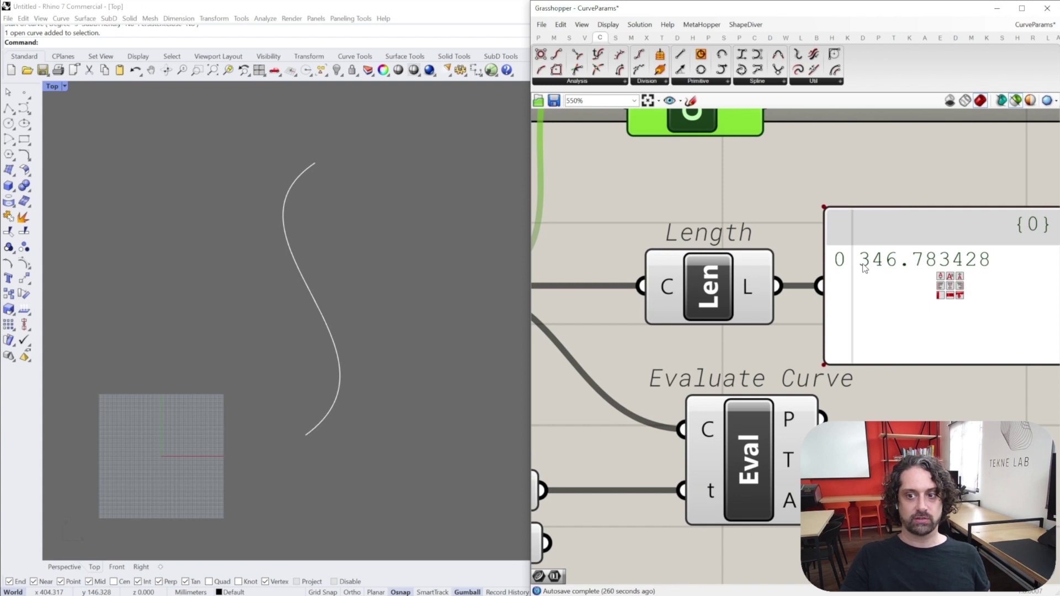
scroll(895, 266, down, 4)
scroll(874, 303, up, 2)
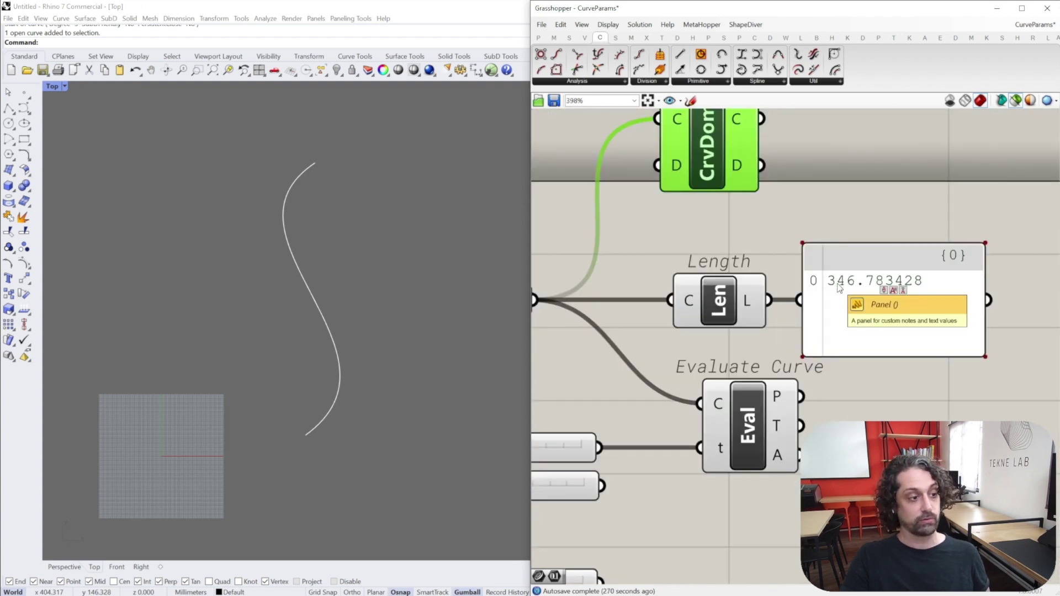
scroll(840, 327, down, 2)
scroll(804, 239, down, 1)
Duplicate the Length panel beside Curve Domain, connect the domain output to the copy, and widen it to fit the values on one line
right_drag(806, 239, 745, 233)
click(772, 228)
click(790, 298)
scroll(764, 256, up, 2)
click(679, 217)
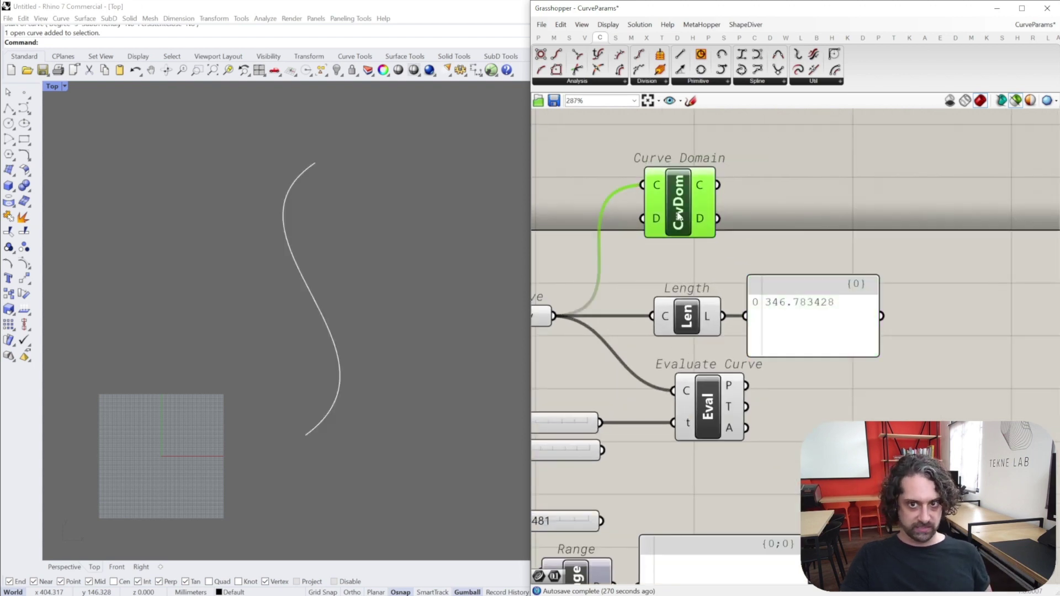
key(Escape)
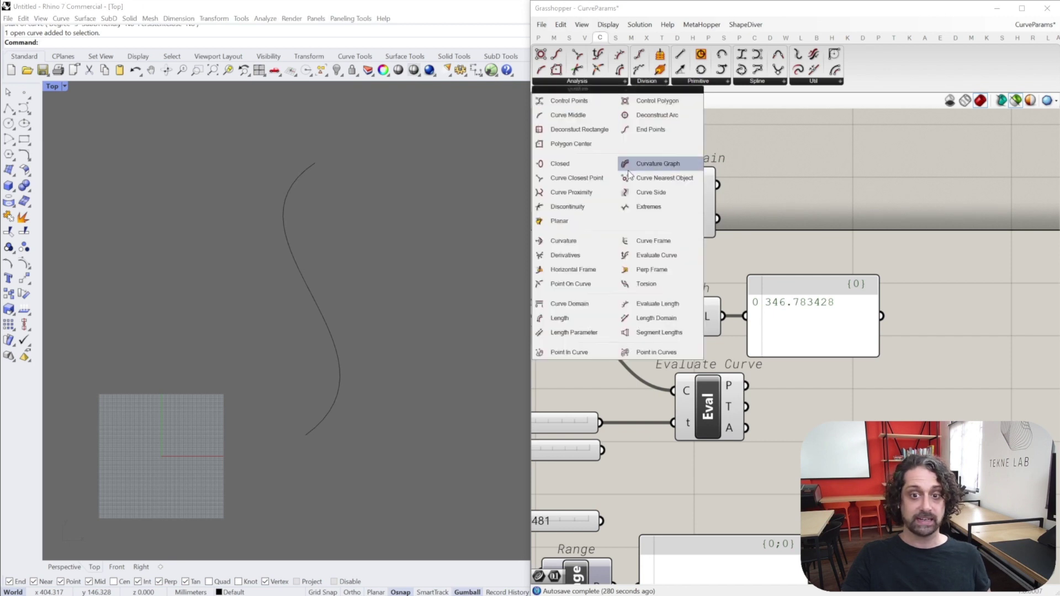
click(804, 323)
alt+drag(803, 320, 801, 212)
drag(714, 235, 716, 218)
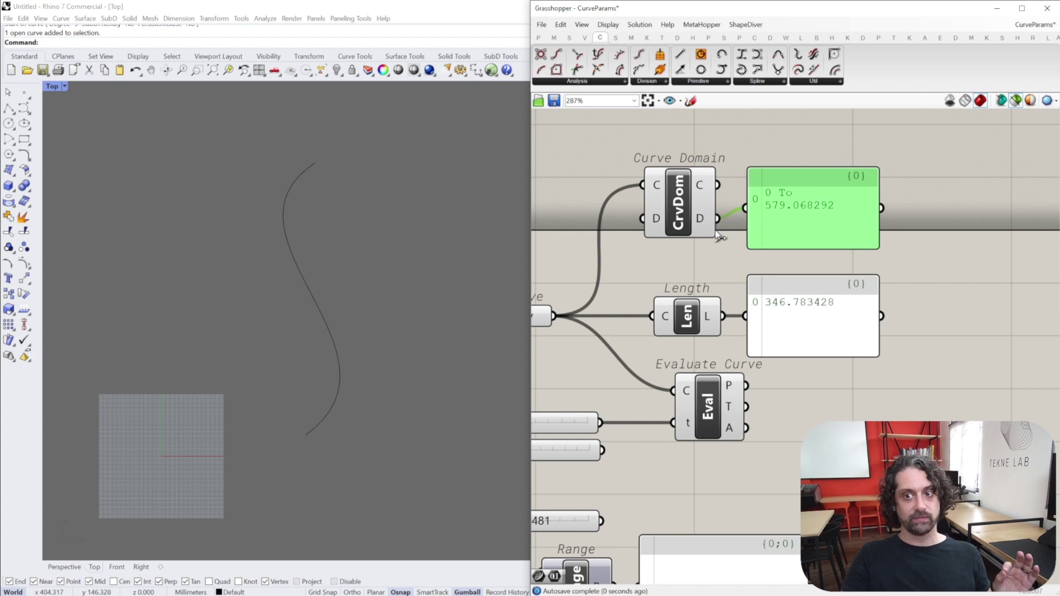
right_drag(911, 223, 967, 231)
drag(934, 238, 1011, 237)
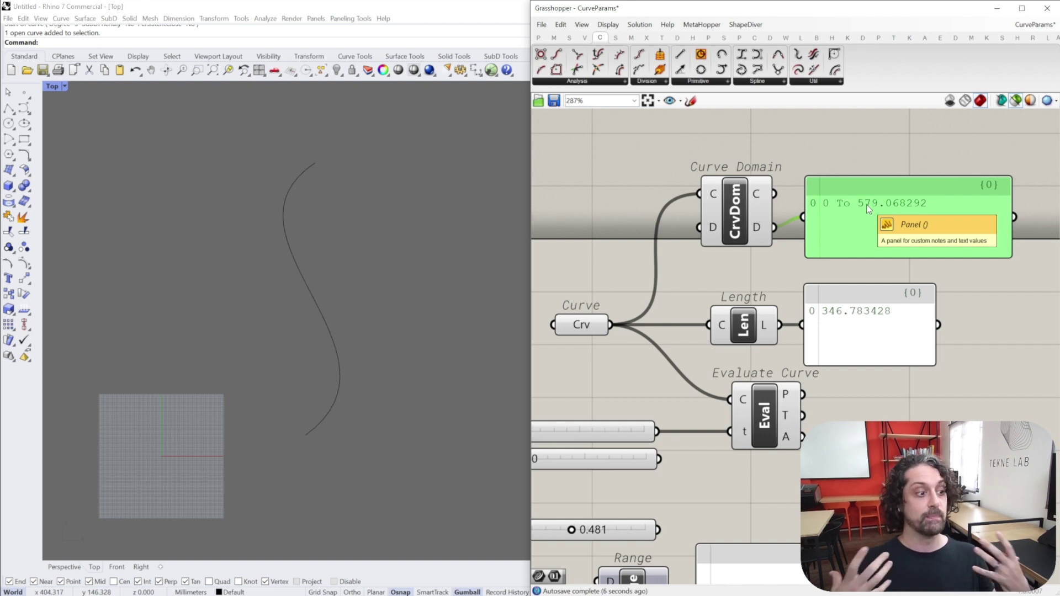
scroll(764, 250, down, 2)
scroll(765, 250, up, 1)
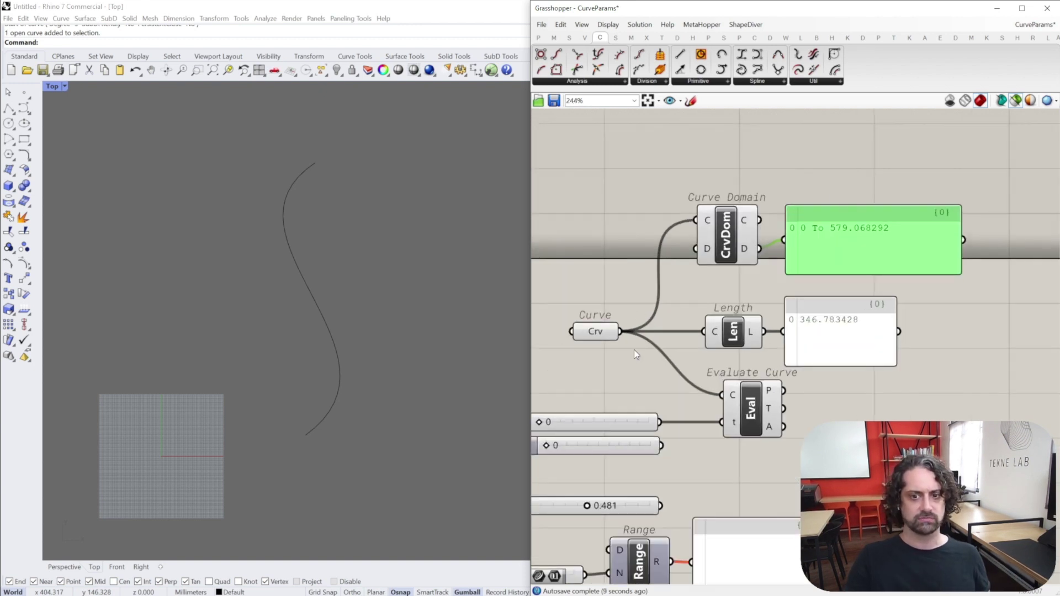
click(798, 279)
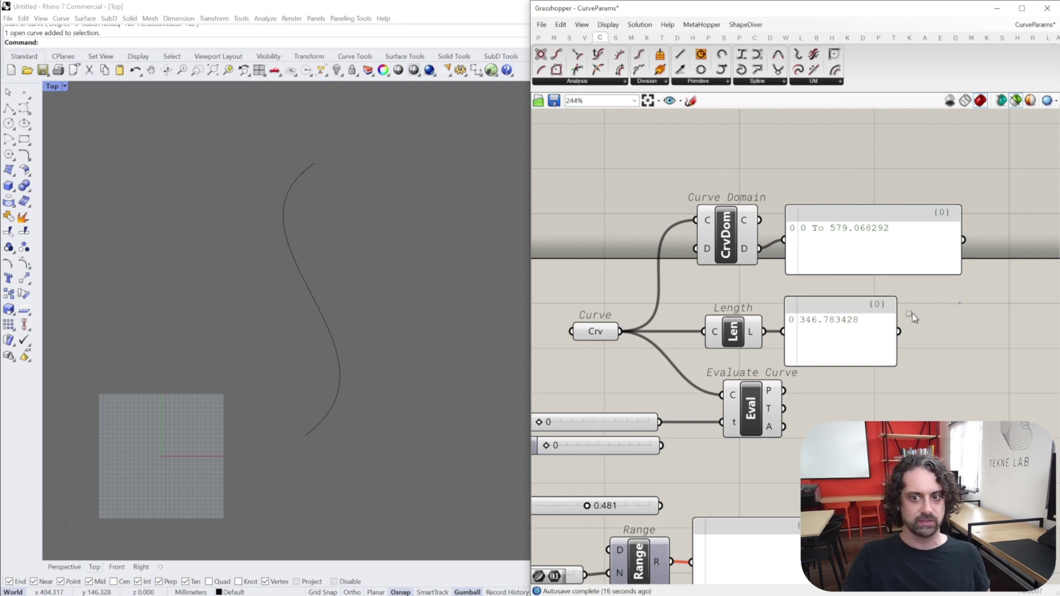
drag(912, 313, 697, 340)
click(607, 205)
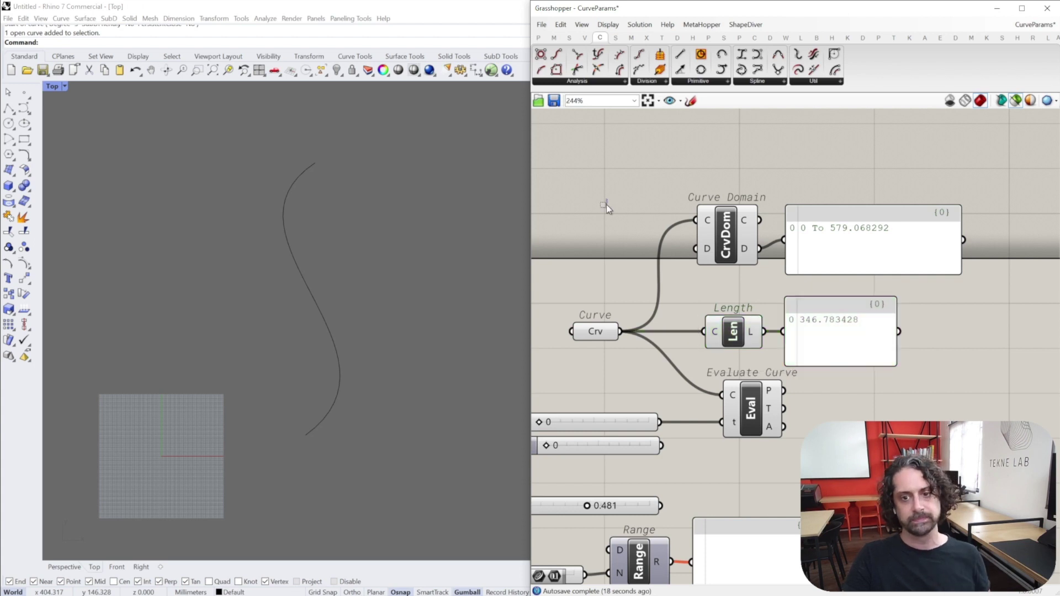
Draw an open polyline through the four control points of the S-shaped curve
click(310, 294)
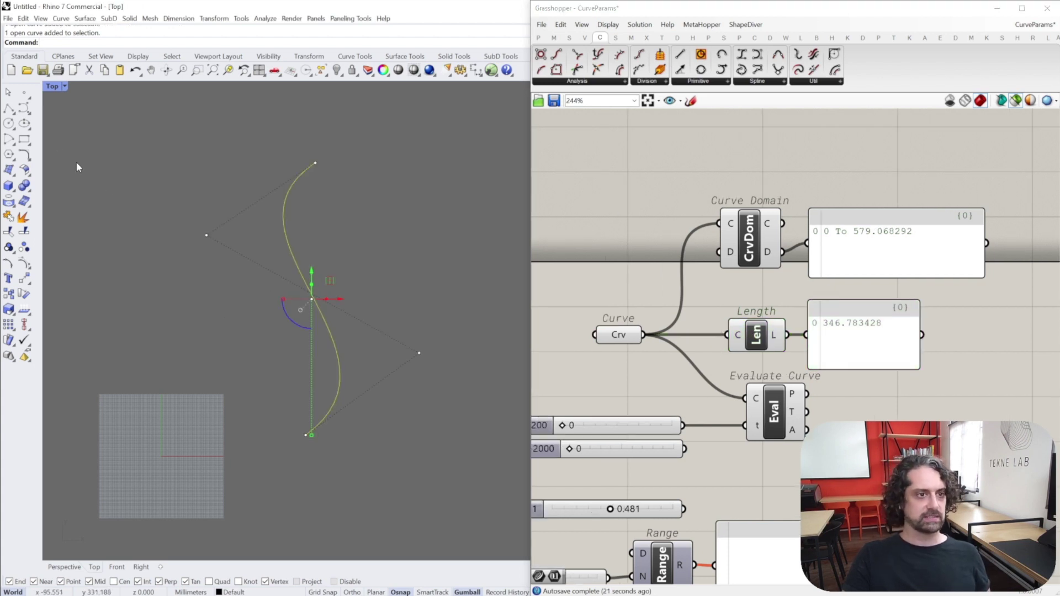
click(8, 110)
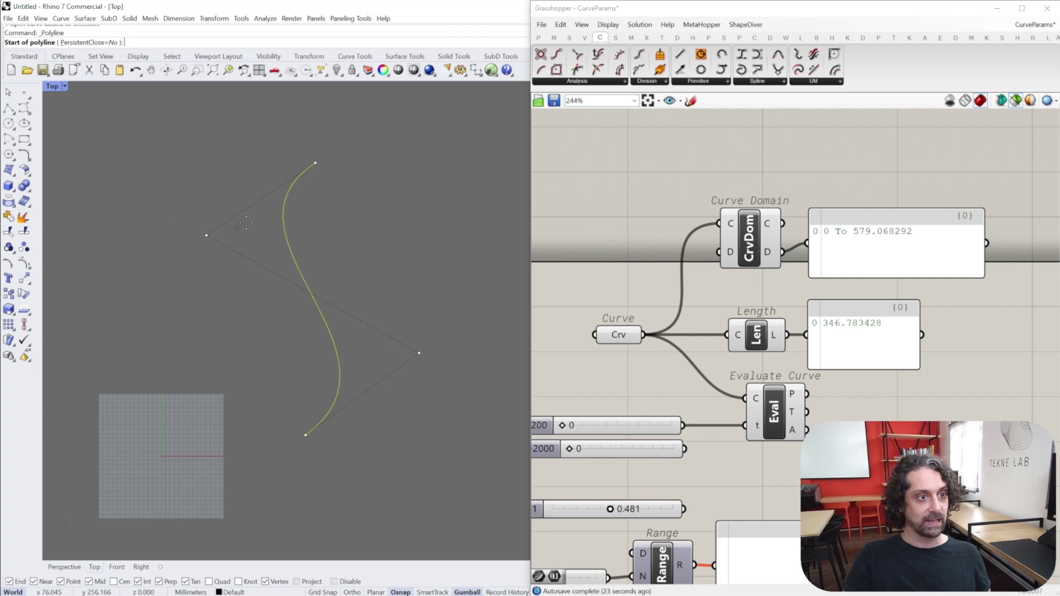
click(315, 163)
click(206, 236)
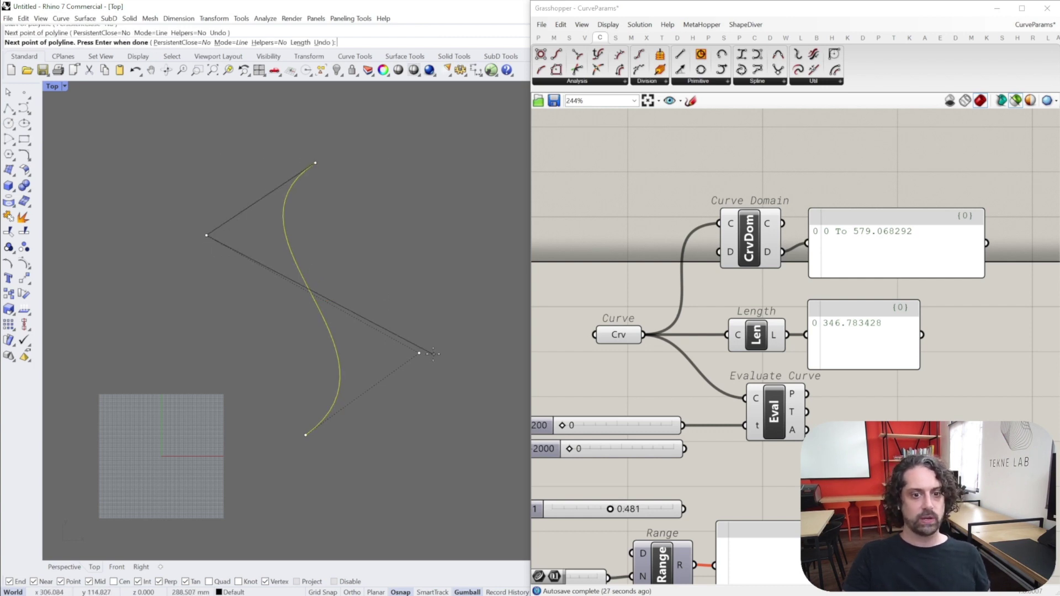
click(431, 355)
click(305, 436)
key(Return)
key(Escape)
Duplicate the Curve, Curve Domain and Length components with their two panels, placing the copy above the originals
scroll(693, 316, down, 3)
drag(938, 194, 612, 365)
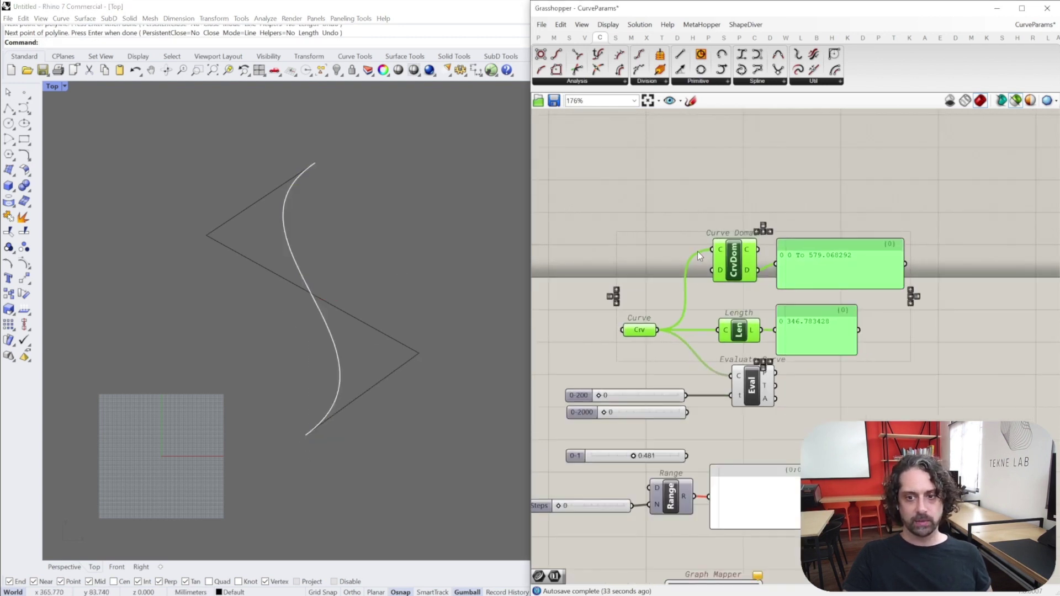
right_drag(697, 252, 699, 299)
alt+drag(734, 305, 724, 145)
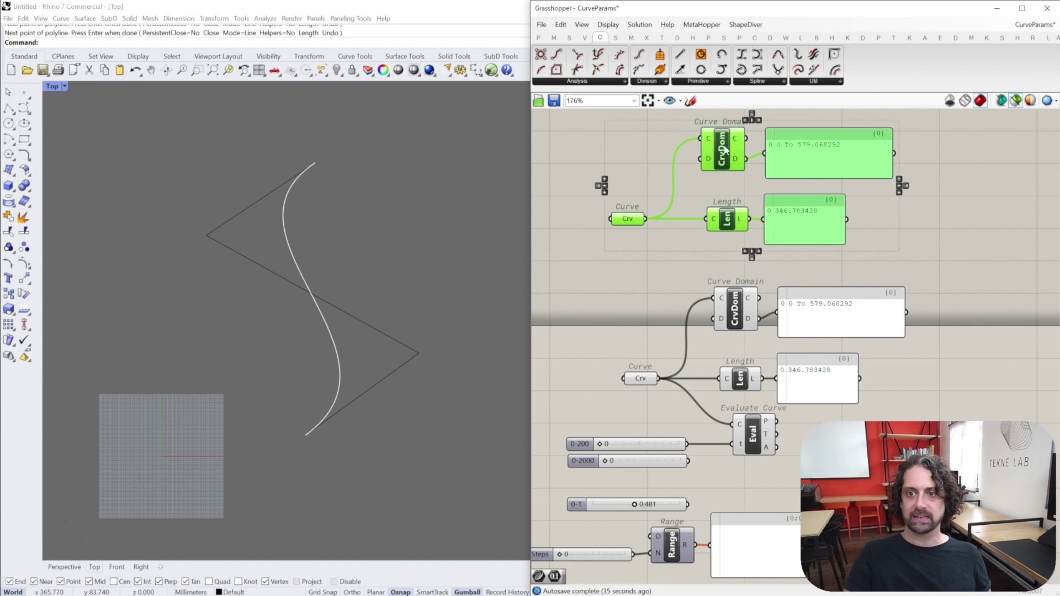
Clear the copied Curve parameter's values and reference the control-point polyline in it
click(680, 219)
click(633, 215)
right_click(625, 217)
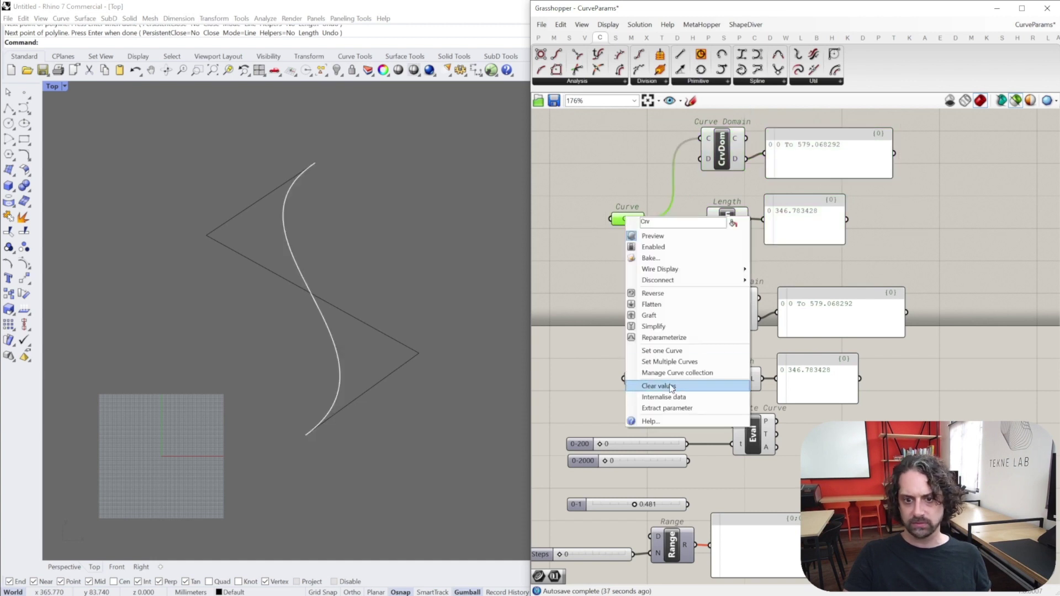
click(672, 386)
right_click(626, 219)
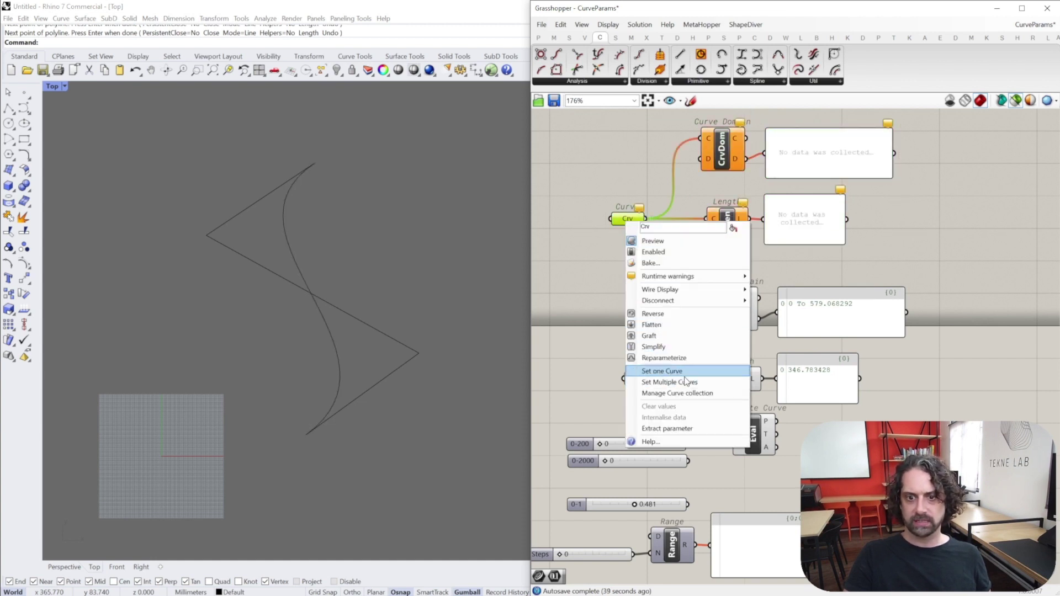
click(651, 368)
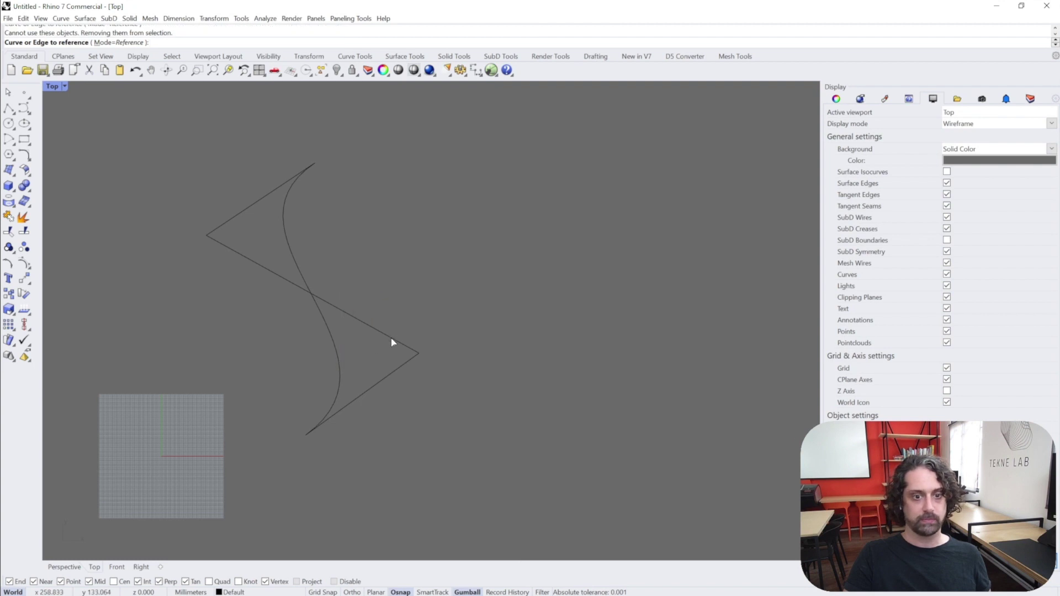
click(395, 340)
Compare the polyline's domain and length with those of the S-shaped curve
scroll(678, 260, up, 5)
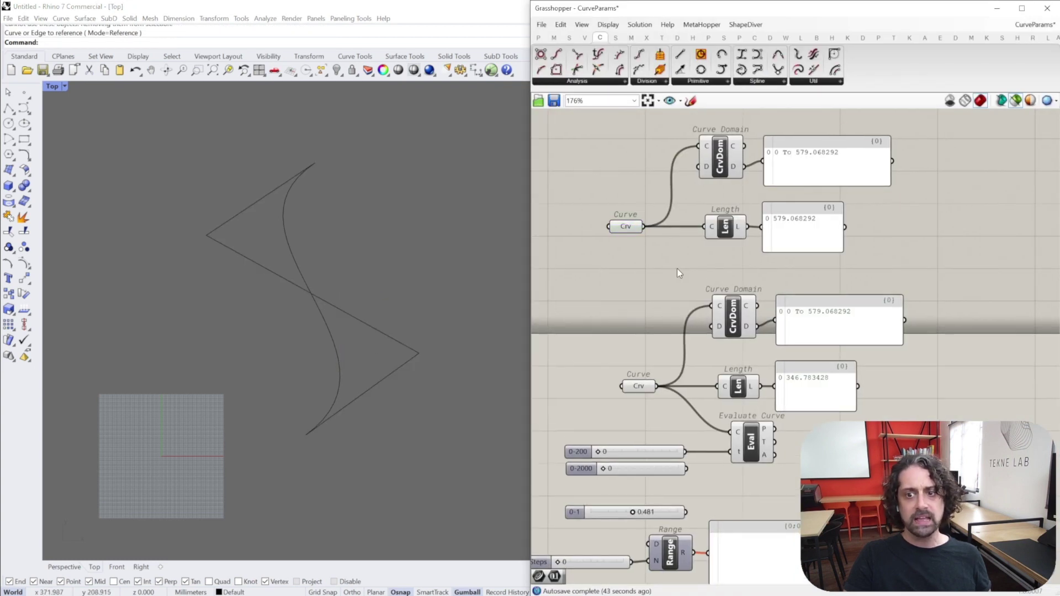
click(621, 255)
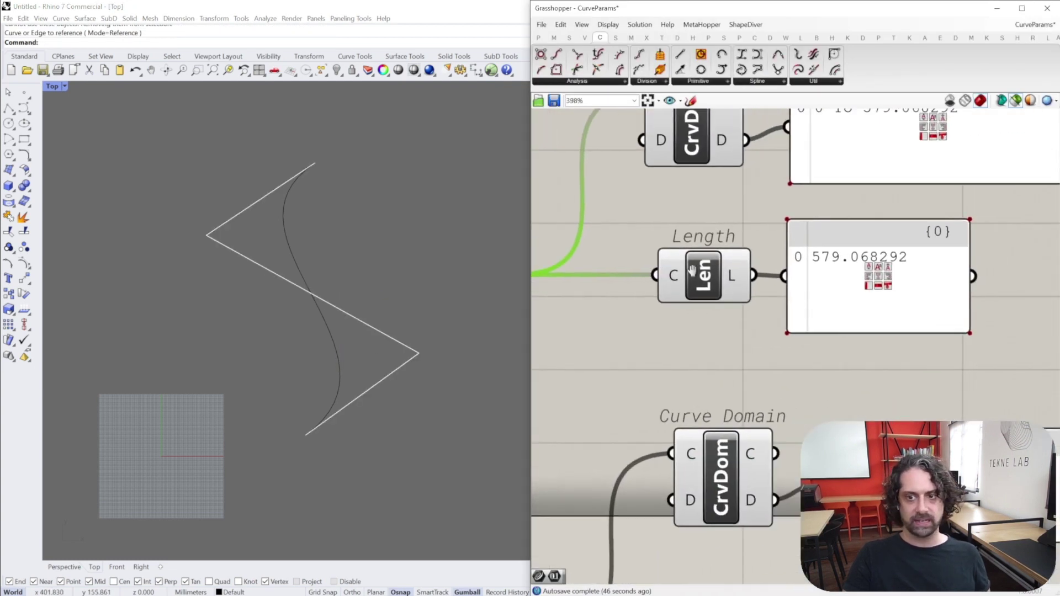
scroll(744, 282, down, 3)
right_drag(754, 206, 783, 223)
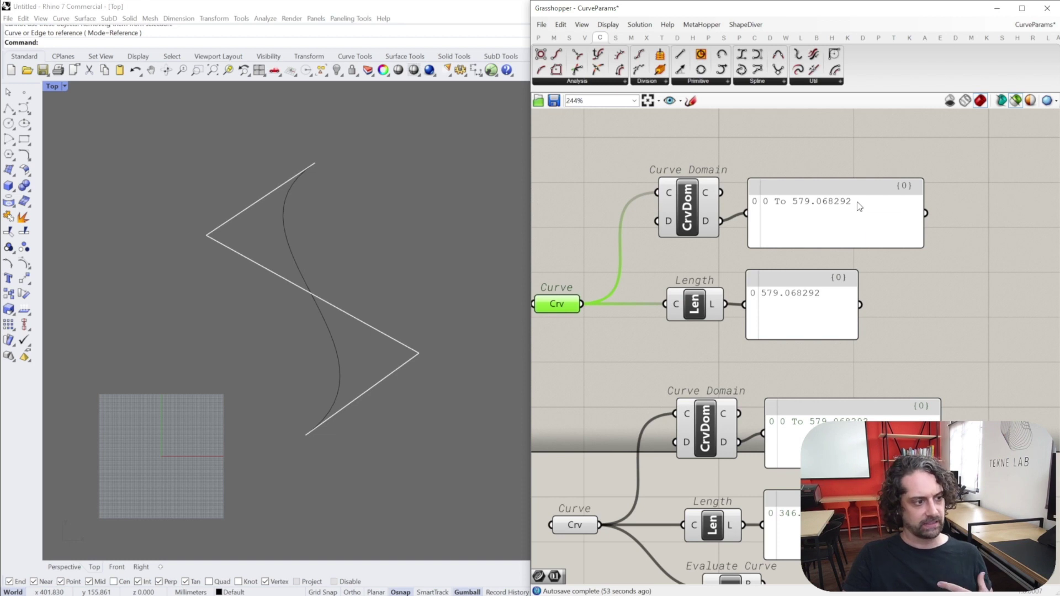
right_drag(559, 274, 610, 282)
right_drag(787, 292, 789, 243)
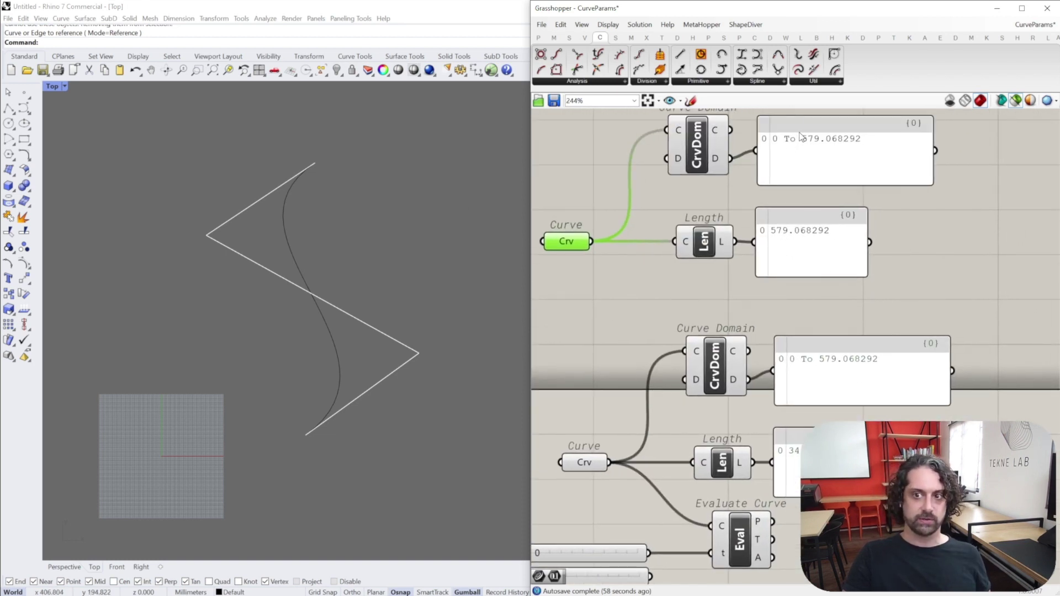
right_drag(807, 357, 788, 283)
scroll(786, 293, up, 3)
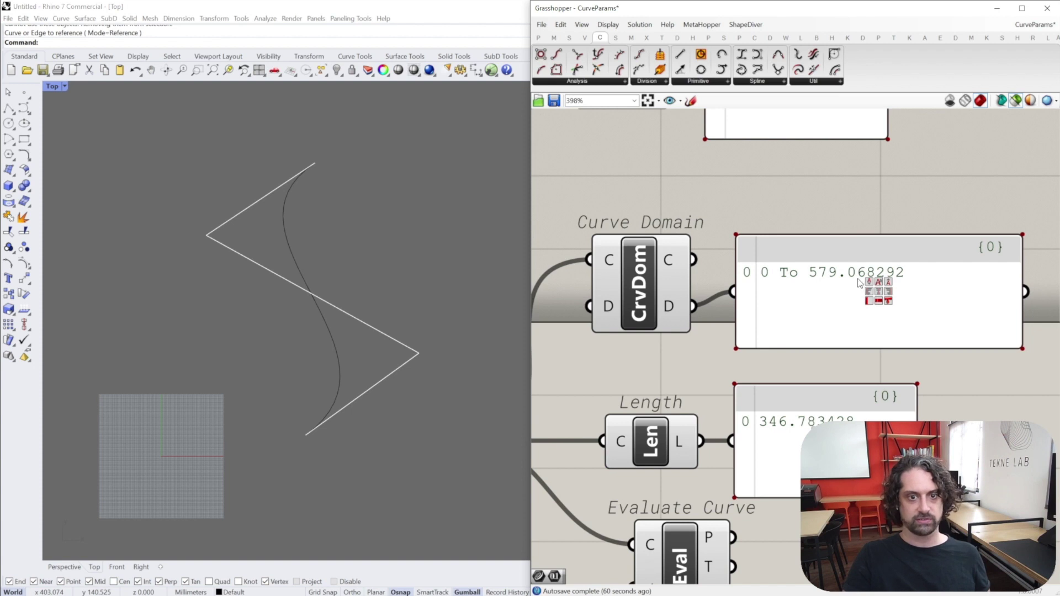
scroll(859, 282, down, 4)
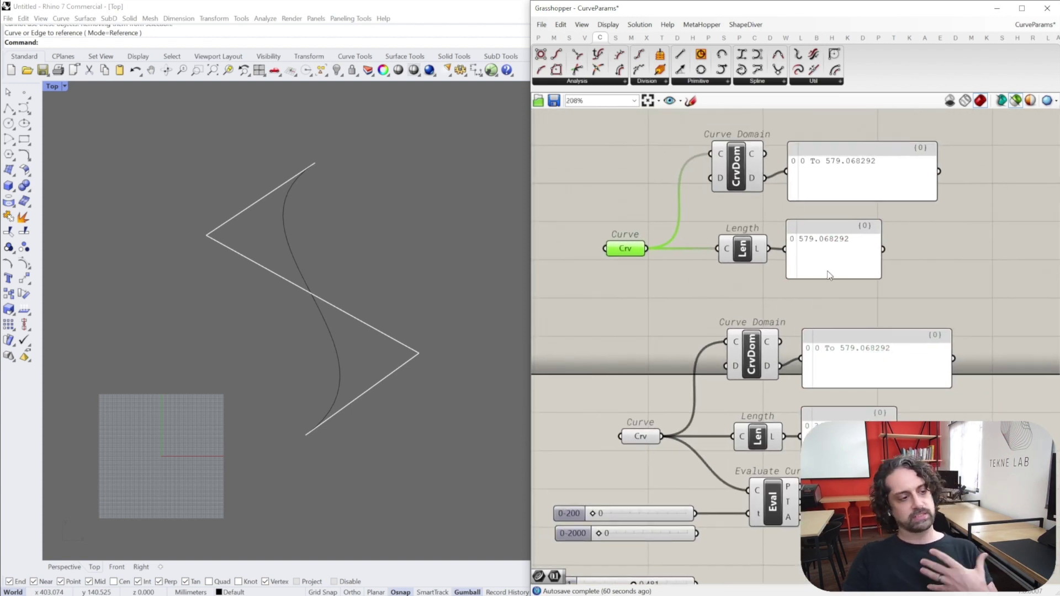
Shift the upper Curve parameter slightly upward, midway between Curve Domain and Length, and select the polyline in the Top viewport
click(634, 220)
drag(621, 250, 630, 221)
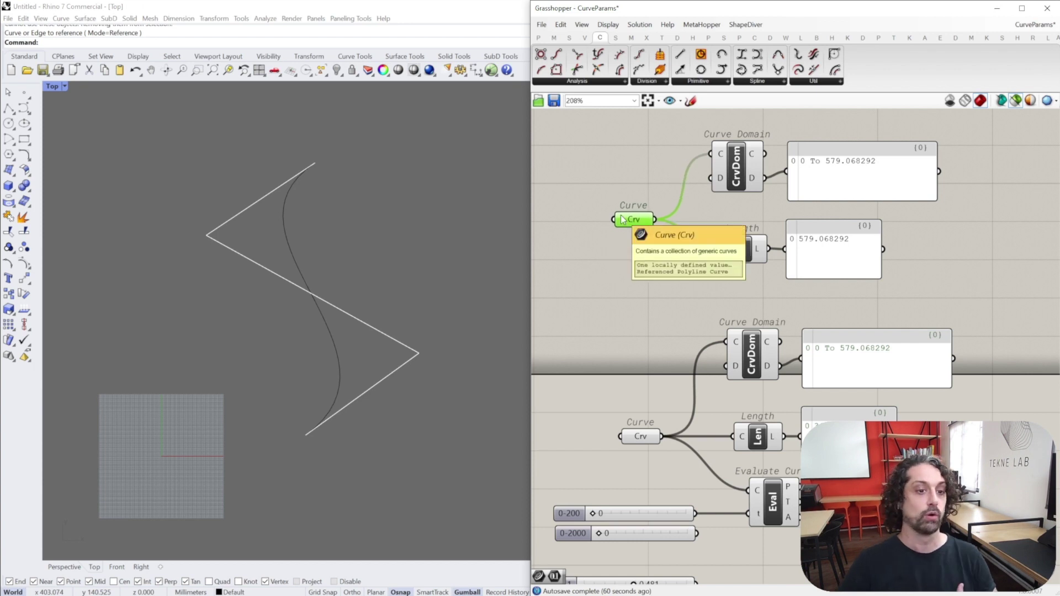
click(285, 240)
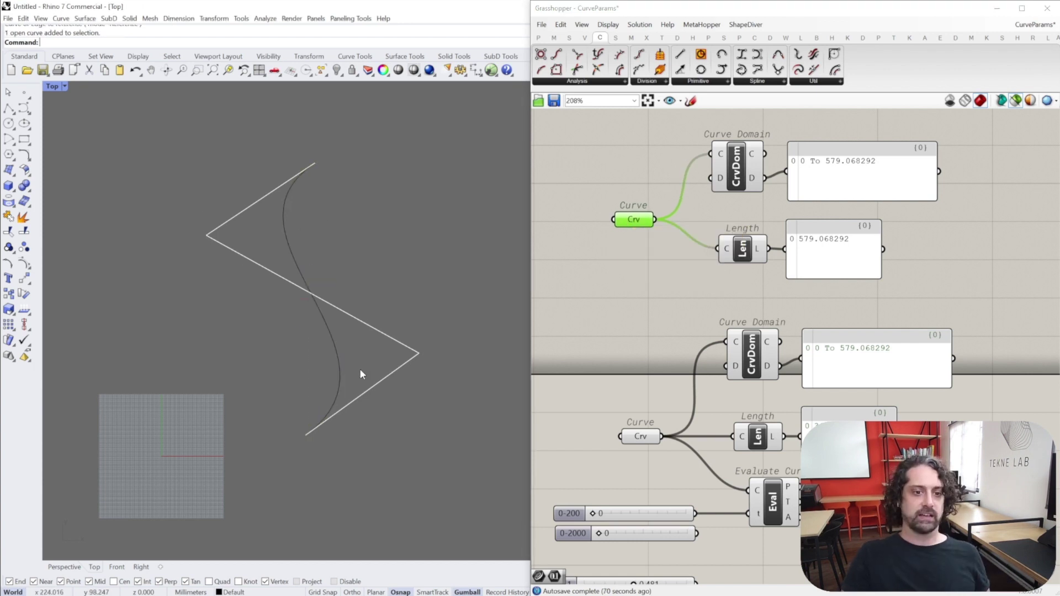
click(249, 259)
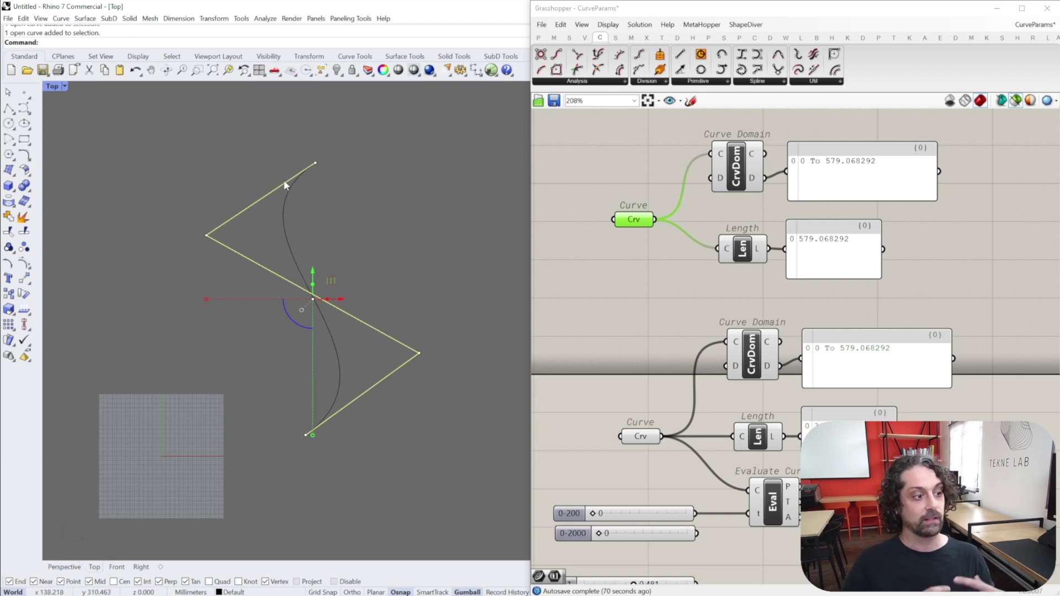
Examine the S-shaped curve against the control-point polyline it derives from
click(289, 217)
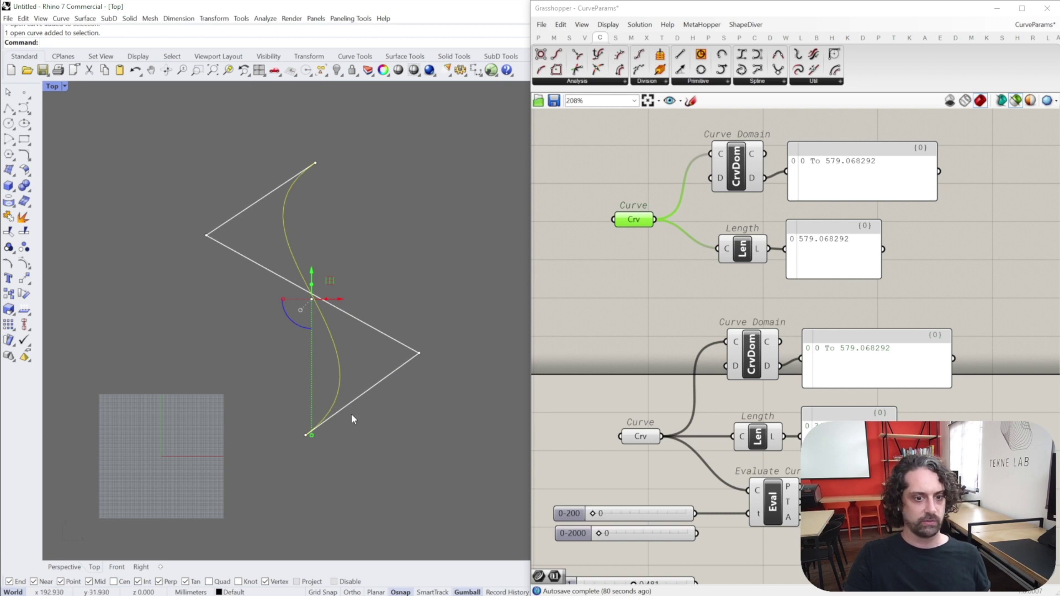
click(343, 199)
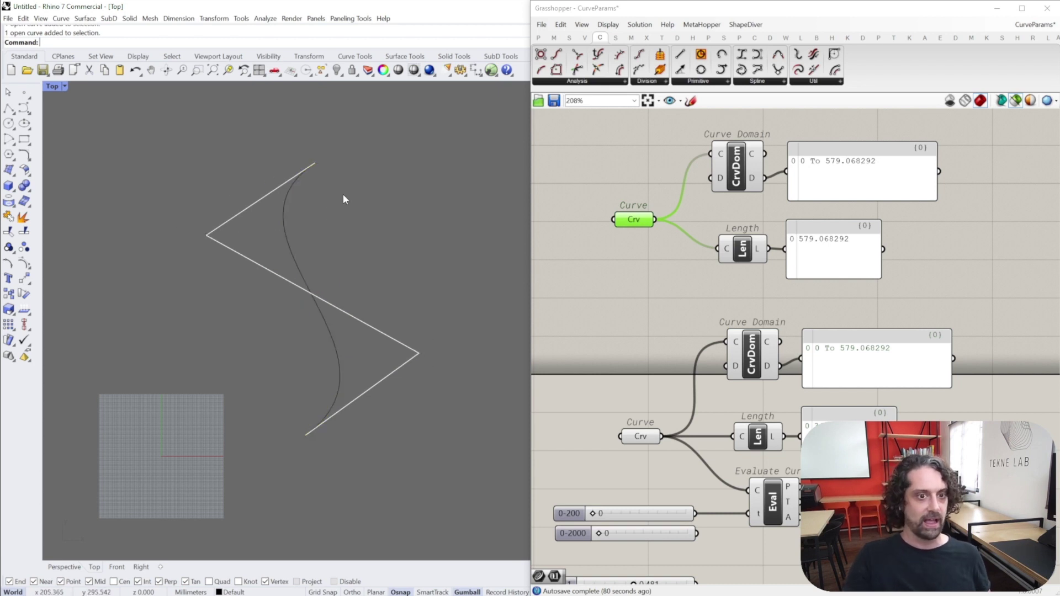
right_drag(835, 259, 803, 247)
scroll(804, 247, down, 1)
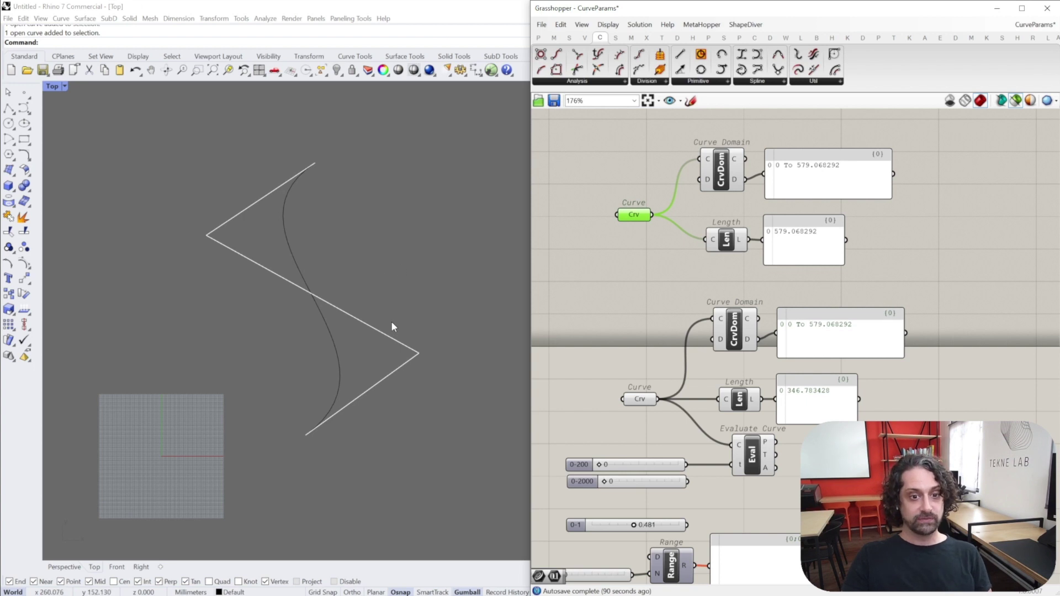
Clear the values of both Curve parameters and delete the control-point polyline in the Top viewport
right_click(633, 215)
click(679, 384)
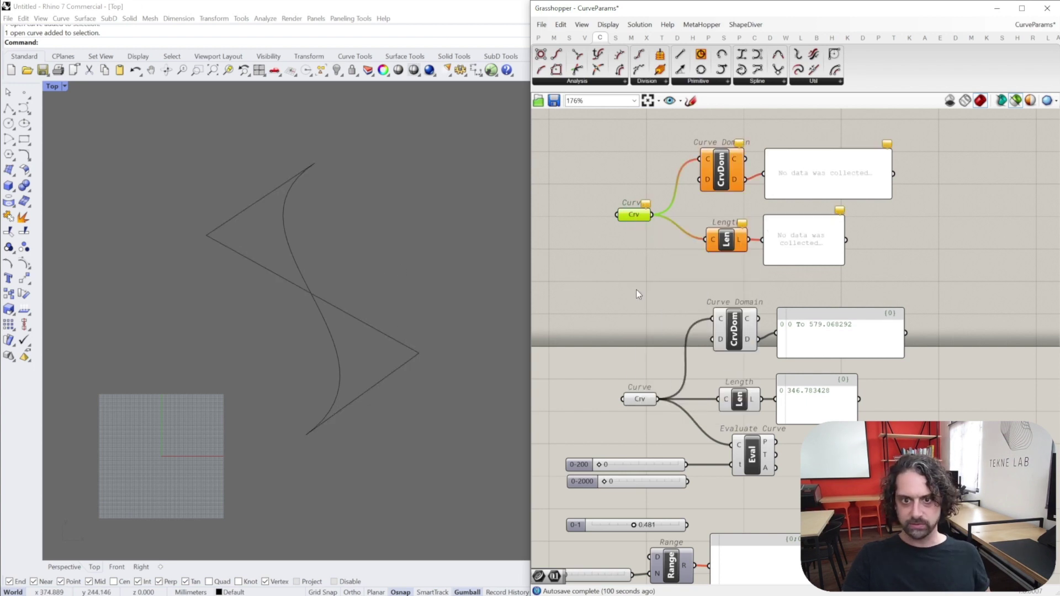
right_click(641, 404)
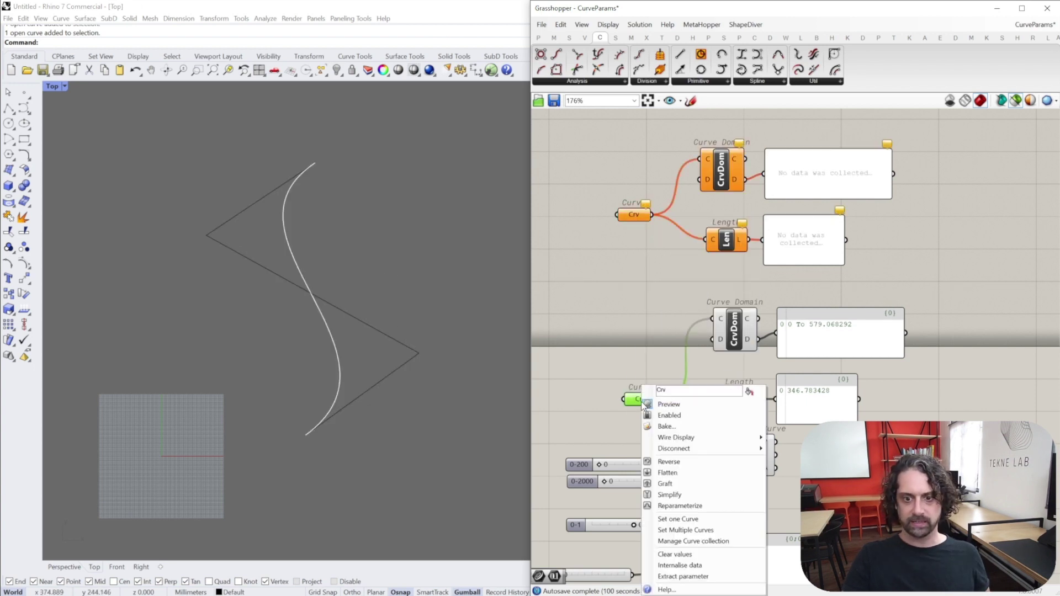
click(691, 554)
click(370, 260)
drag(363, 412, 365, 407)
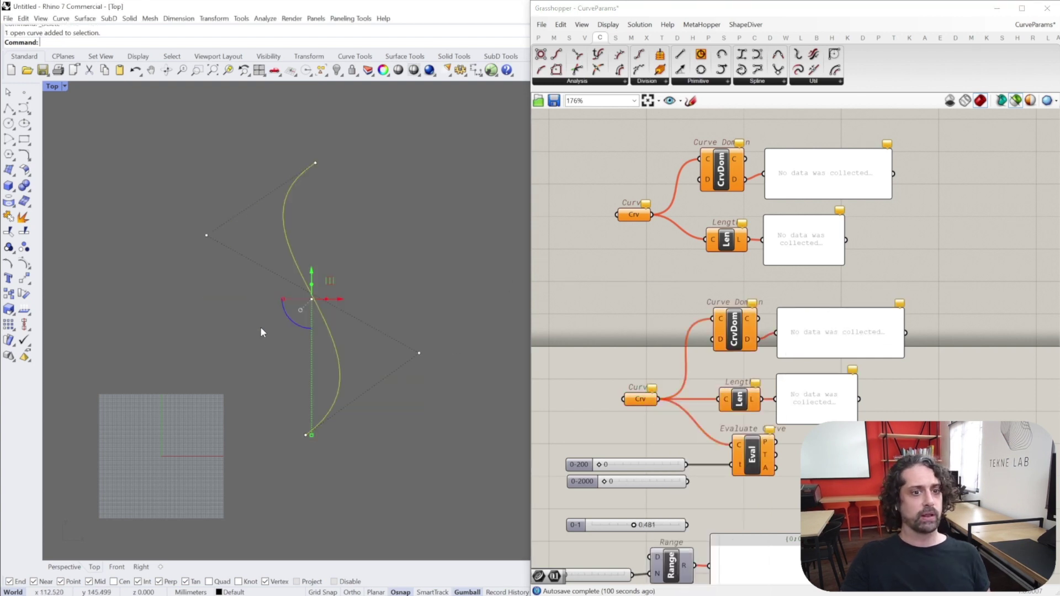
Pull the S-shaped curve's two middle control points far outward horizontally on opposite sides to widen both bends
drag(202, 187, 218, 295)
drag(232, 234, 91, 243)
drag(398, 308, 486, 486)
drag(446, 354, 485, 312)
scroll(453, 310, down, 4)
key(Escape)
key(Escape)
scroll(302, 289, up, 4)
right_drag(302, 290, 334, 283)
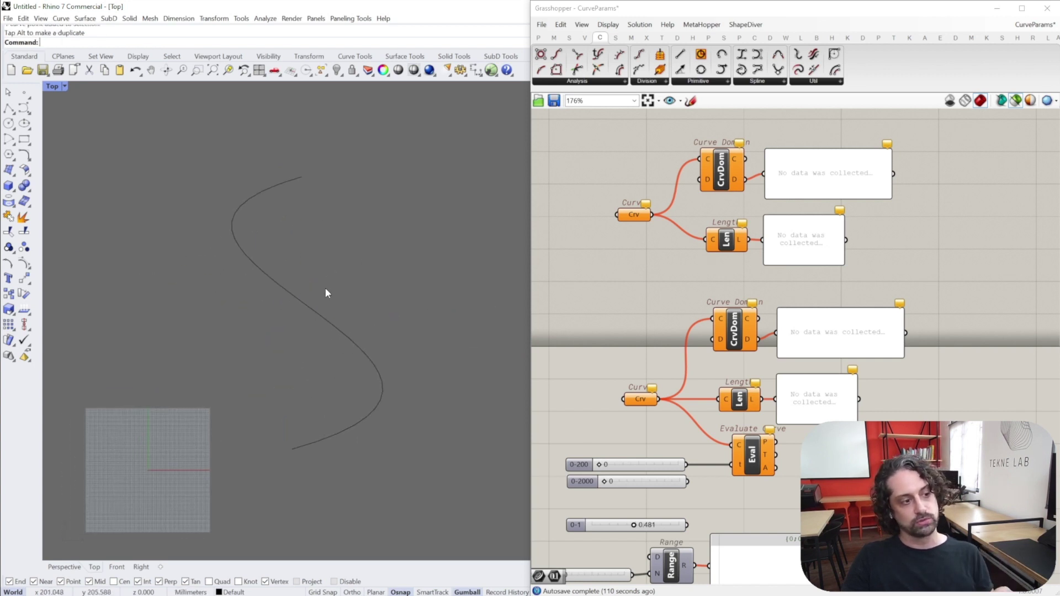
Reference the reshaped S-curve in the lower Curve parameter
click(308, 309)
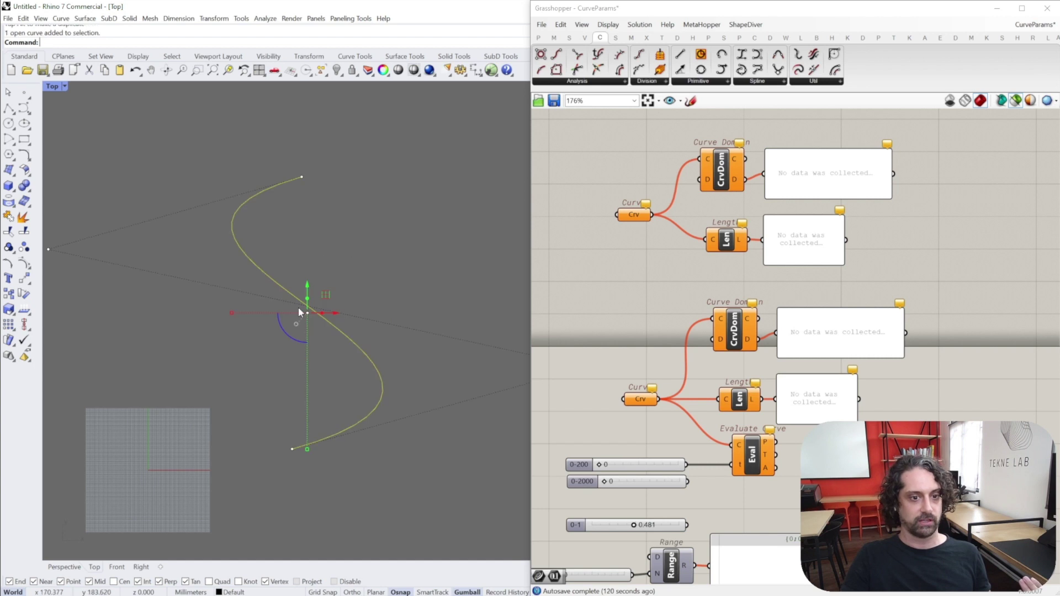
right_click(643, 399)
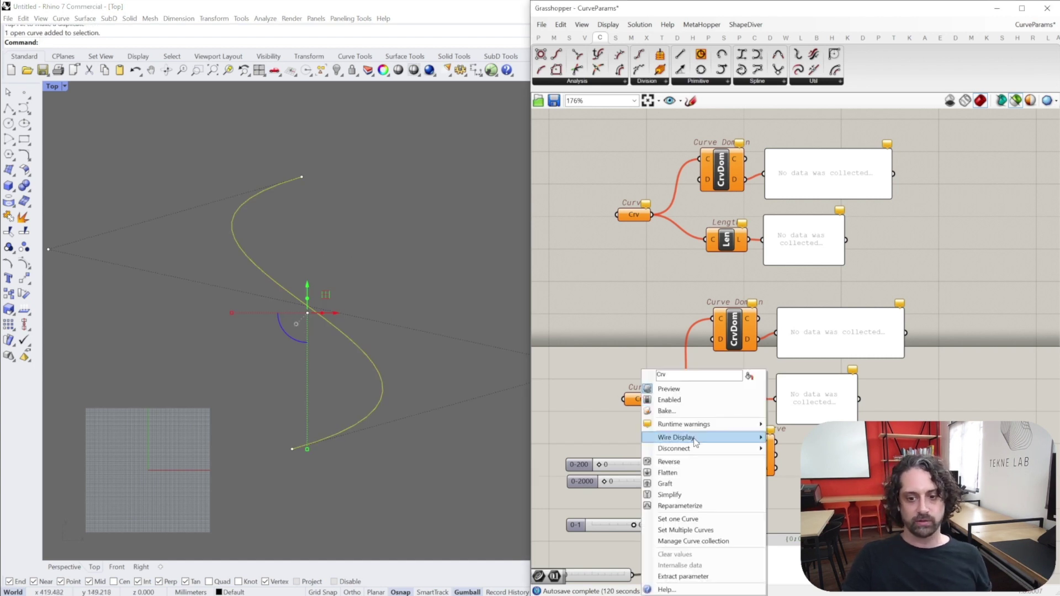
click(679, 518)
Compare the reshaped S-curve's domain with its length in the two panels
scroll(728, 289, up, 5)
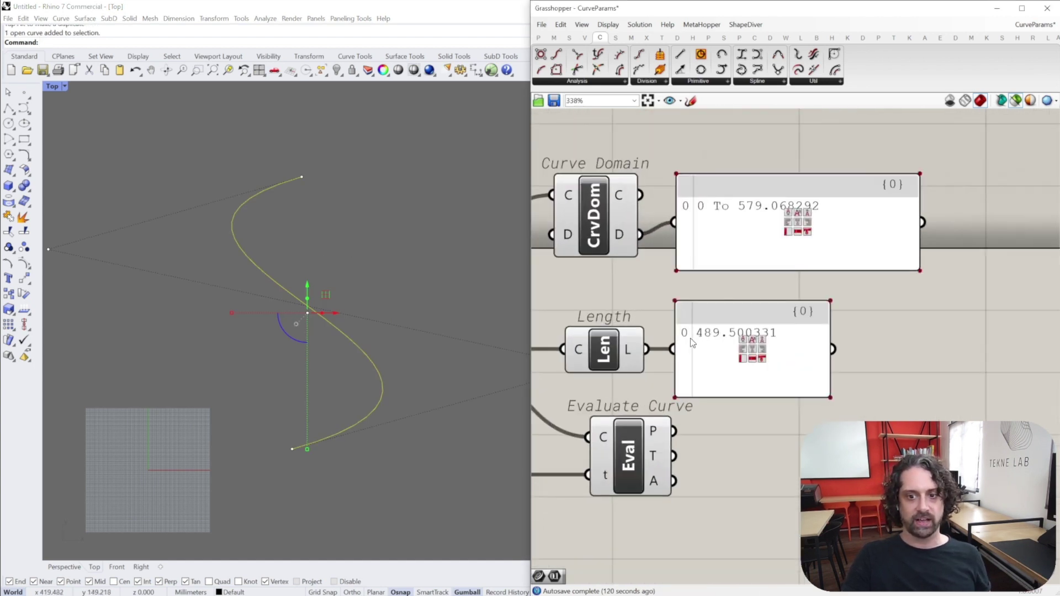
scroll(703, 302, down, 4)
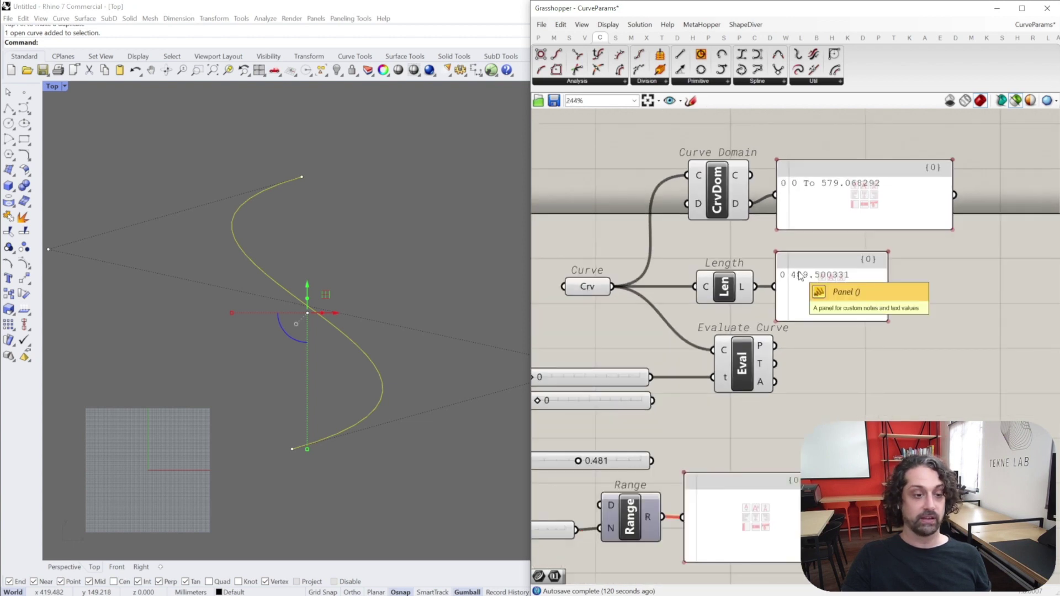
scroll(743, 282, up, 2)
scroll(744, 283, up, 3)
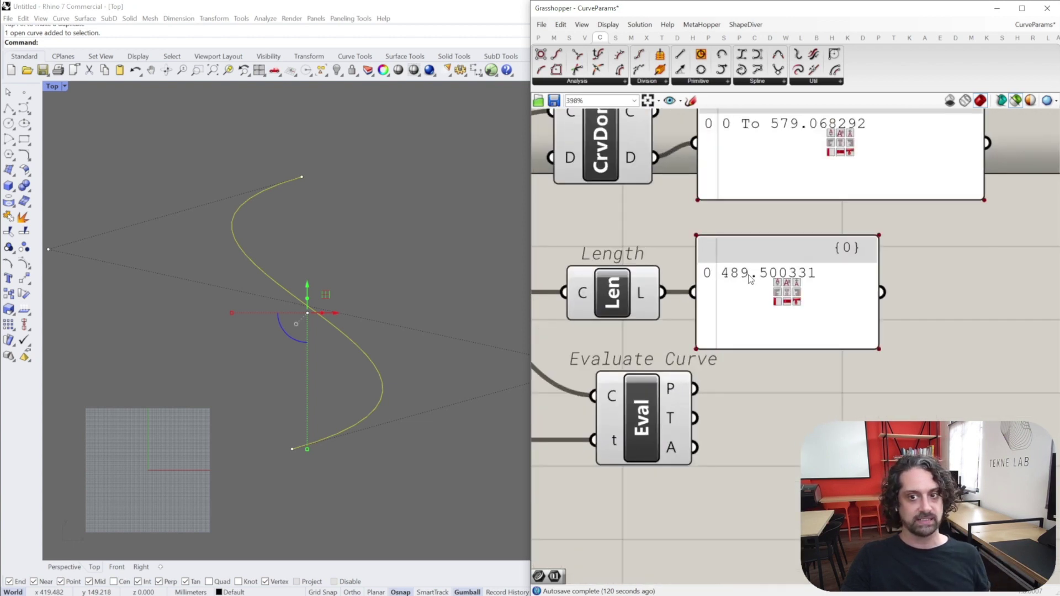
scroll(750, 279, down, 3)
scroll(794, 240, up, 1)
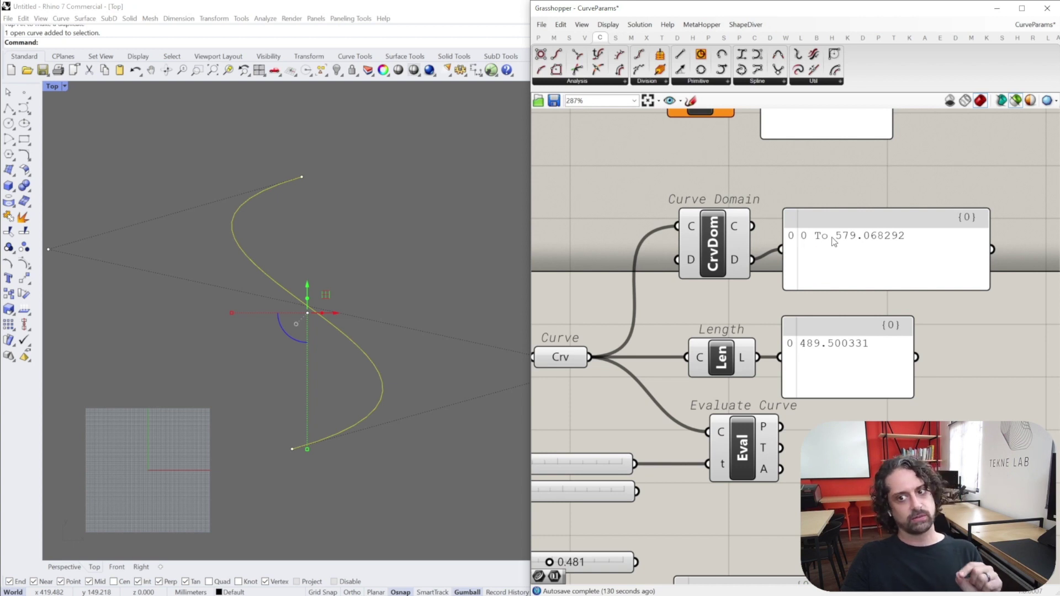
scroll(874, 243, down, 2)
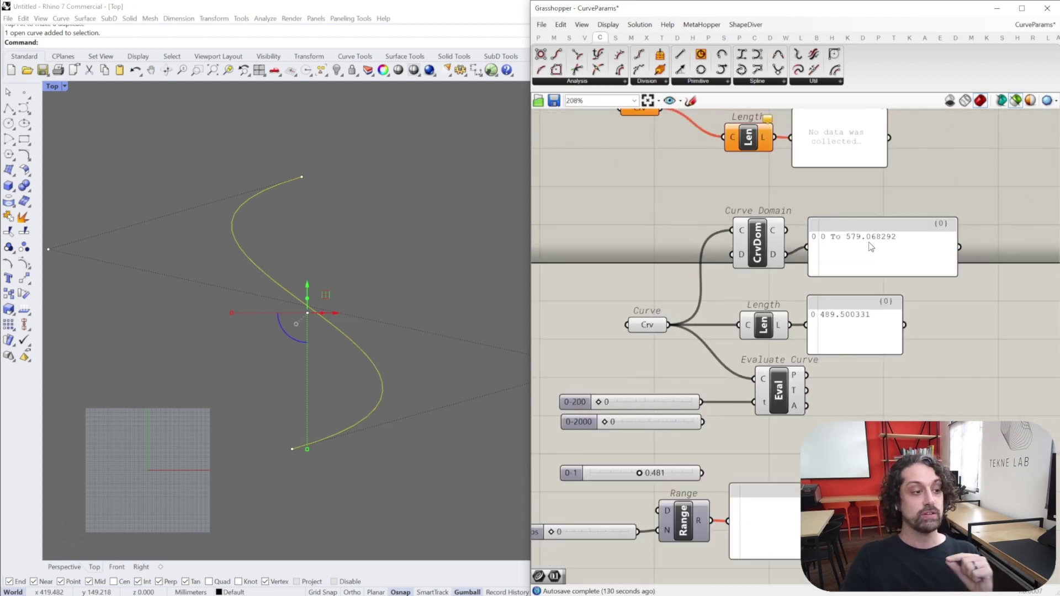
Draw a polyline through the reshaped S-curve's four control points in the Top viewport
click(381, 246)
scroll(317, 259, down, 2)
click(271, 232)
click(9, 108)
click(306, 207)
click(140, 255)
click(493, 332)
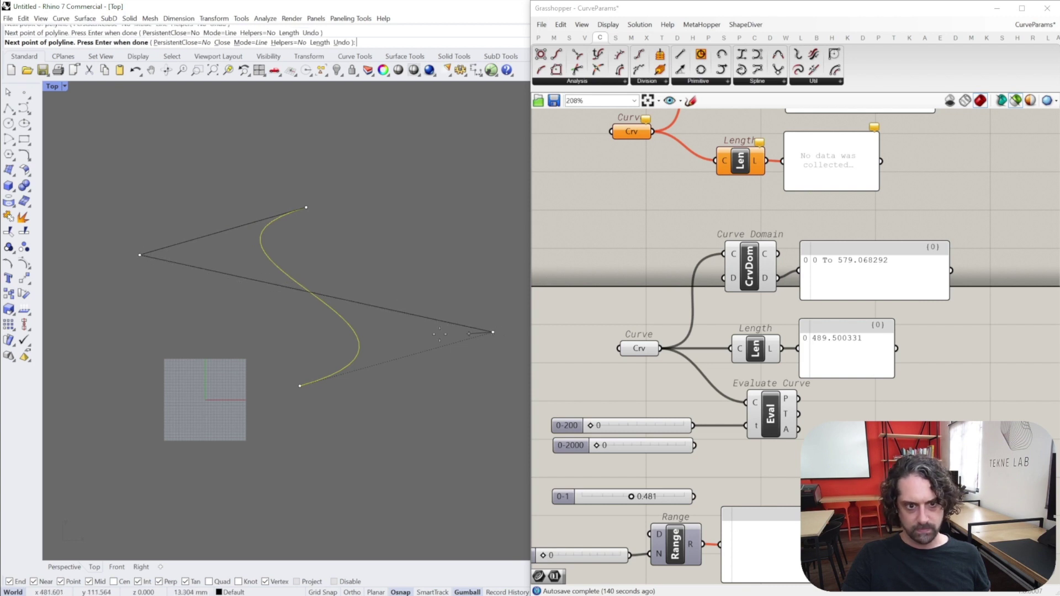
click(300, 386)
key(Return)
Reference the new polyline in the upper Curve parameter
drag(473, 268, 445, 356)
right_drag(626, 136, 616, 191)
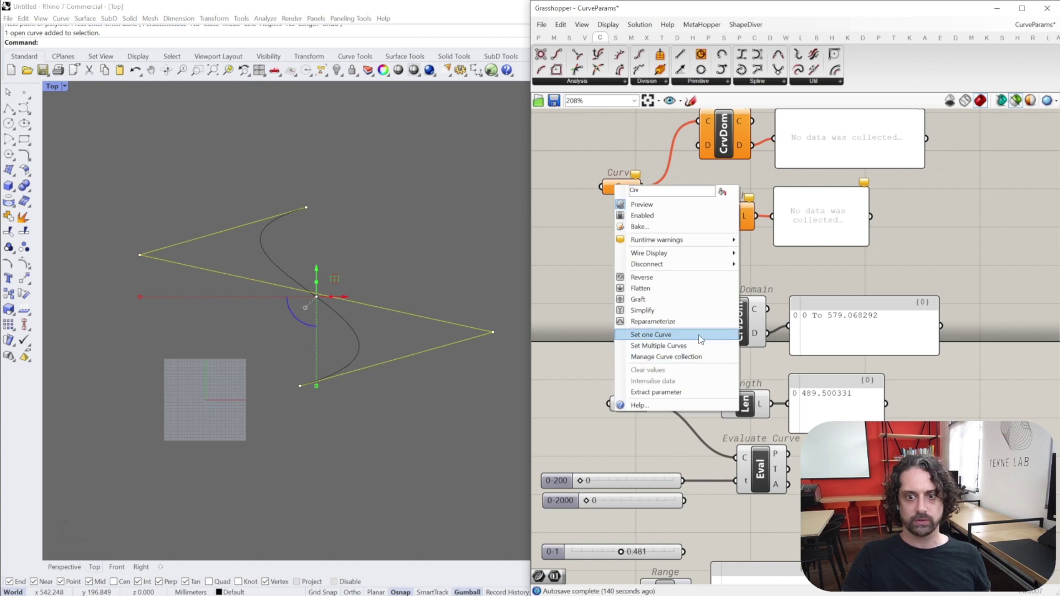
click(651, 335)
Compare the domain and length values of the new polyline with those of the reshaped S-curve
scroll(696, 309, up, 5)
scroll(696, 309, down, 3)
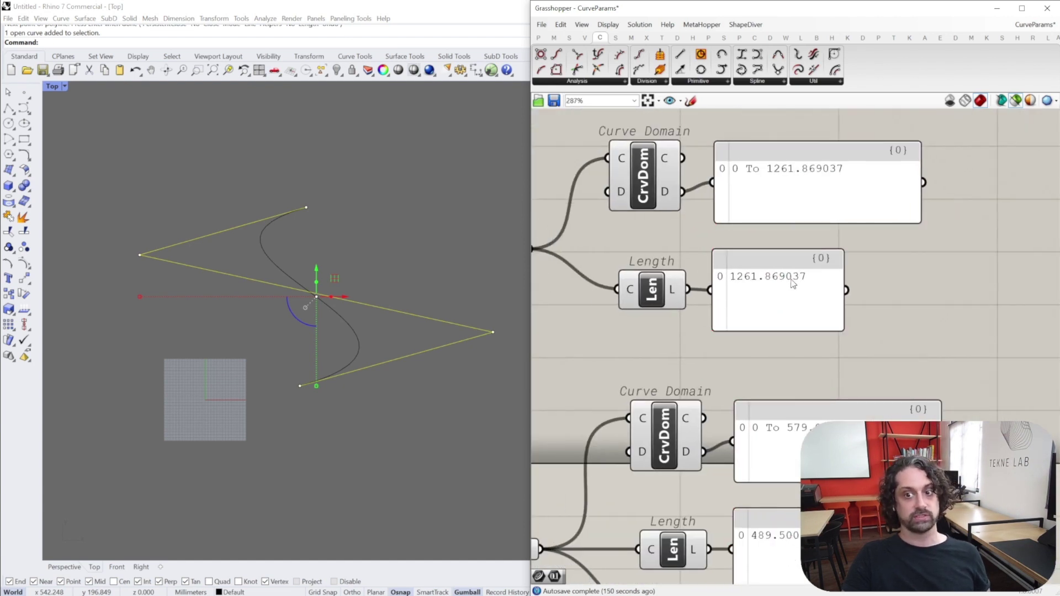
right_drag(742, 171, 772, 180)
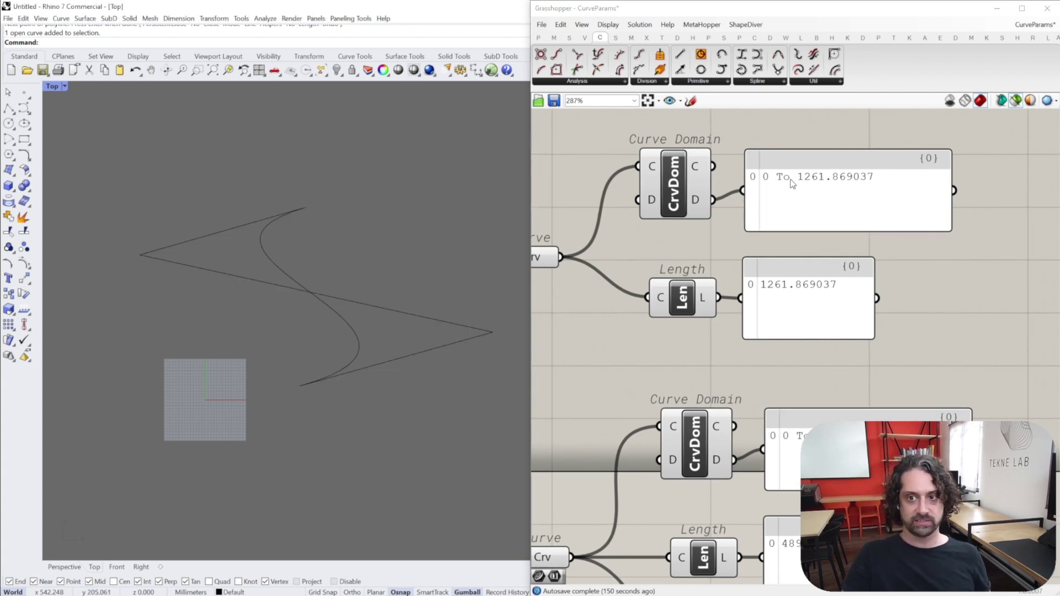
scroll(827, 187, down, 2)
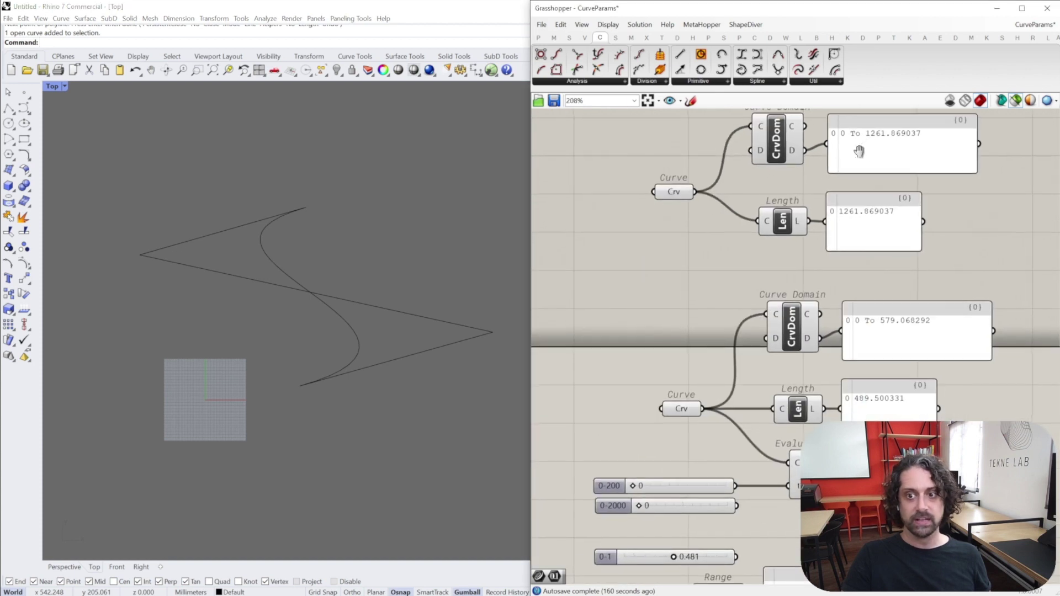
click(848, 166)
shift+click(878, 343)
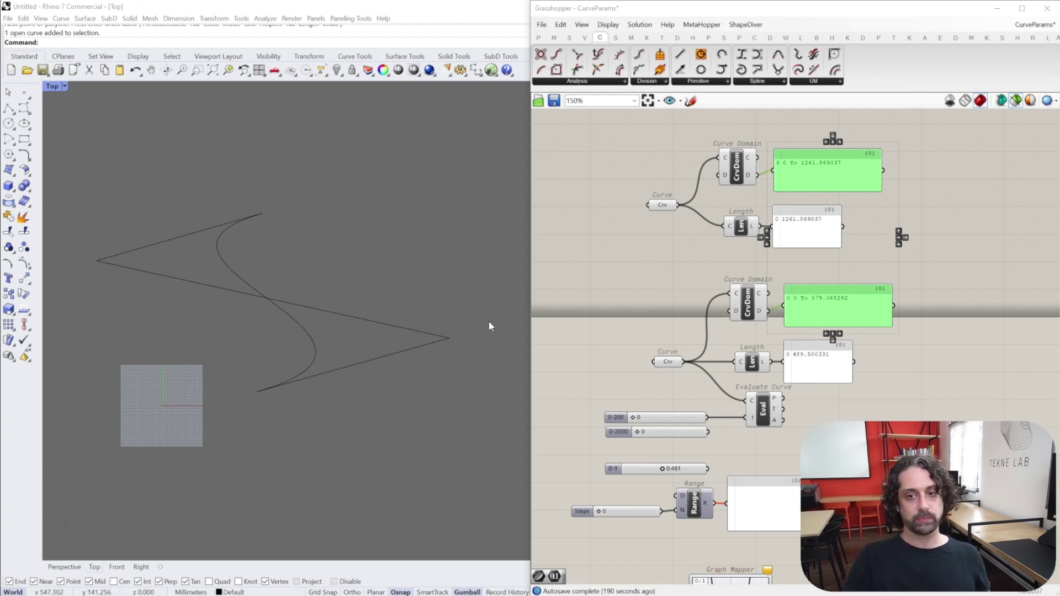
drag(960, 136, 614, 392)
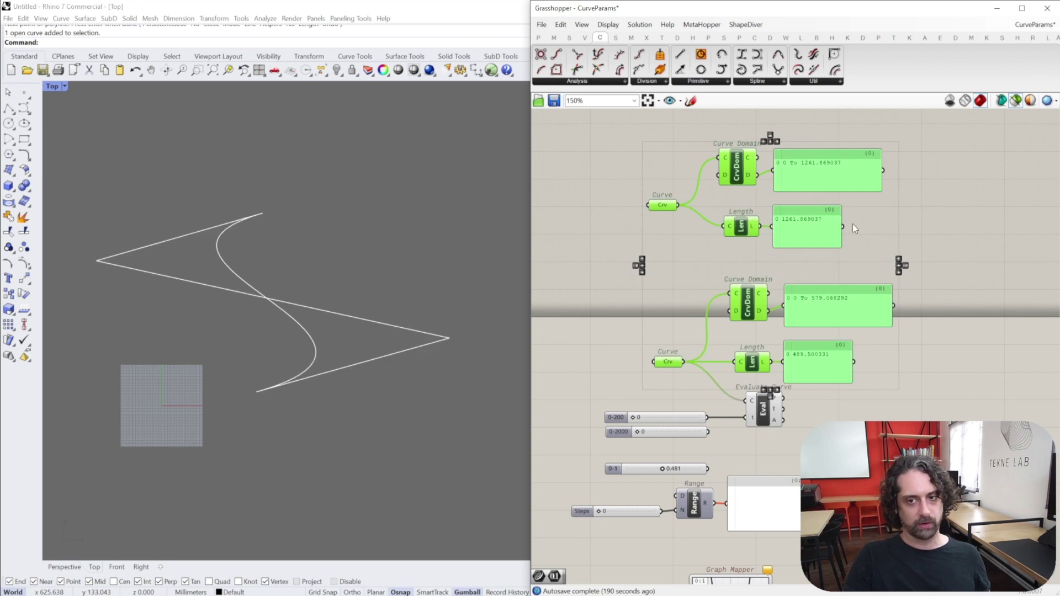
click(574, 270)
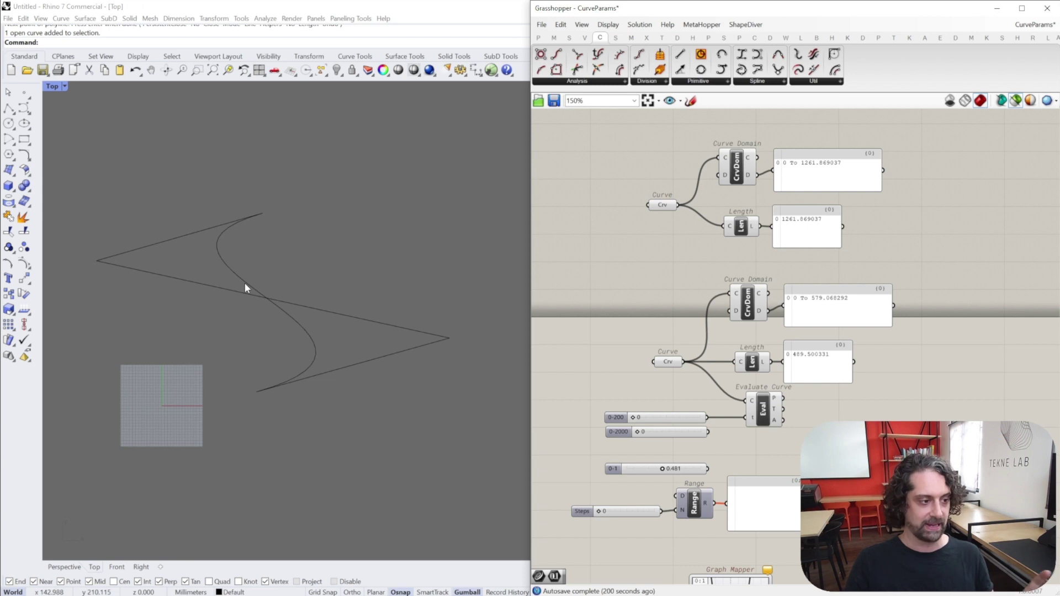
drag(244, 283, 327, 329)
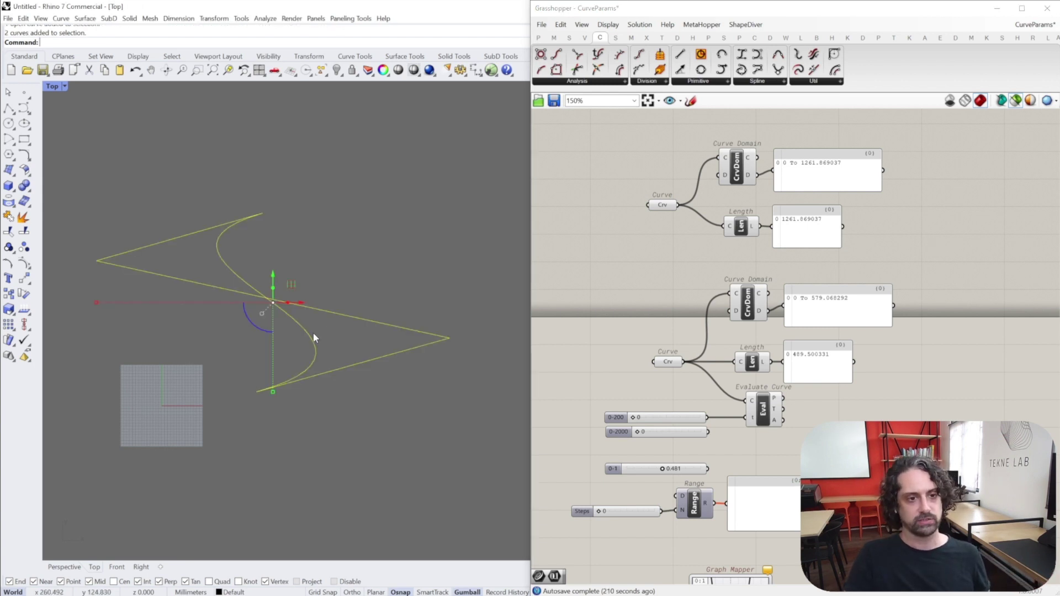
mouse_move(947, 227)
right_down()
mouse_move(900, 220)
mouse_move(940, 228)
right_up()
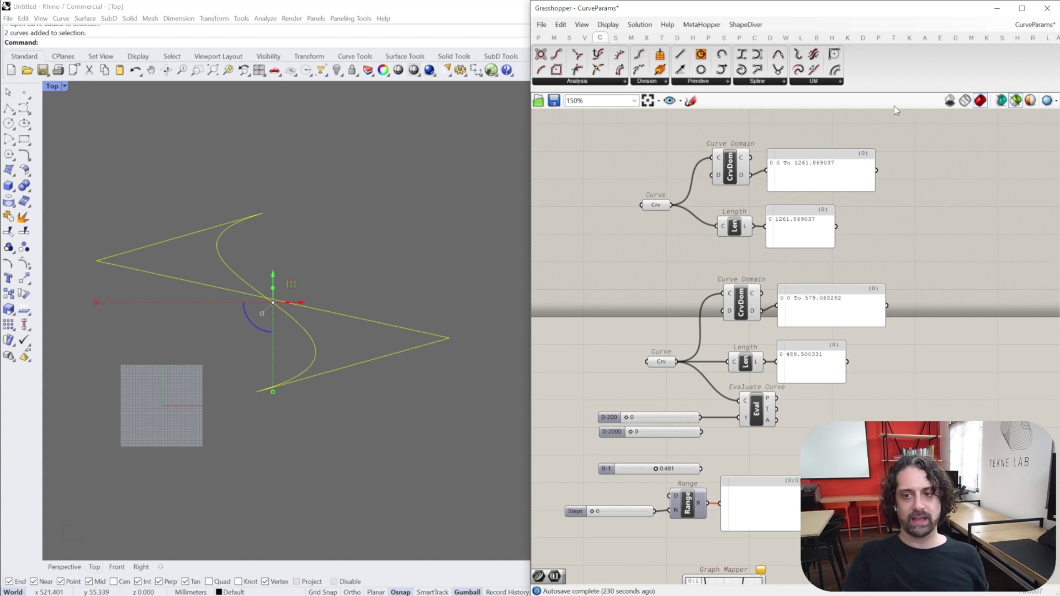
Delete both sets of Curve Domain and Length components with their panels, and delete the polyline in the Top viewport
drag(939, 130, 691, 371)
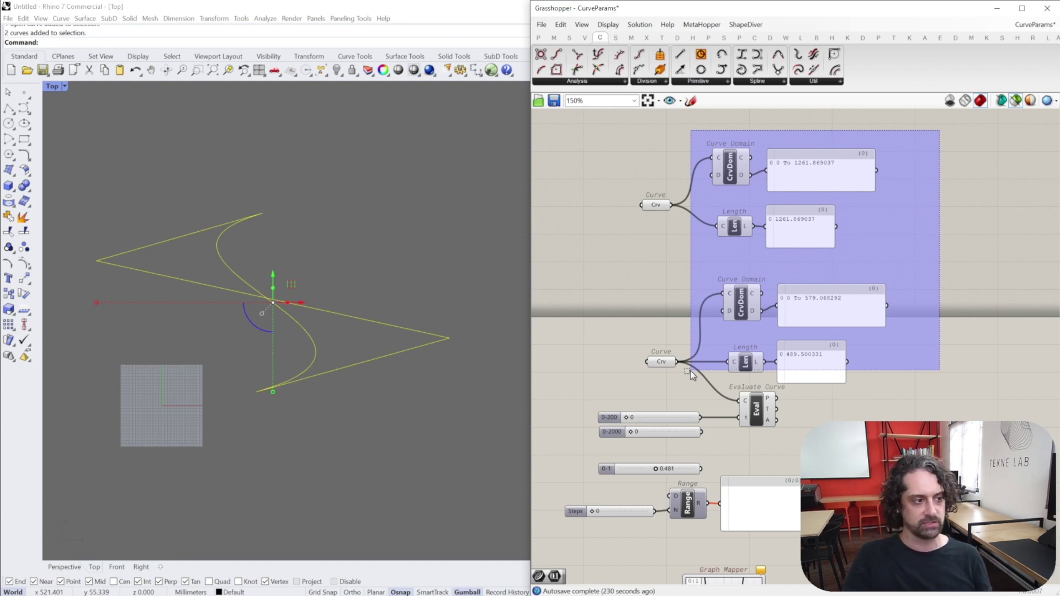
drag(690, 370, 690, 370)
key(Delete)
click(299, 307)
key(Delete)
Move the remaining Curve parameter and the Evaluate Curve component closer together, just above the 0-200 slider
scroll(295, 309, up, 5)
click(353, 353)
right_drag(685, 378, 692, 226)
scroll(658, 222, up, 3)
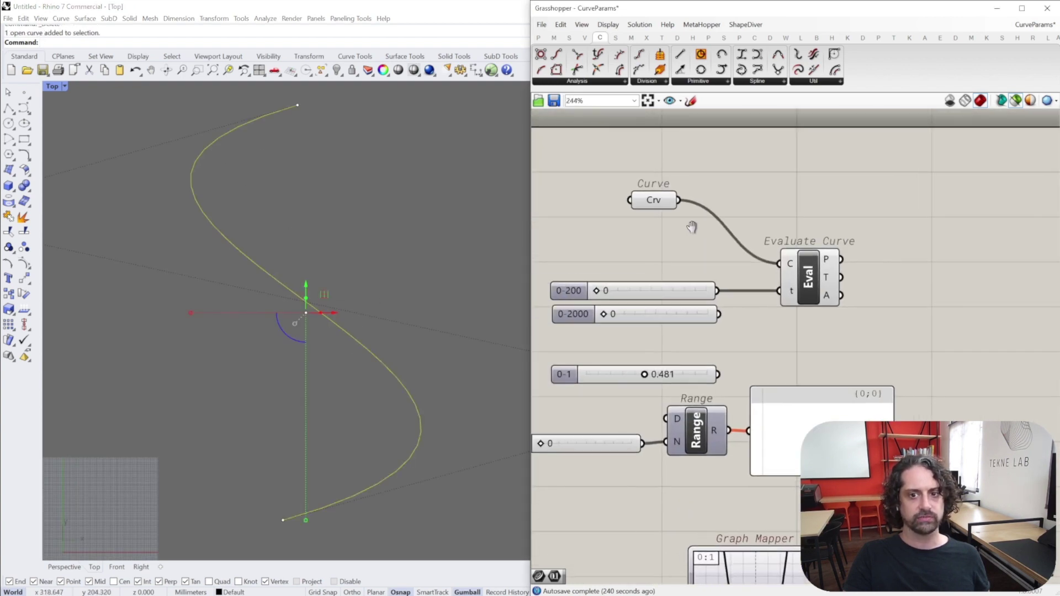
drag(658, 202, 677, 241)
drag(816, 280, 798, 264)
click(811, 188)
click(408, 232)
scroll(408, 232, down, 2)
scroll(409, 231, down, 2)
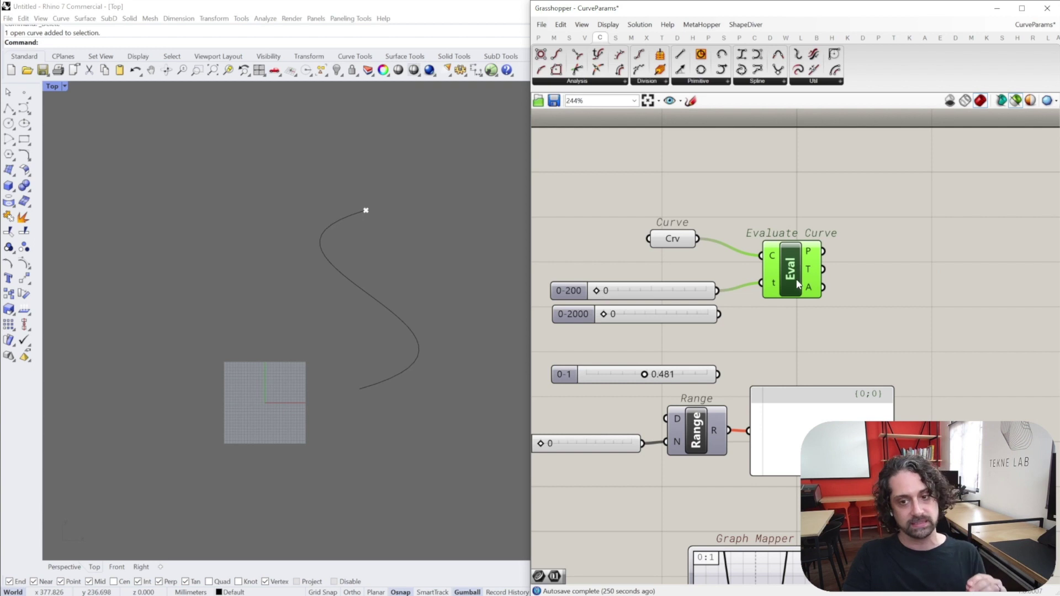
scroll(801, 276, up, 2)
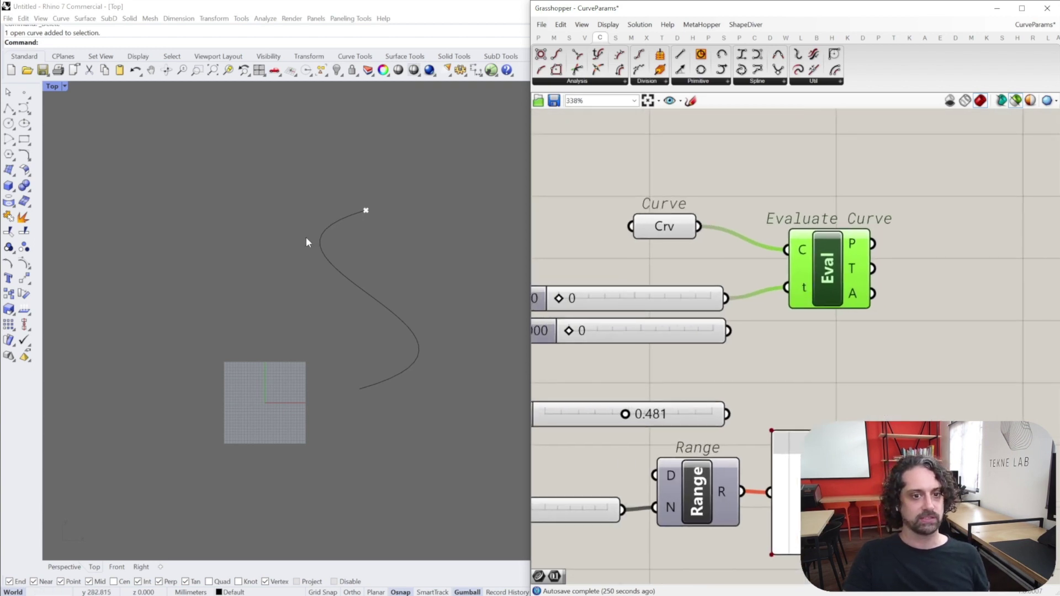
Connect the Curve parameter to a Length component above Evaluate Curve and wire its output to a new panel
scroll(486, 386, down, 1)
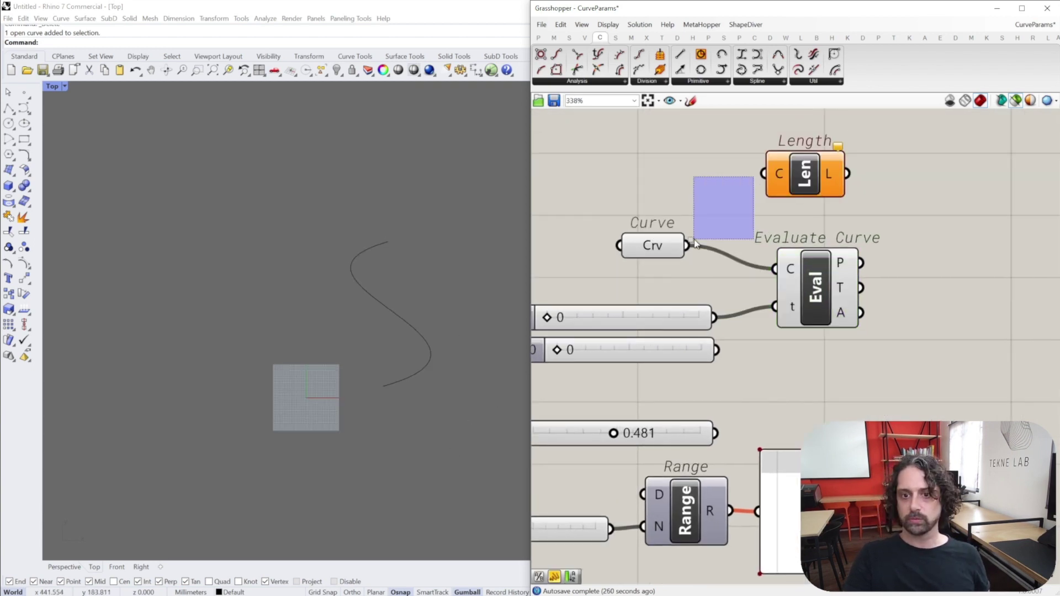
drag(688, 245, 763, 174)
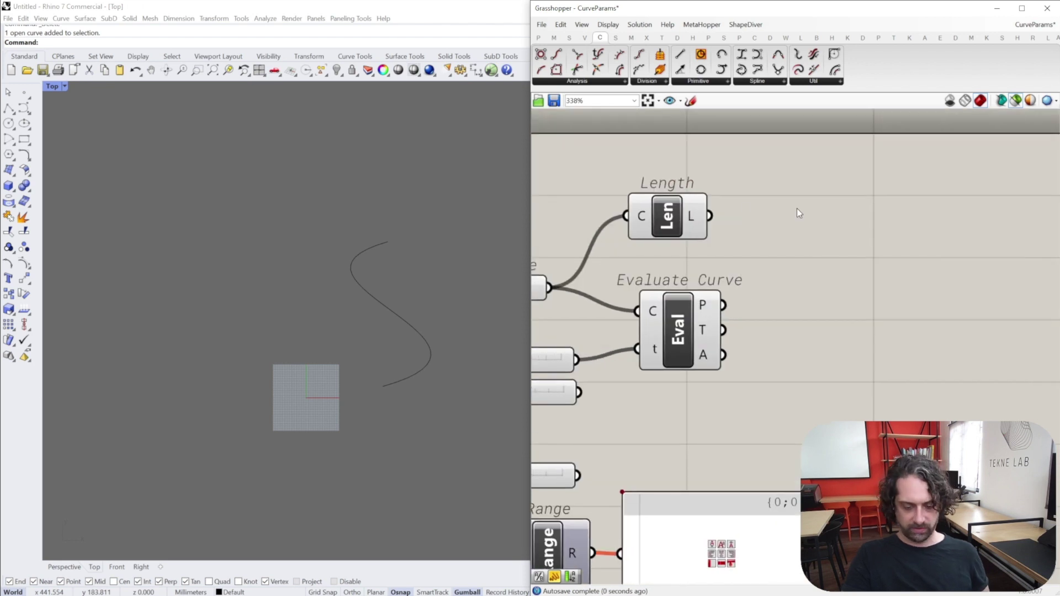
double_click(796, 208)
text(panel)
key(Return)
drag(741, 214, 804, 212)
drag(709, 216, 769, 205)
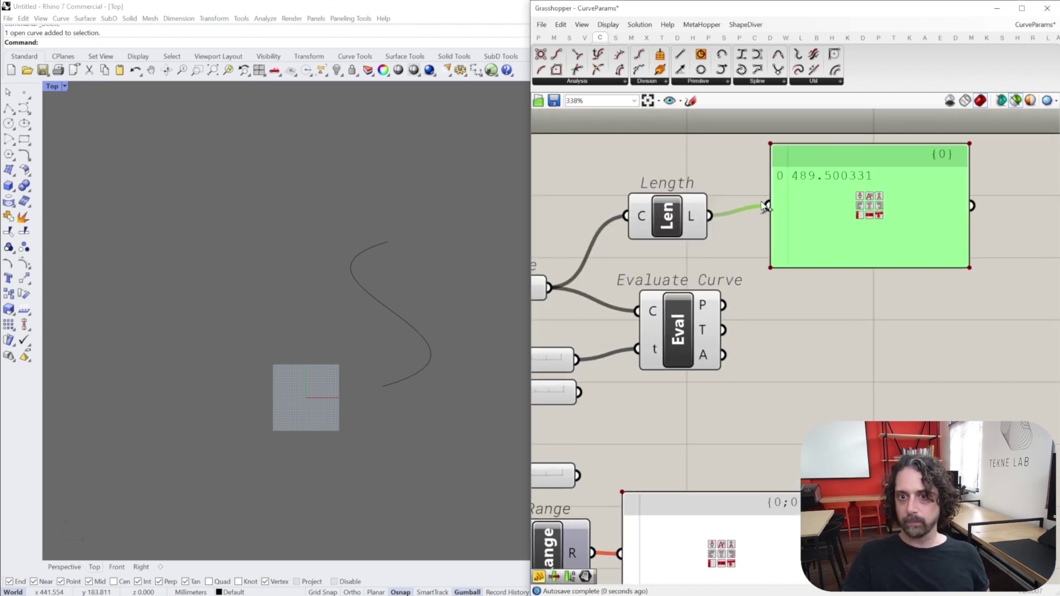
Select the Evaluate Curve component and set its 0-200 parameter slider to 200
scroll(767, 203, down, 2)
click(736, 160)
right_drag(673, 281, 716, 283)
click(790, 307)
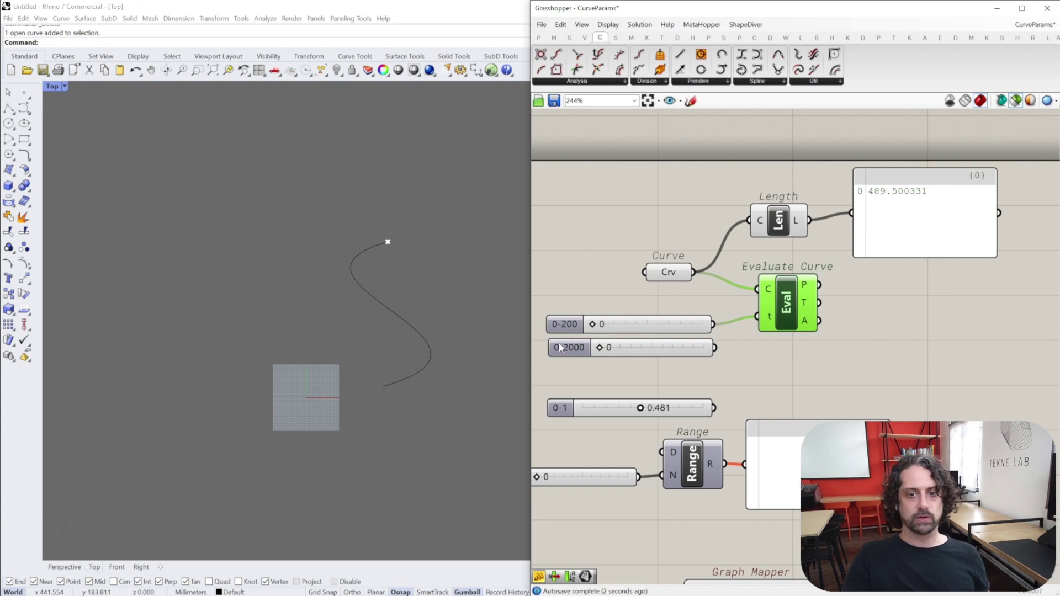
scroll(599, 328, up, 1)
drag(588, 334, 735, 327)
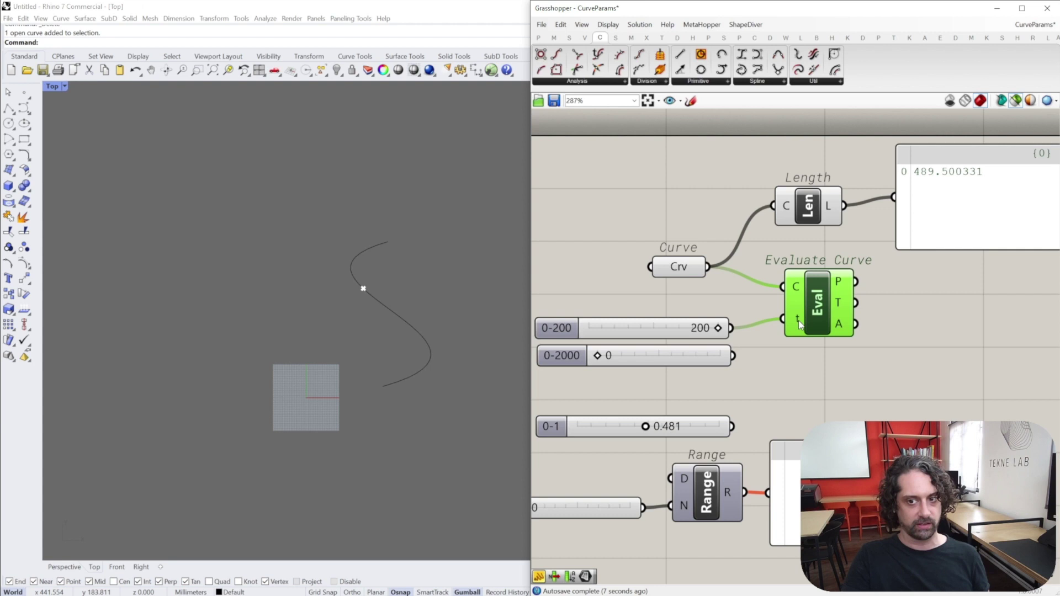
Compare the evaluated point's position on the S-curve with the length shown in the panel
right_drag(826, 243, 817, 253)
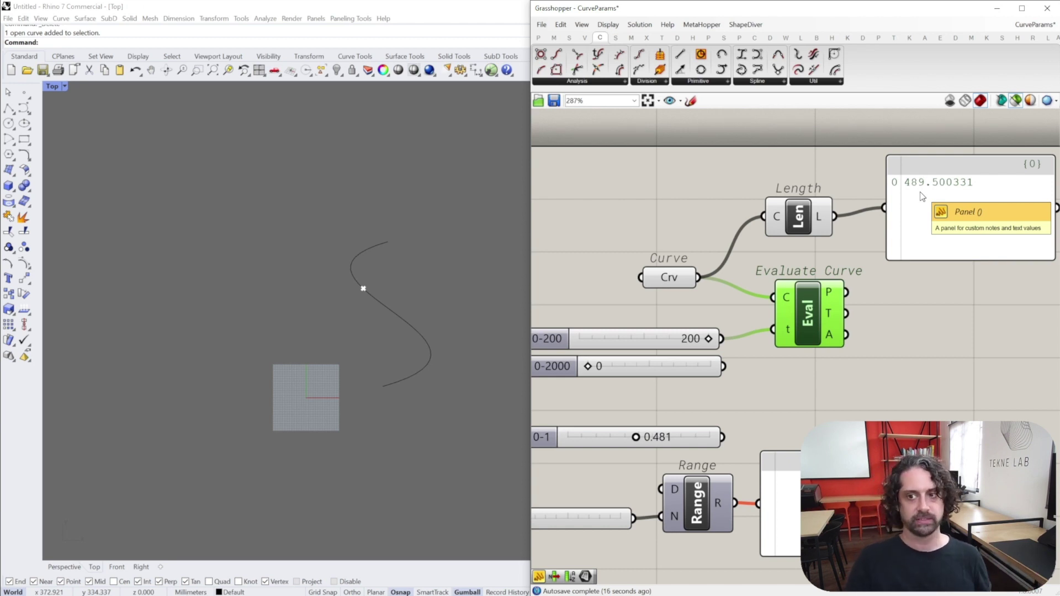
right_drag(701, 371, 736, 364)
drag(758, 360, 791, 394)
right_drag(943, 222, 856, 299)
scroll(804, 245, down, 2)
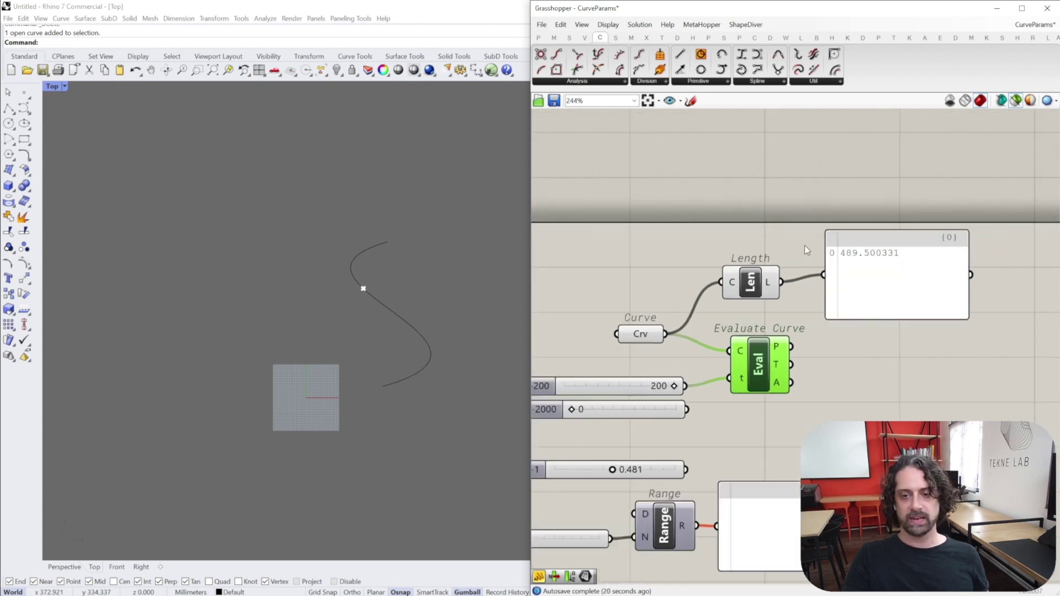
Add a Curve Domain component above the Length component and connect the Curve parameter to it
click(786, 207)
click(564, 82)
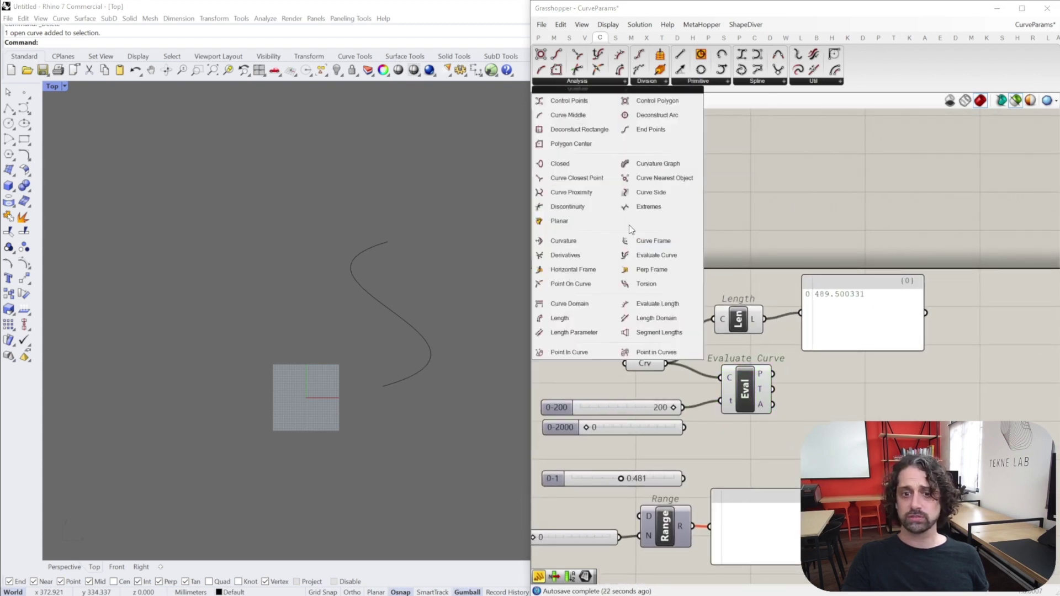
click(568, 307)
click(835, 247)
drag(807, 229, 667, 363)
drag(824, 256, 741, 251)
Duplicate the length panel, place the copy beside Curve Domain and wire the domain output into it
click(845, 321)
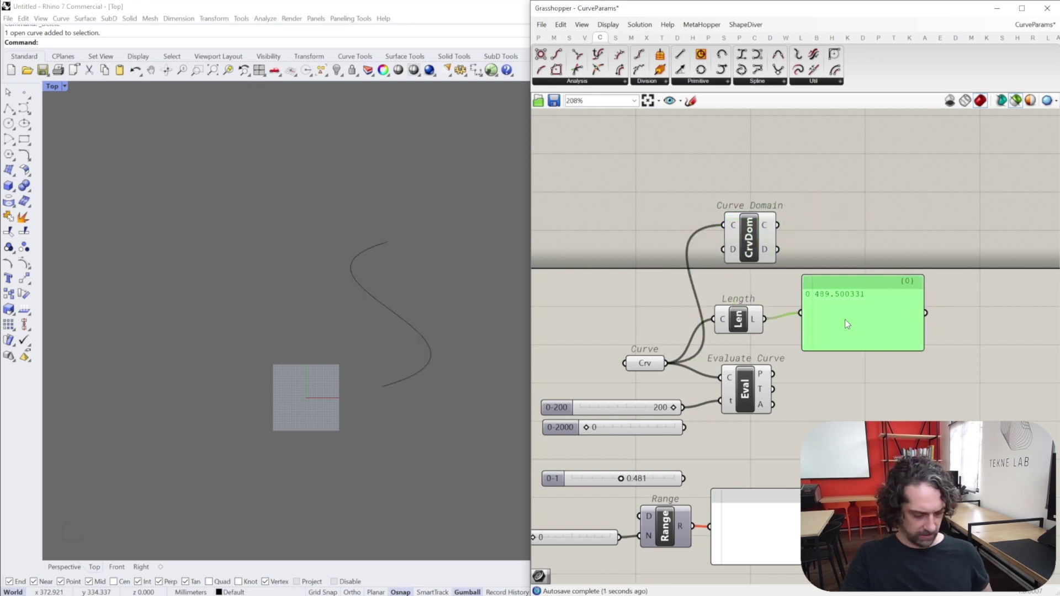
key(ctrl+c)
key(ctrl+v)
click(846, 266)
drag(824, 310, 805, 232)
right_drag(832, 242, 830, 222)
drag(864, 223, 853, 214)
Connect the 0-2000 slider to Evaluate Curve's t input in place of the 0-200 slider and select the component
right_drag(736, 300, 746, 288)
right_drag(661, 395, 662, 410)
drag(726, 384, 693, 412)
scroll(663, 413, up, 2)
click(766, 376)
scroll(289, 293, up, 4)
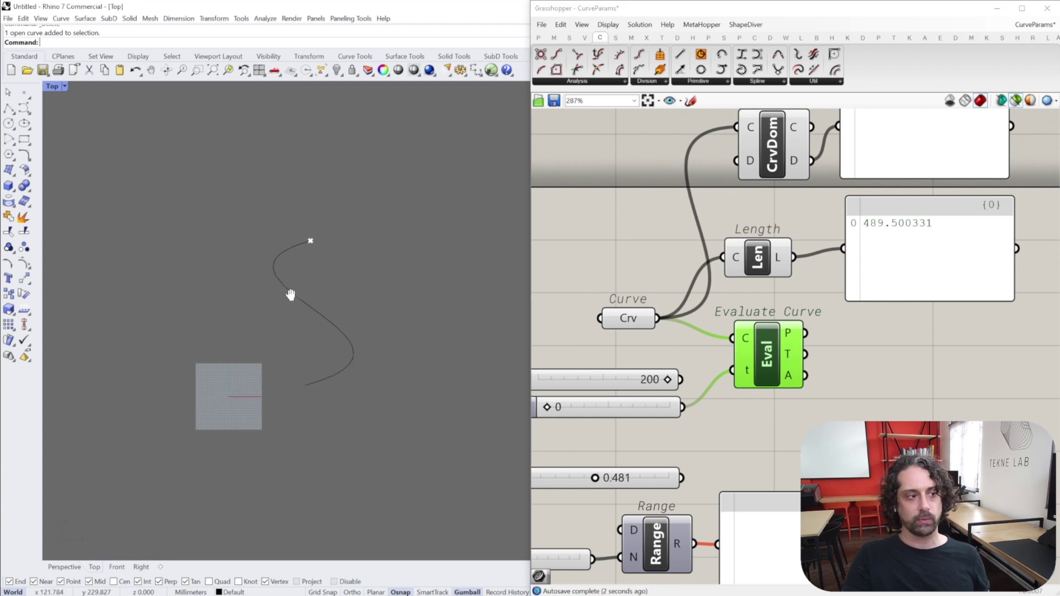
Set the 0-2000 slider to 579 so the evaluated point sits at the end of the curve's domain
right_drag(661, 408, 686, 415)
scroll(680, 388, down, 1)
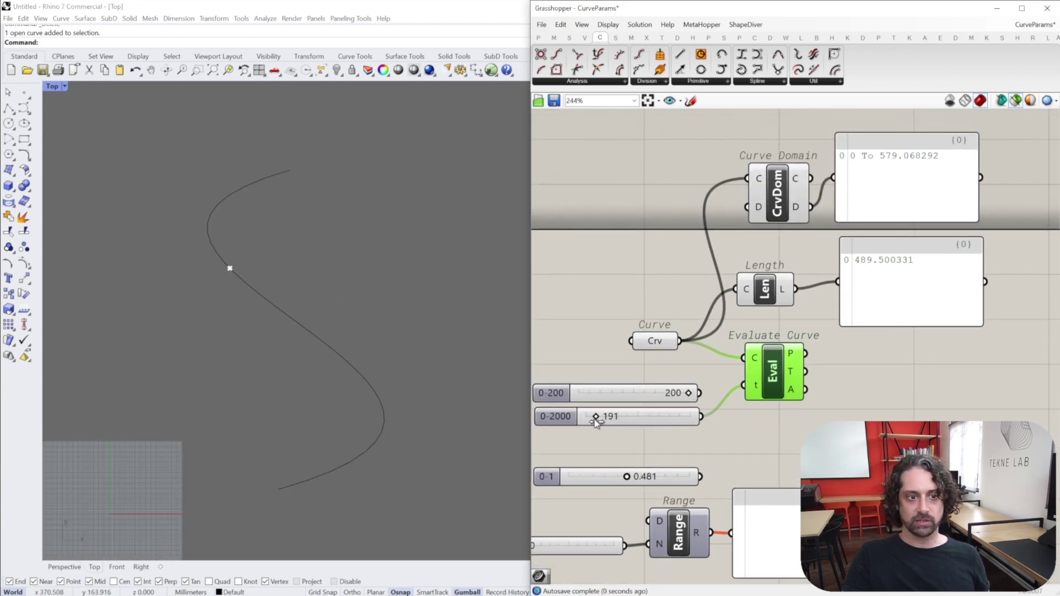
mouse_move(604, 423)
mouse_down()
mouse_move(582, 426)
mouse_move(598, 423)
mouse_up()
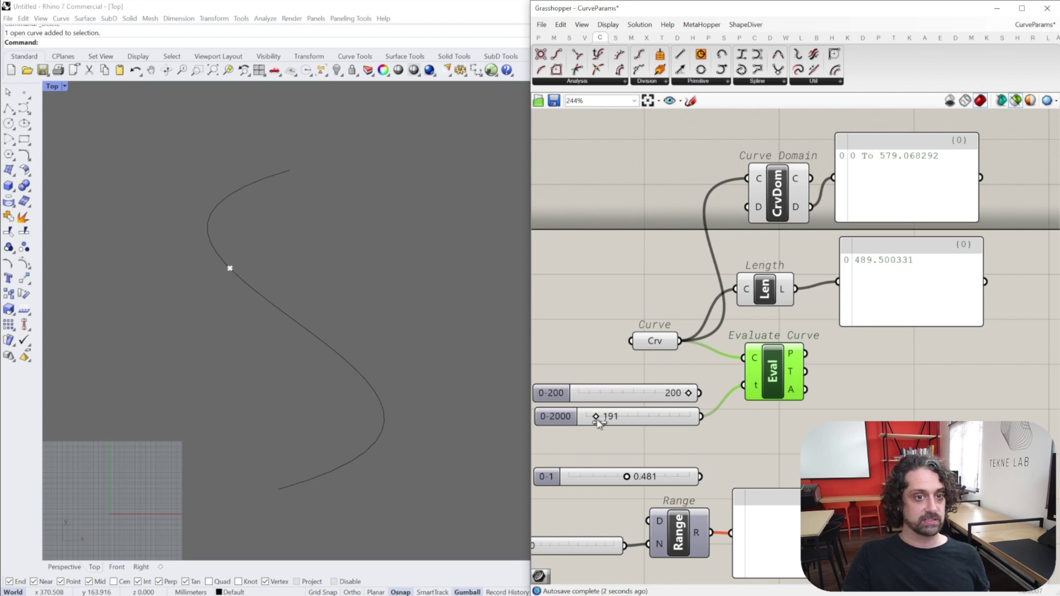
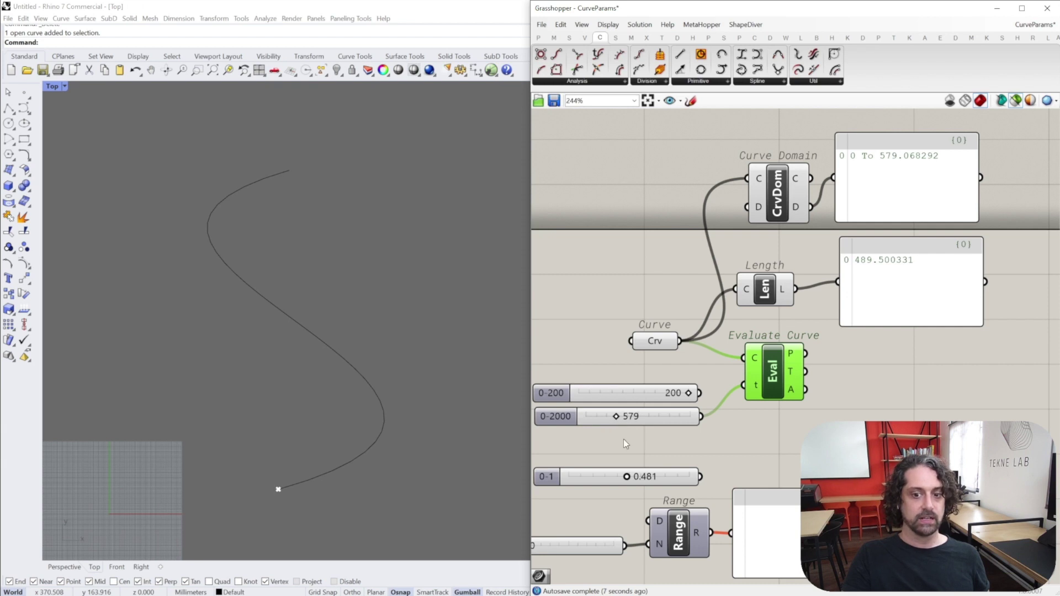
Set the 0-2000 slider to 784, beyond the curve's domain, and check how Evaluate Curve responds
drag(616, 418, 628, 418)
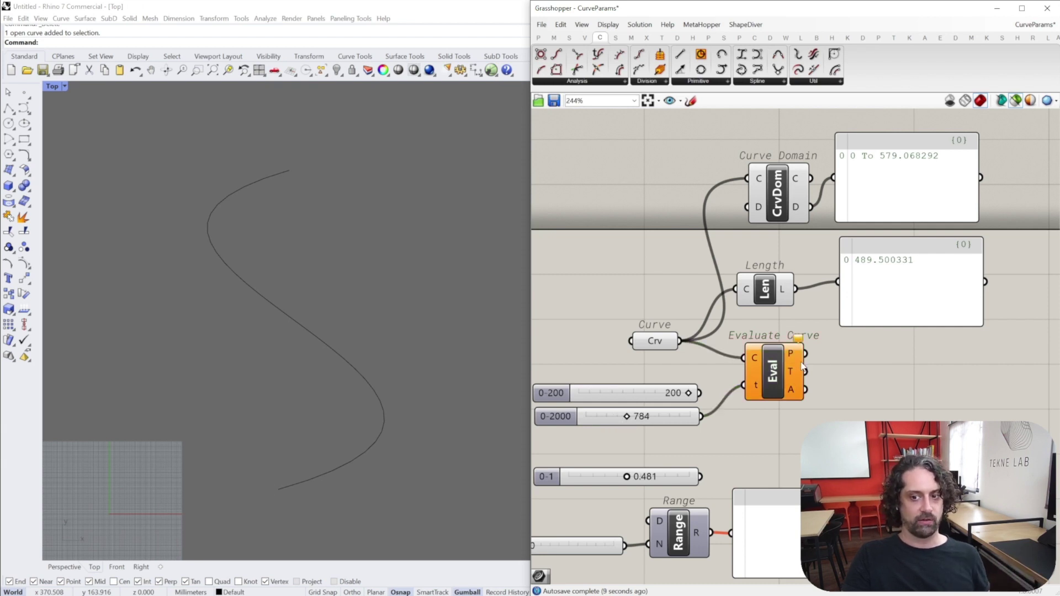
mouse_move(797, 341)
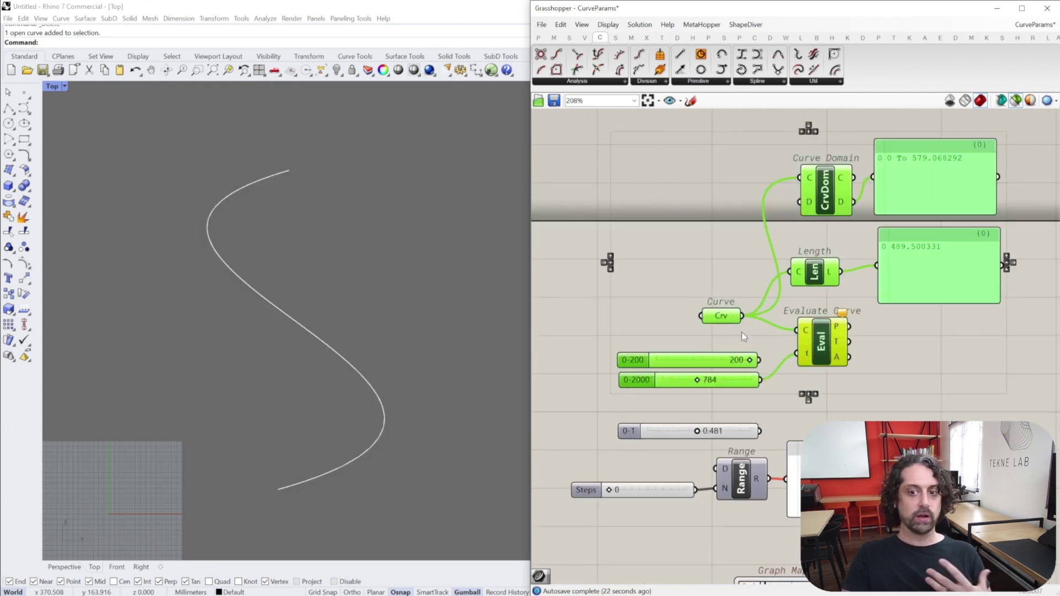
click(739, 270)
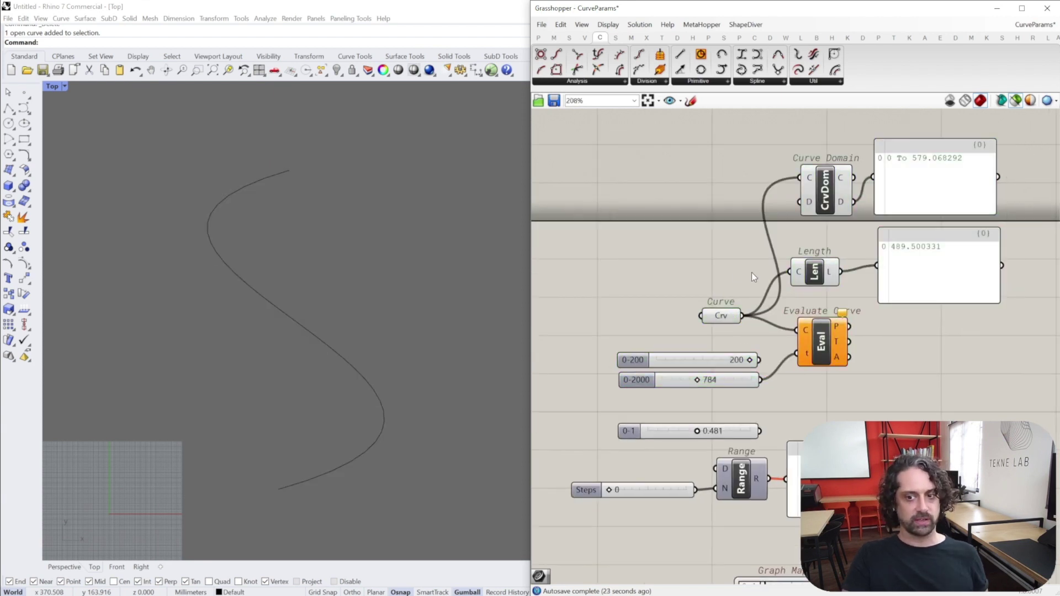
right_drag(738, 270, 729, 264)
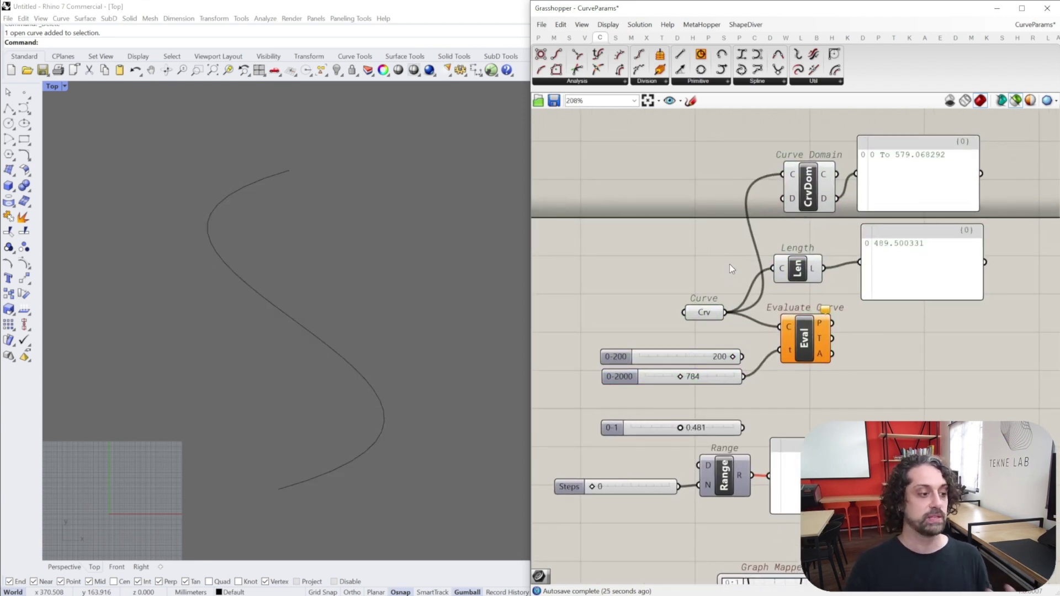
Reparameterize the Curve parameter and compare the domain and length panels
right_click(790, 331)
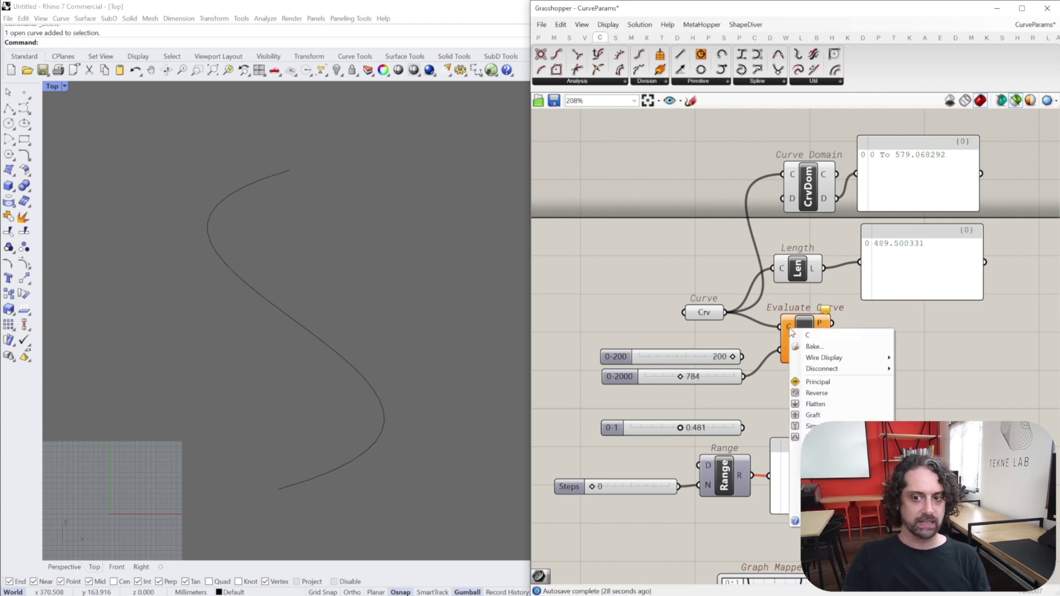
click(713, 318)
right_click(712, 316)
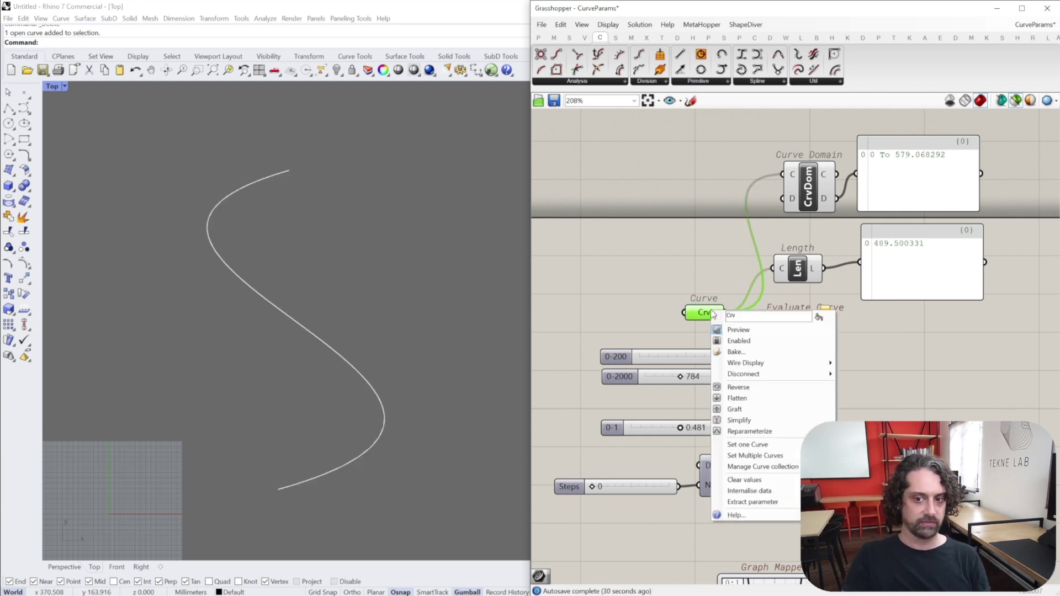
click(766, 432)
right_drag(876, 230, 861, 234)
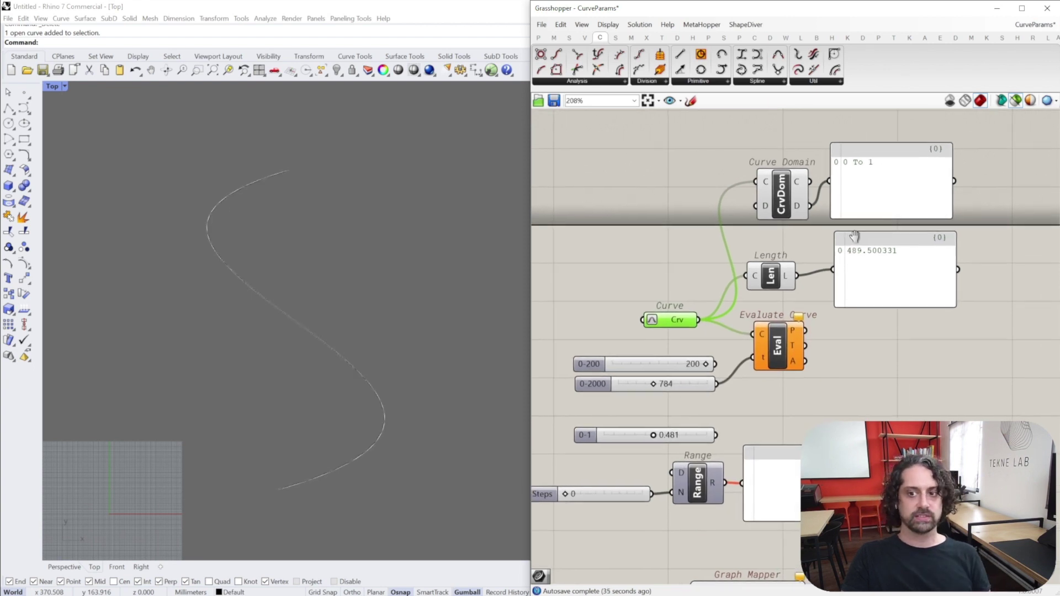
scroll(860, 234, up, 3)
scroll(715, 166, down, 2)
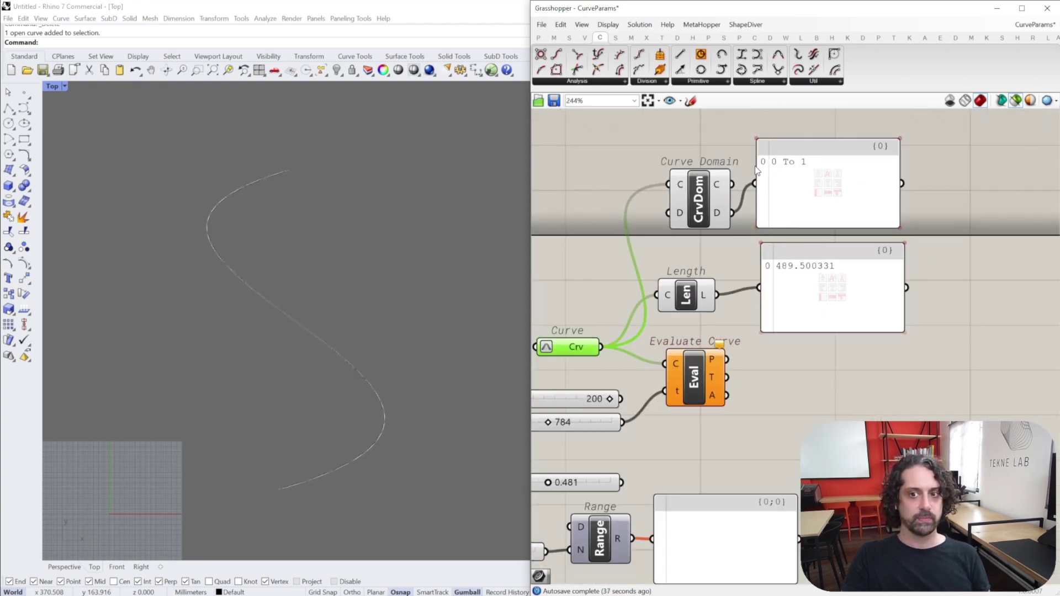
right_drag(821, 170, 924, 162)
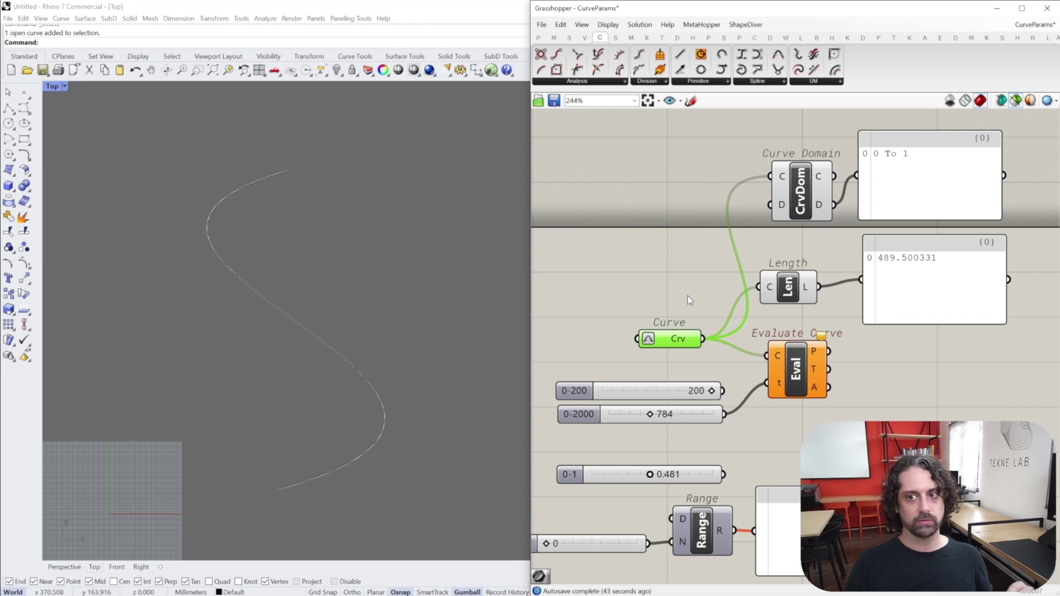
Copy and paste the S-curve in Rhino and move the copy to the right of the original
scroll(243, 302, down, 4)
right_drag(445, 300, 298, 352)
click(113, 386)
key(ctrl+c)
scroll(213, 334, down, 3)
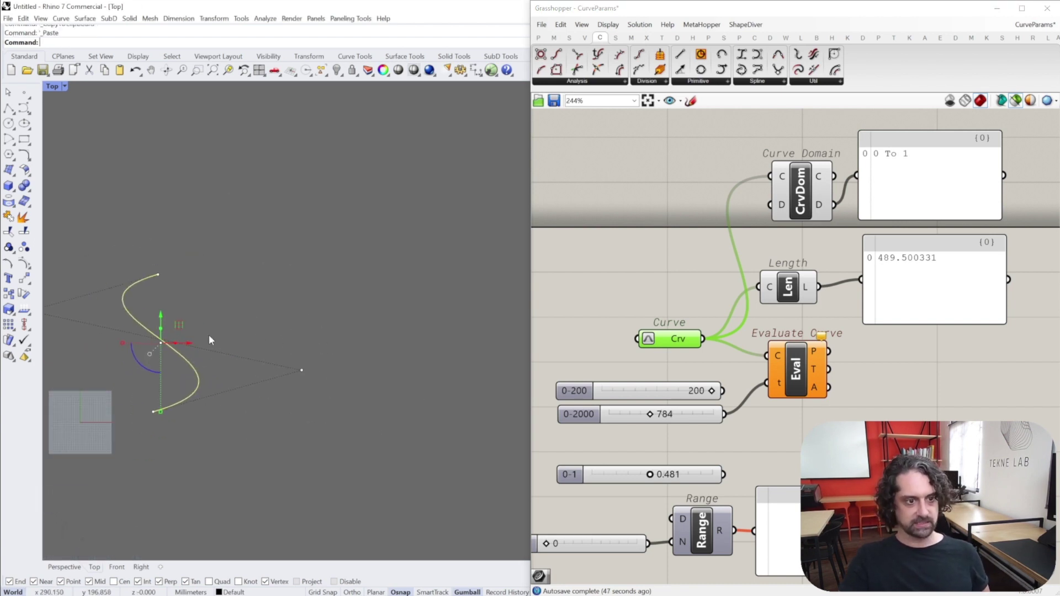
key(ctrl+v)
drag(191, 344, 395, 353)
Scale the copied S-curve up to a length of about 902 mm
click(450, 335)
click(386, 401)
text(Scale)
key(Return)
click(337, 414)
click(315, 273)
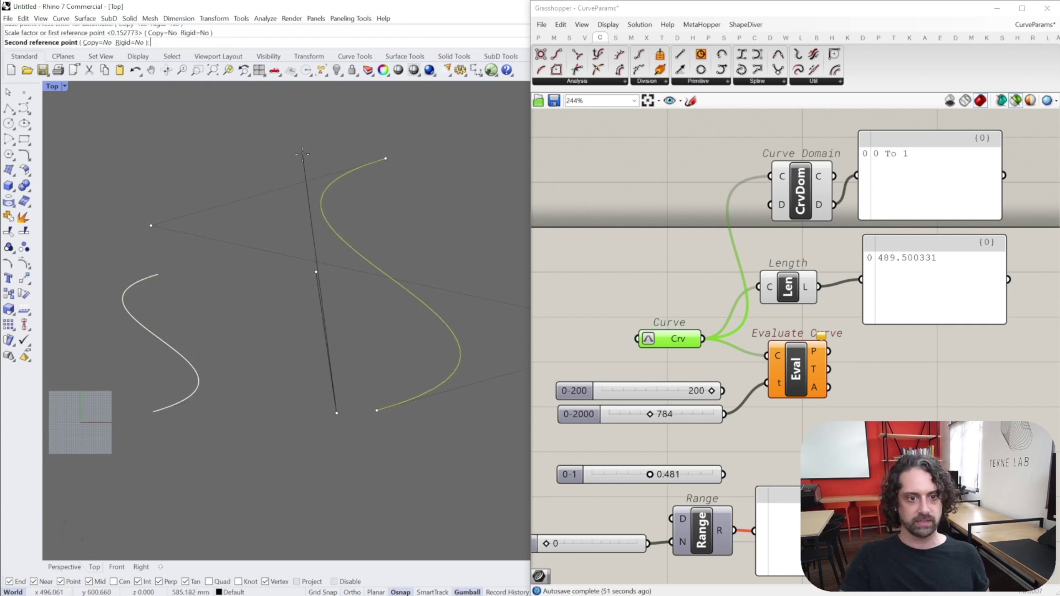
click(302, 154)
Reference the larger S-curve in the Curve parameter and select the smaller curve for comparison
right_drag(443, 220, 359, 206)
click(376, 333)
right_click(660, 338)
click(653, 418)
right_drag(482, 248, 525, 250)
click(448, 204)
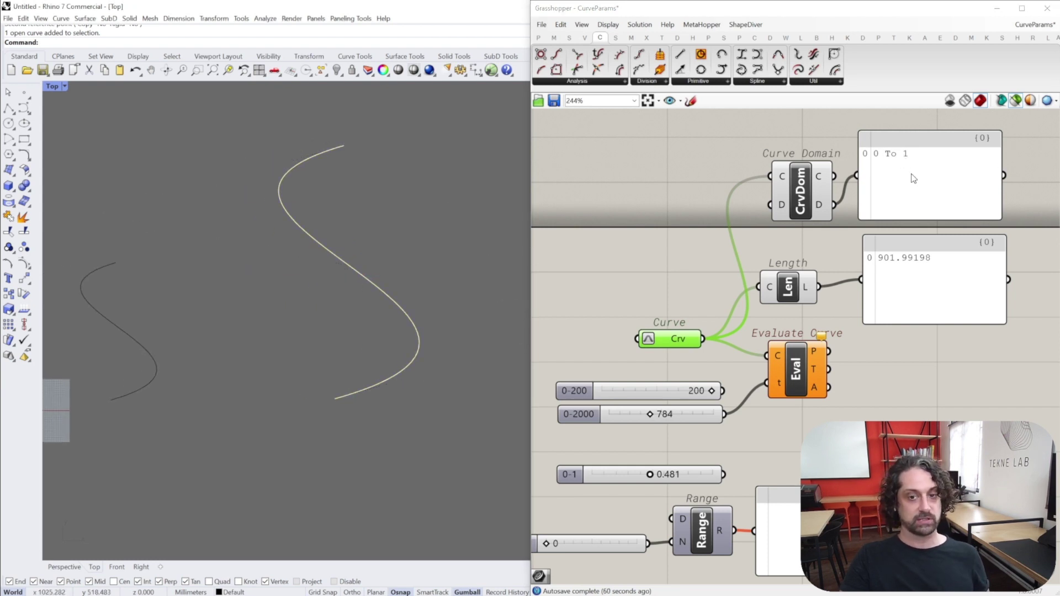
right_drag(242, 294, 328, 316)
click(241, 381)
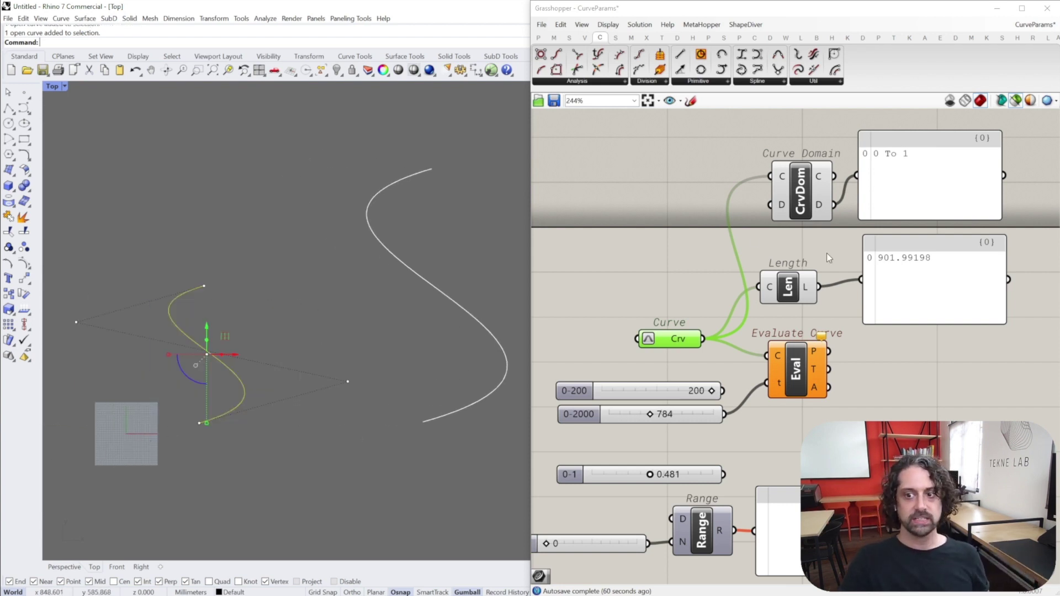
Replace the two integer sliders with the 0-1 slider, connect it to Evaluate Curve's t input and select the component
right_drag(797, 318, 800, 247)
drag(710, 284, 646, 383)
drag(646, 383, 646, 383)
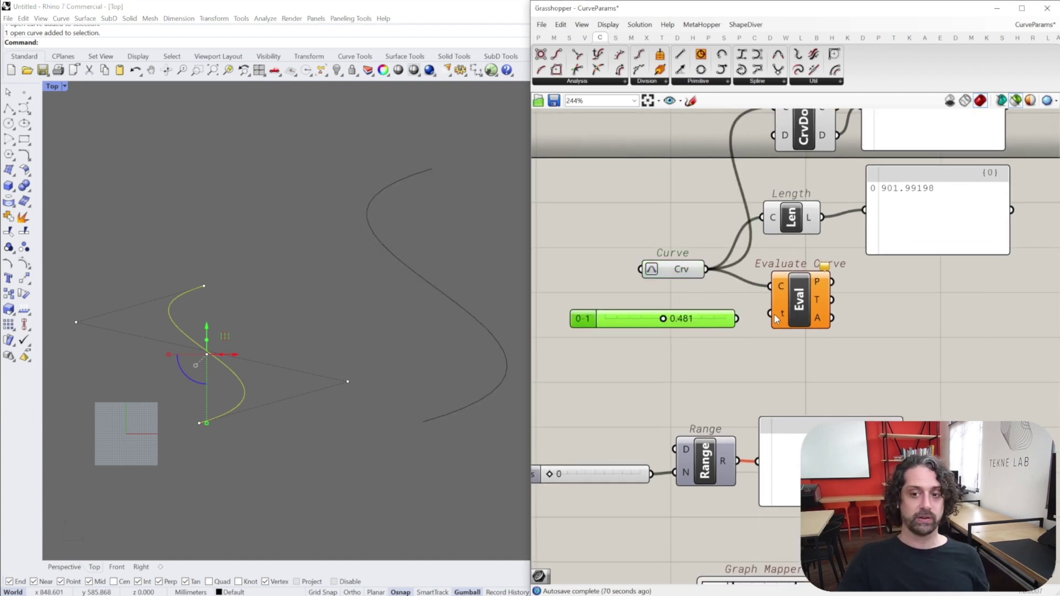
drag(772, 315, 734, 321)
right_drag(840, 323, 823, 405)
click(788, 381)
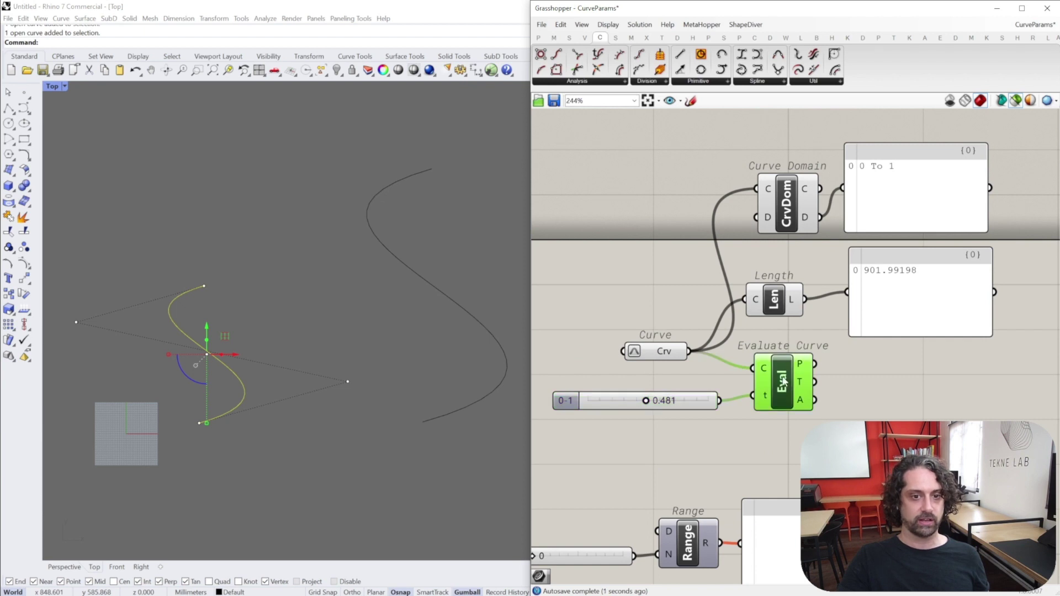
Set the 0-1 slider to 1.000 to evaluate the end point of the larger curve
right_drag(806, 347, 792, 343)
drag(828, 358, 657, 403)
click(386, 287)
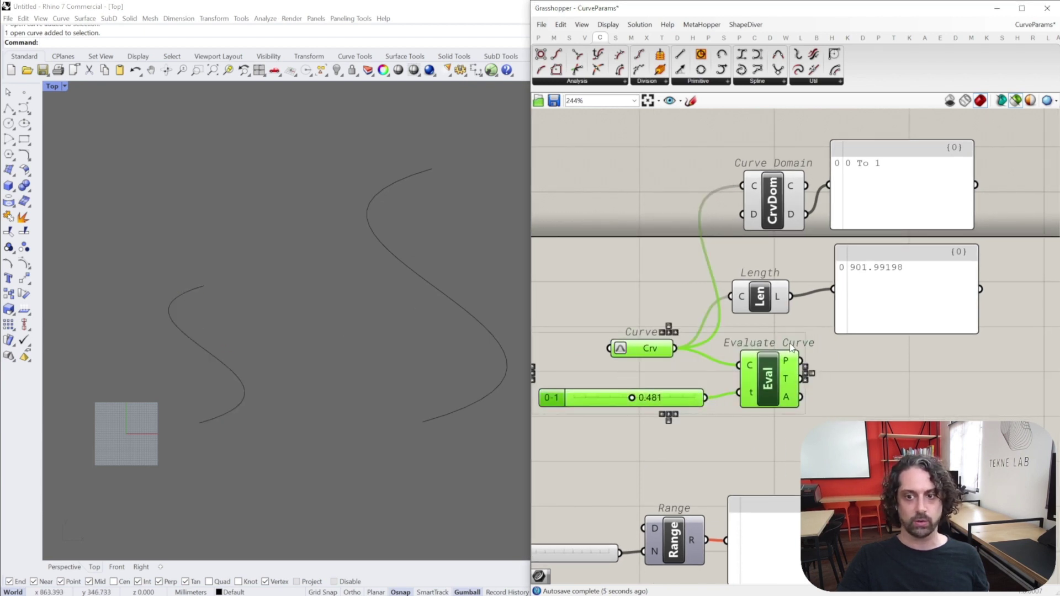
right_drag(791, 349, 786, 319)
click(867, 333)
drag(626, 368, 698, 373)
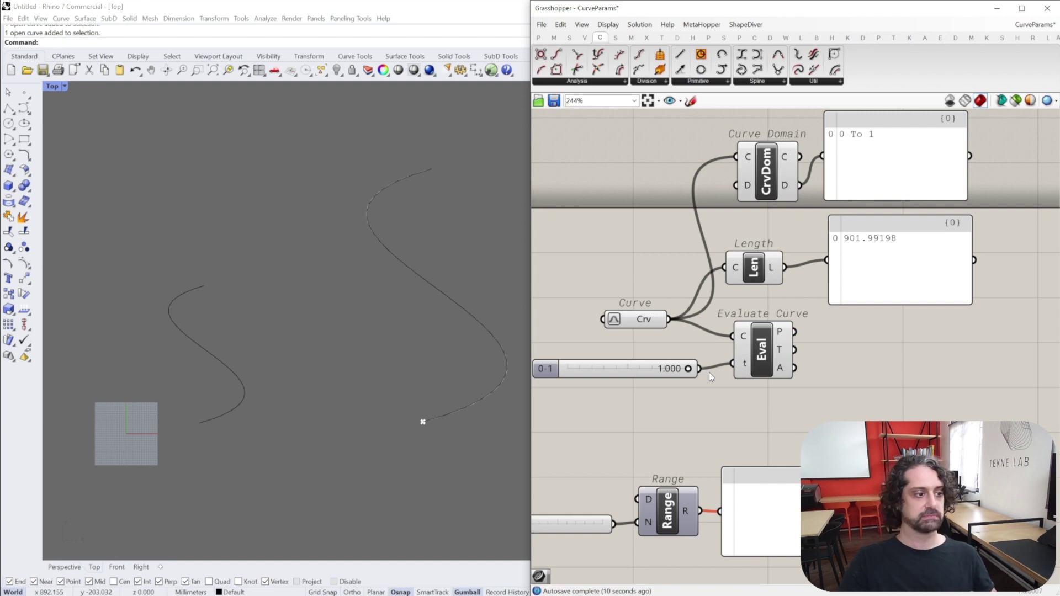
Reference the smaller S-curve in the Curve parameter and set the 0-1 slider to 0.490
click(642, 324)
right_click(641, 324)
click(635, 456)
click(219, 336)
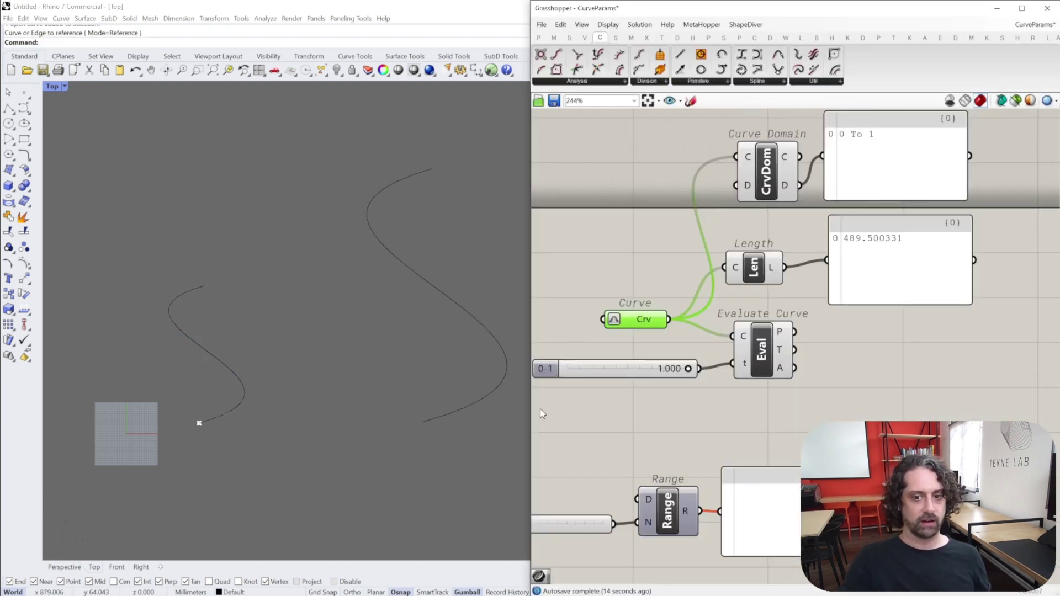
drag(687, 369, 626, 378)
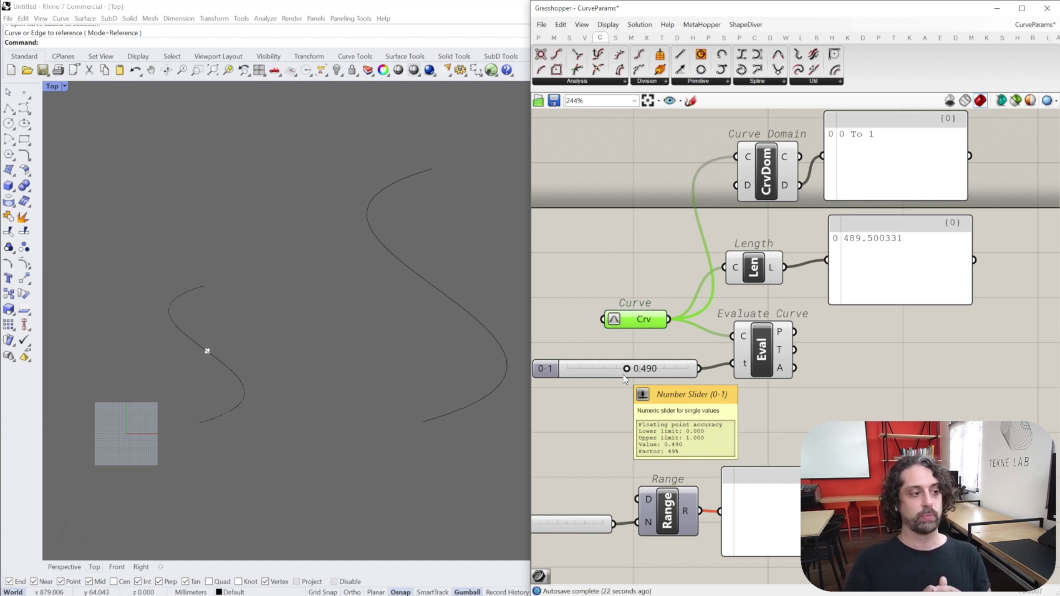
Move the Steps slider, Range component and its panel up to just below the 0-1 slider
right_drag(622, 375, 641, 395)
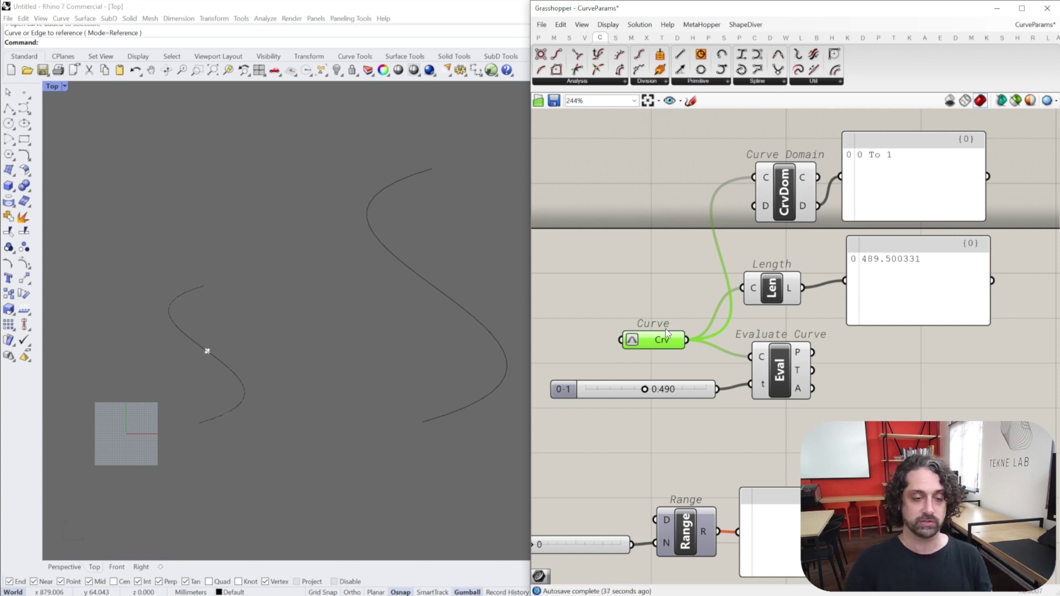
right_drag(681, 294, 666, 269)
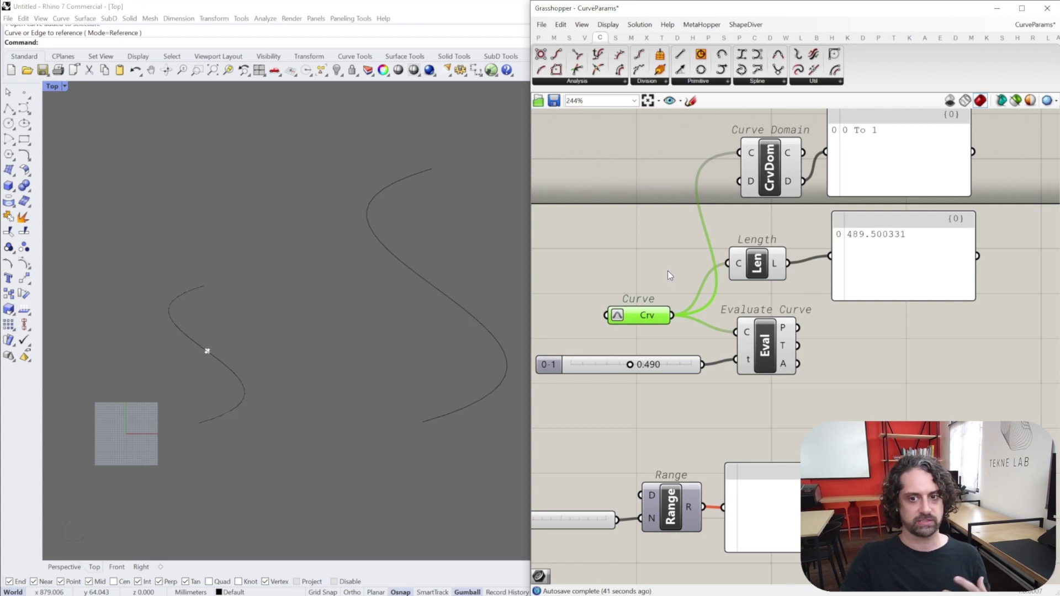
scroll(673, 356, down, 1)
right_drag(675, 356, 688, 272)
right_drag(749, 335, 768, 360)
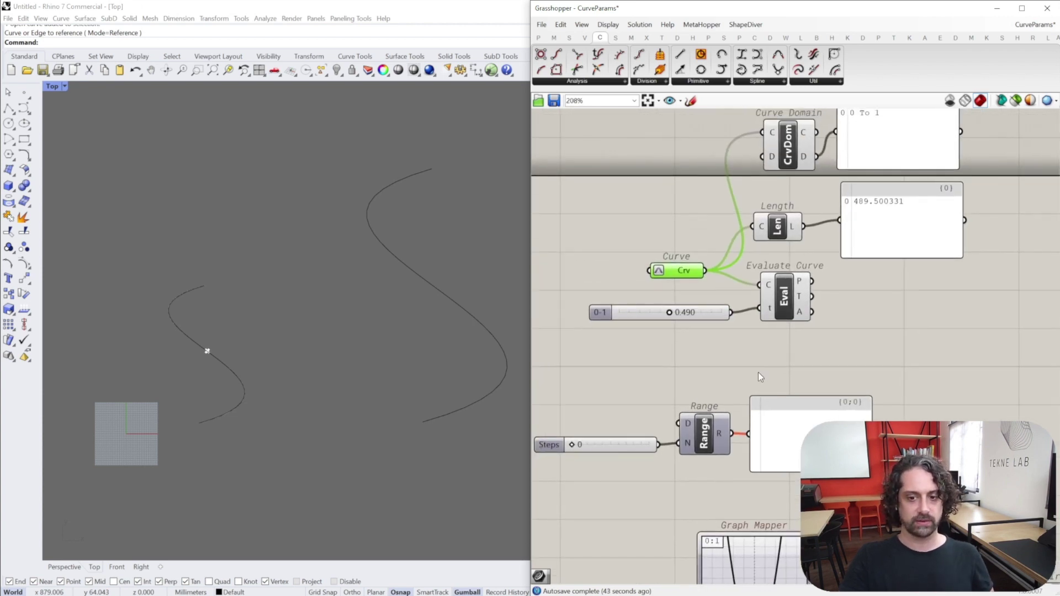
right_drag(749, 402, 737, 369)
drag(785, 330, 518, 455)
drag(776, 388, 740, 322)
click(939, 277)
click(769, 326)
key(Delete)
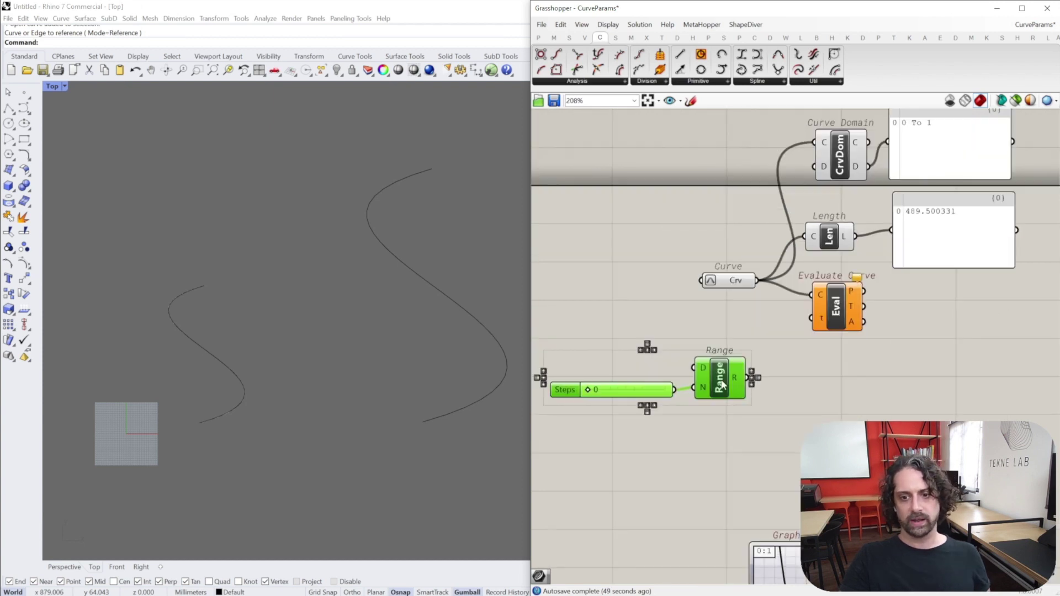
drag(716, 382, 641, 363)
click(770, 392)
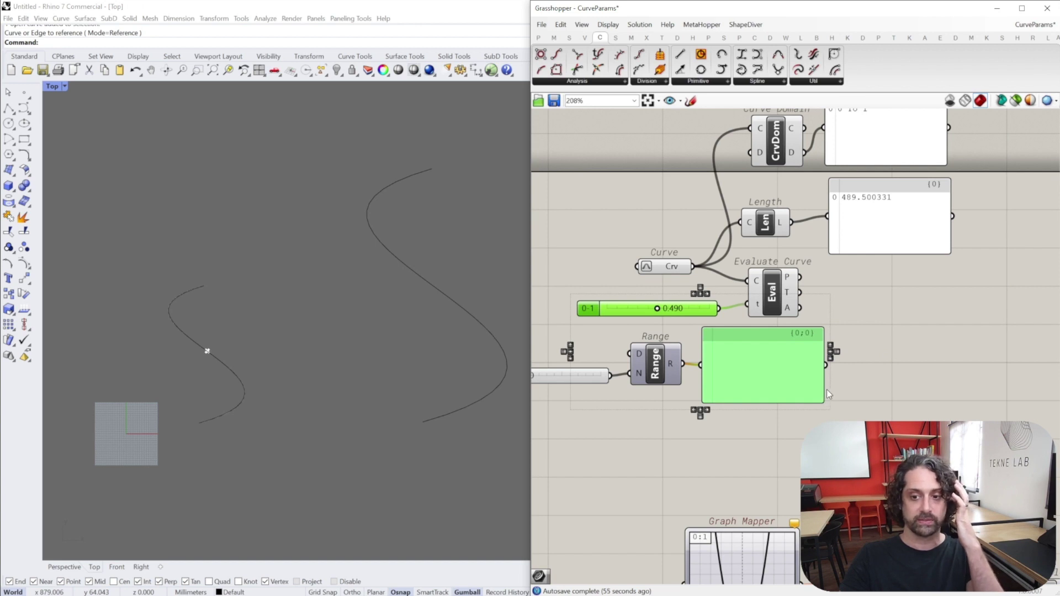
Narrow the panel connected to Range and delete the 0-1 slider
click(824, 390)
drag(825, 386, 789, 386)
right_drag(746, 358, 783, 363)
click(741, 318)
key(Delete)
Move the Steps slider, Range component and its panel left of Evaluate Curve and set Steps to 1
drag(878, 350, 556, 430)
drag(777, 380, 707, 362)
right_drag(707, 363, 804, 351)
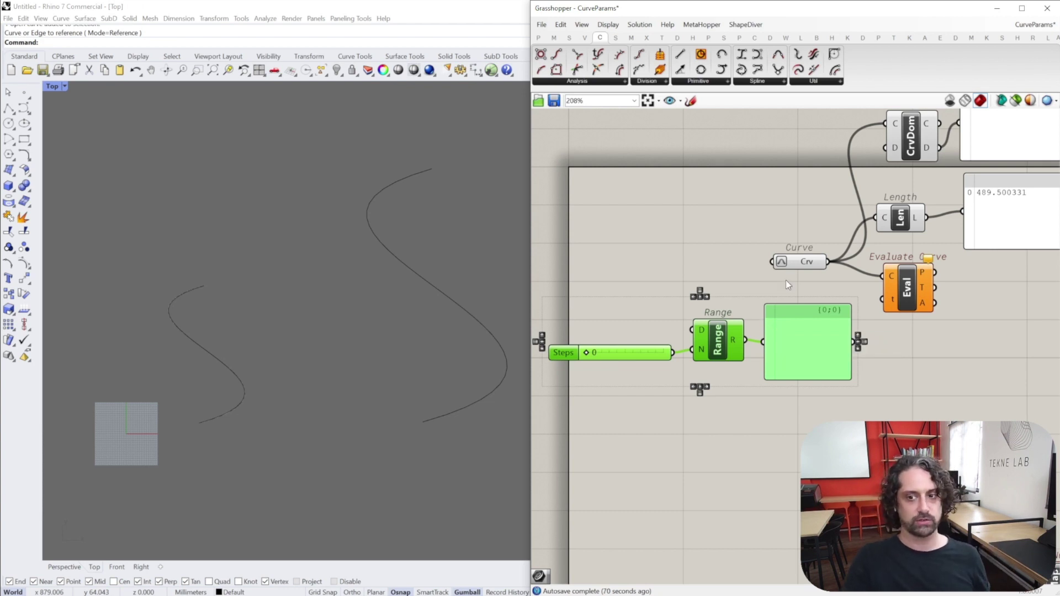
right_drag(786, 282, 756, 284)
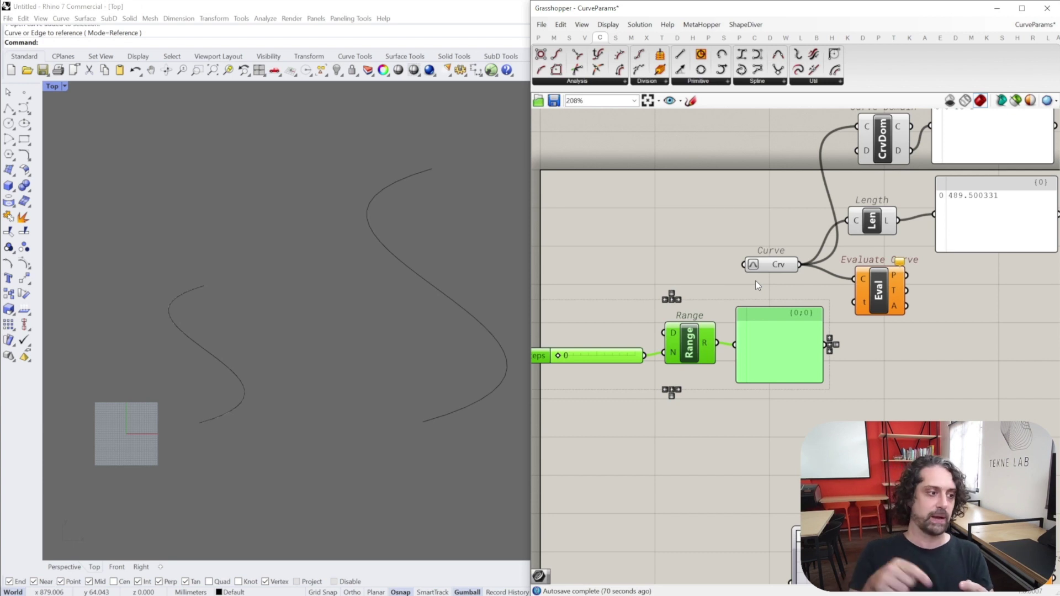
right_drag(766, 304, 799, 300)
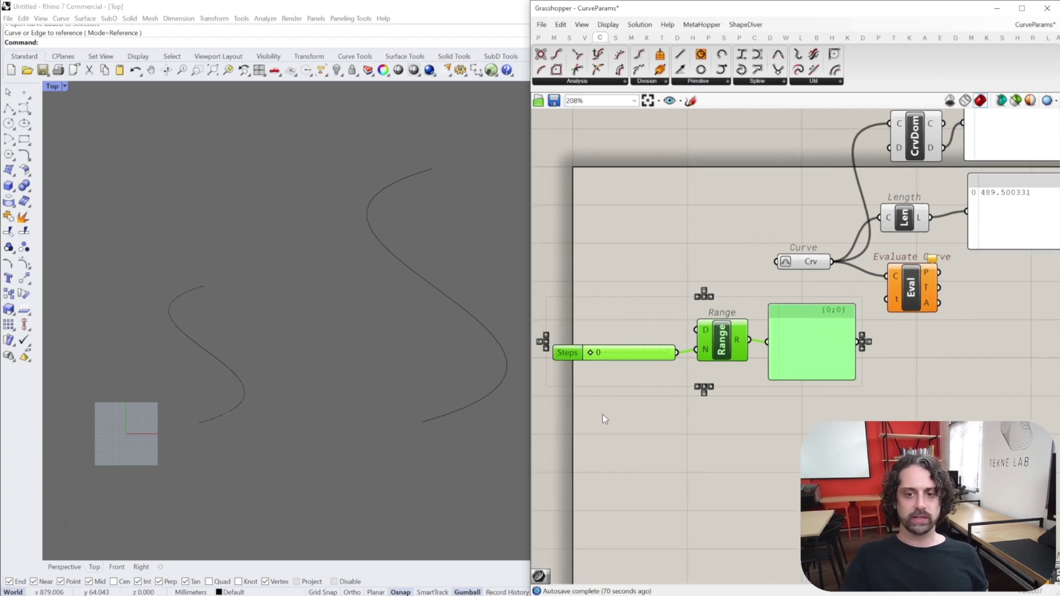
drag(590, 355, 592, 356)
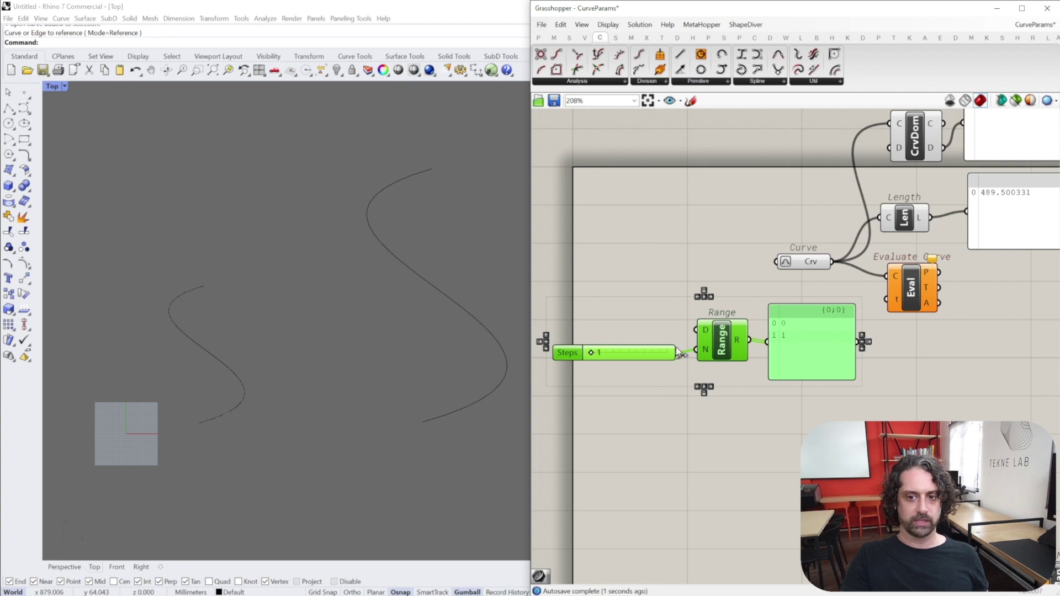
Add a panel reading "0 To 1", connect it to Range's D input, and place it just above the Steps slider
scroll(706, 329, up, 3)
right_drag(706, 329, 804, 345)
scroll(777, 300, down, 2)
double_click(724, 333)
text(//0)
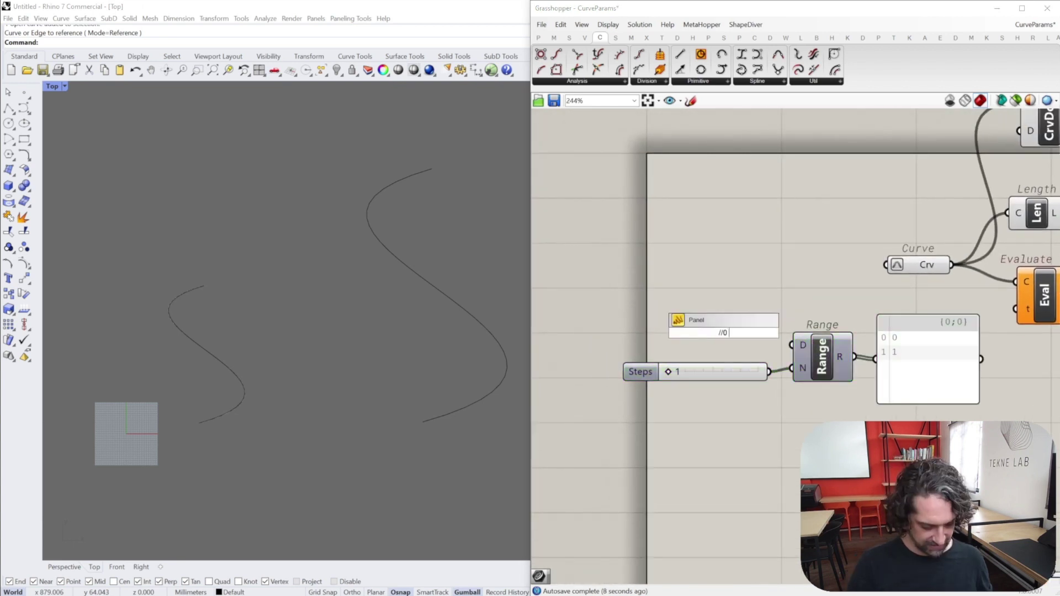
text( To 1)
key(Return)
drag(755, 331, 792, 345)
right_drag(795, 337, 766, 296)
drag(698, 287, 711, 300)
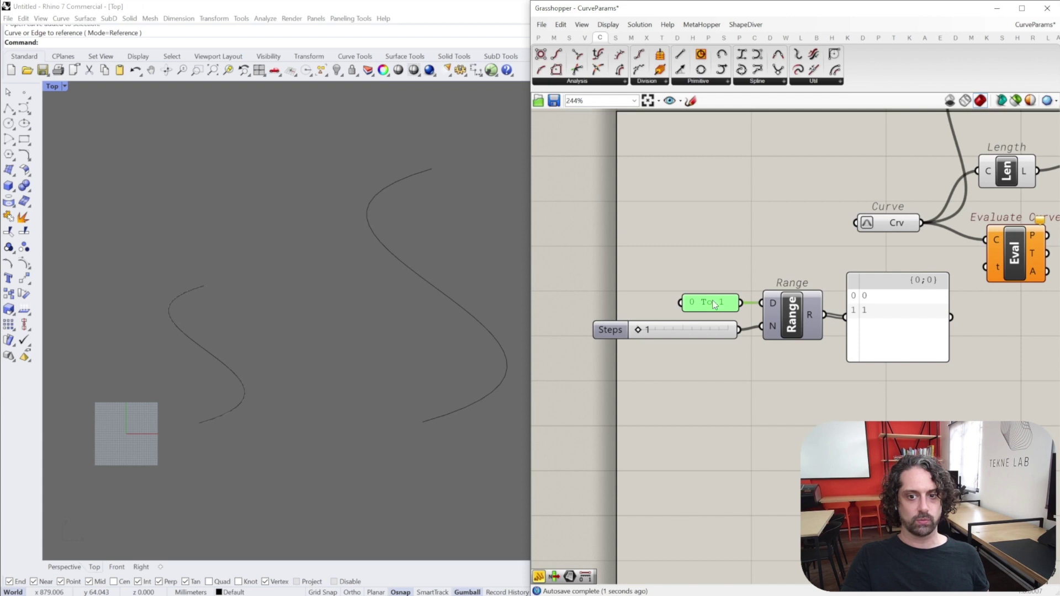
right_drag(751, 330, 720, 330)
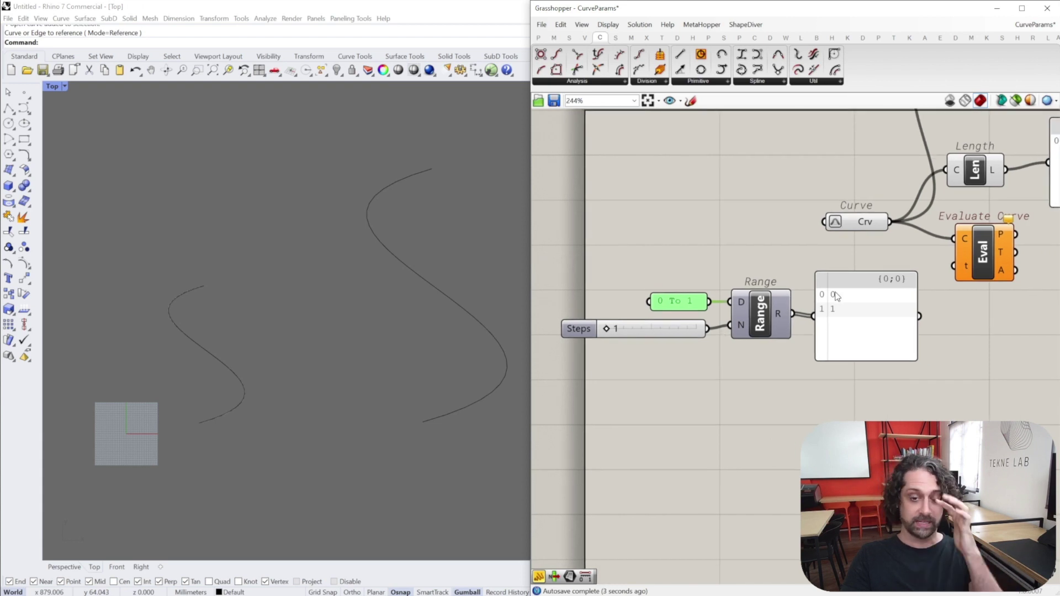
Connect the Range values panel to the t input of Evaluate Curve
mouse_move(744, 330)
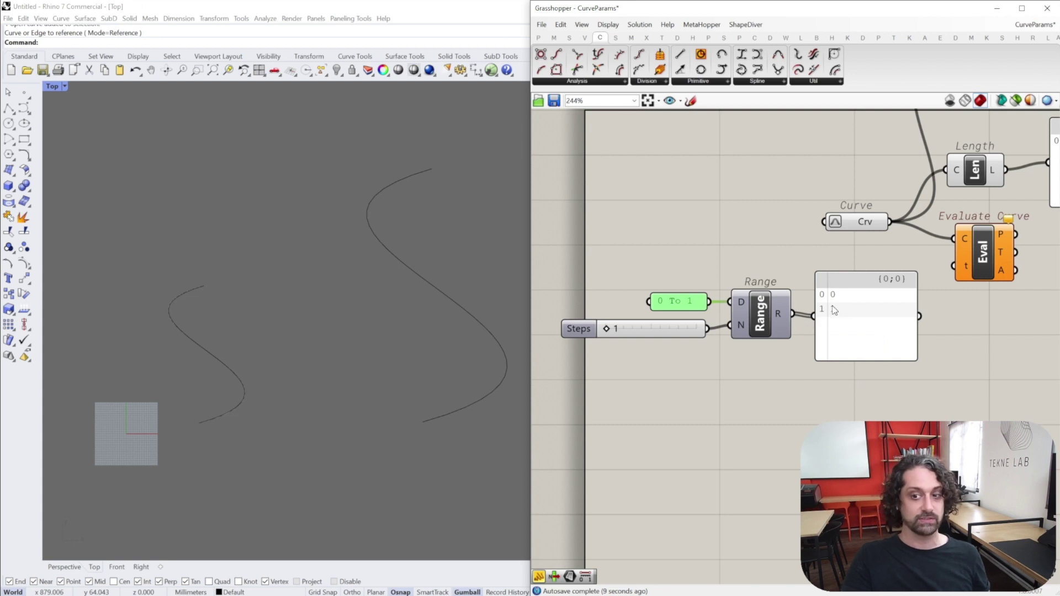
right_drag(931, 317, 833, 343)
drag(823, 341, 859, 301)
click(886, 275)
click(919, 360)
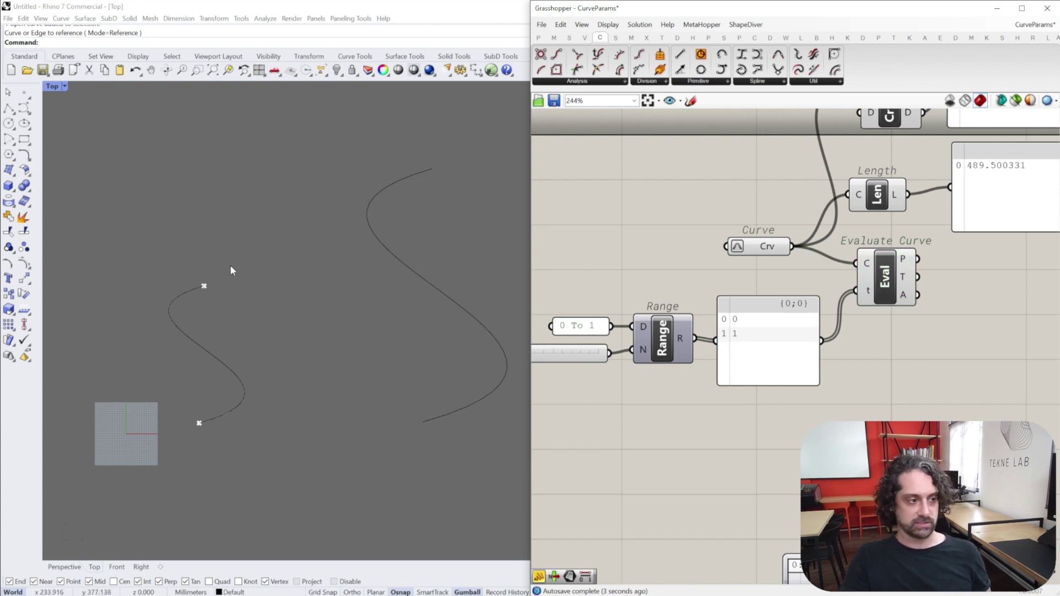
Set the Steps slider to 2 and inspect the evaluated points along the S-curve
right_drag(742, 321, 804, 300)
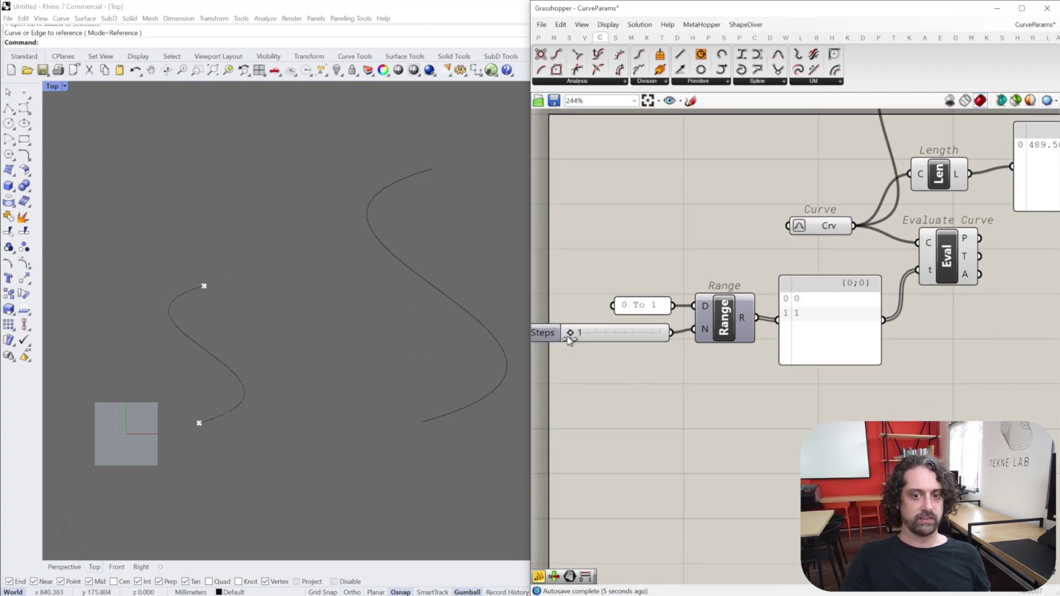
drag(571, 337, 571, 337)
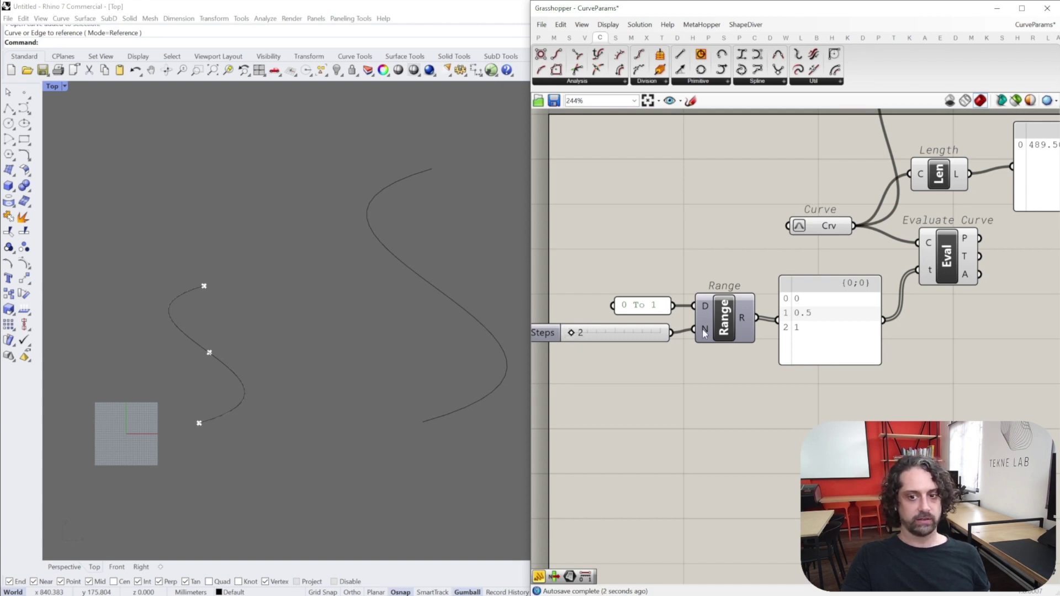
mouse_move(705, 333)
scroll(740, 293, up, 3)
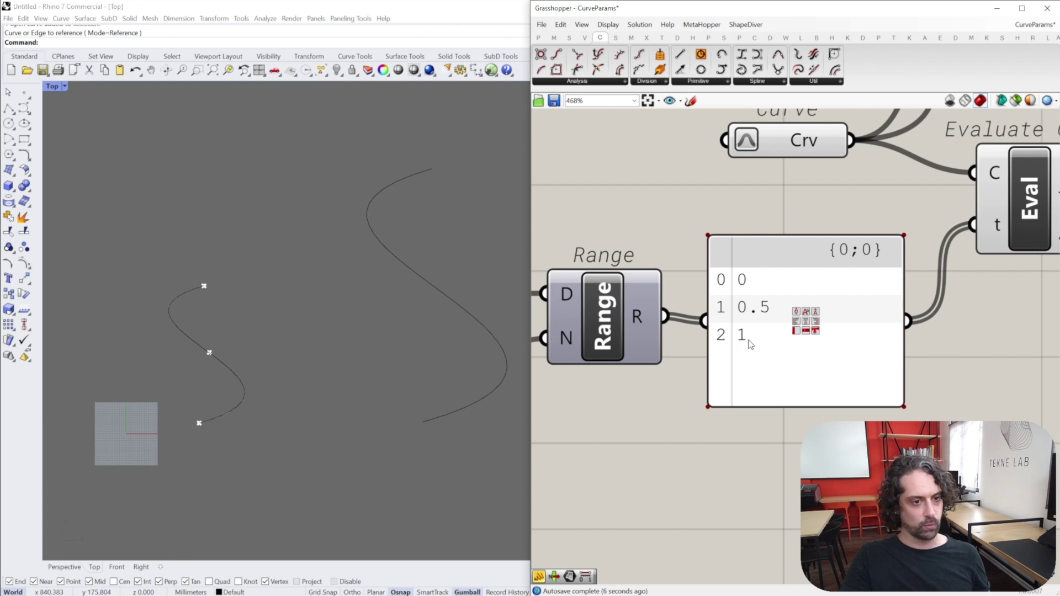
right_drag(225, 333, 327, 240)
scroll(359, 272, up, 10)
scroll(342, 246, down, 4)
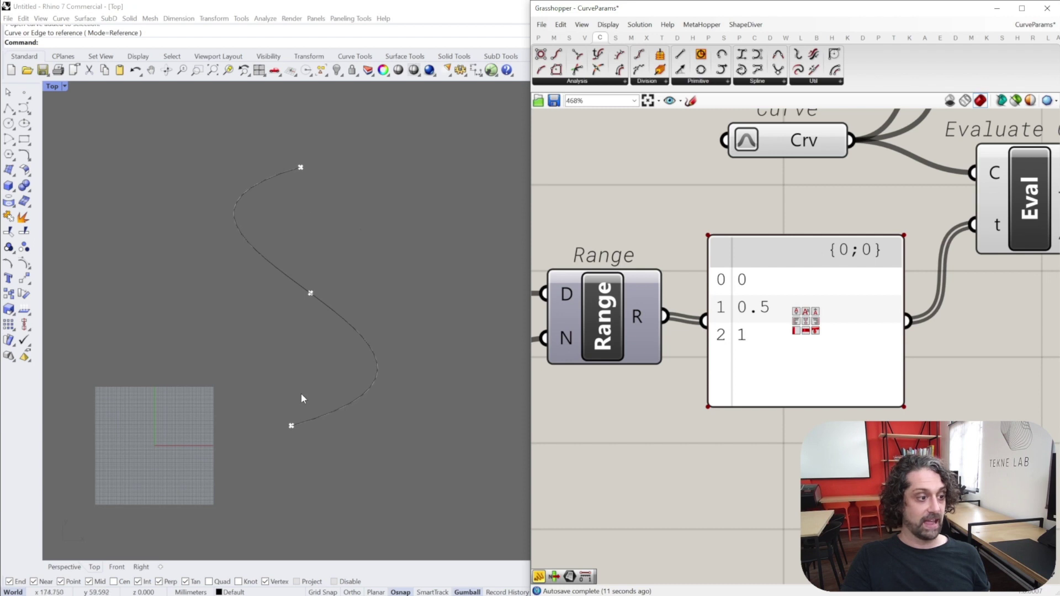
Set the Steps slider to 39 to evaluate more points along the curve
scroll(747, 248, down, 5)
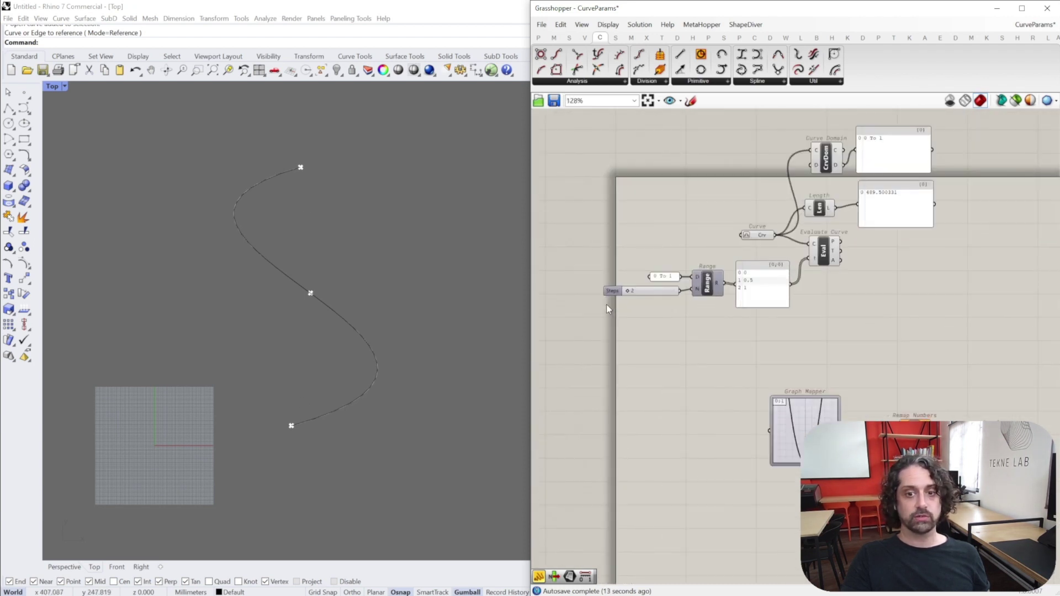
scroll(607, 307, up, 3)
drag(630, 322, 660, 322)
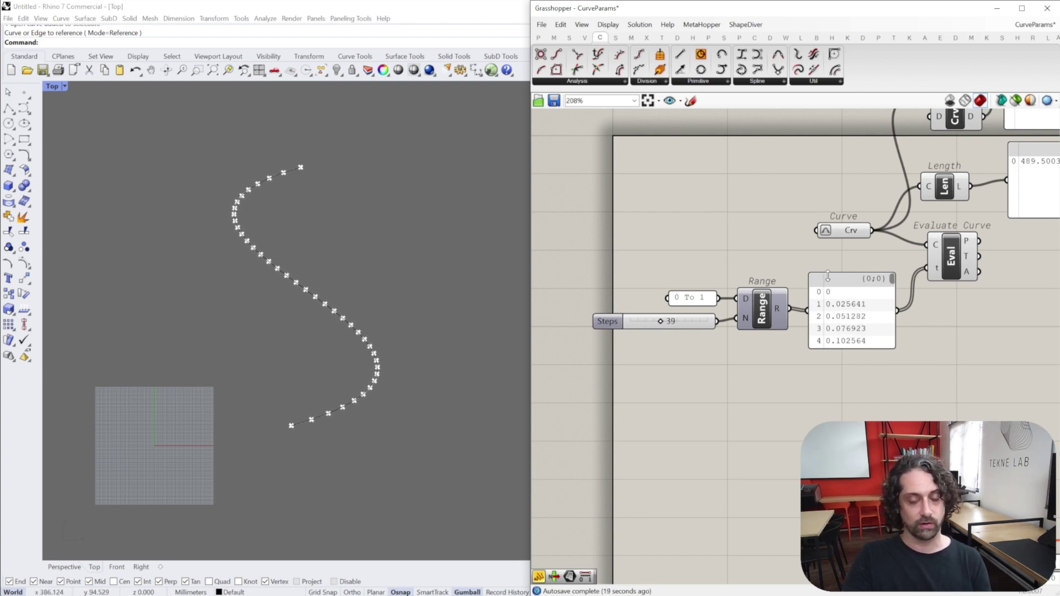
right_drag(762, 313, 757, 307)
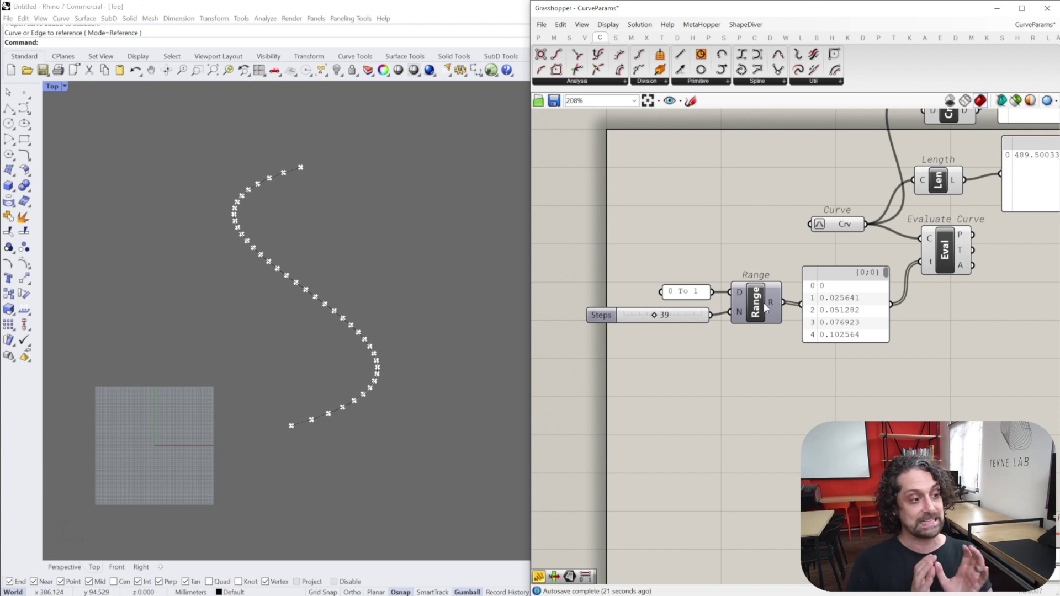
Turn off Reparameterize on the Curve parameter and inspect the points near the curve's start
click(949, 241)
click(946, 278)
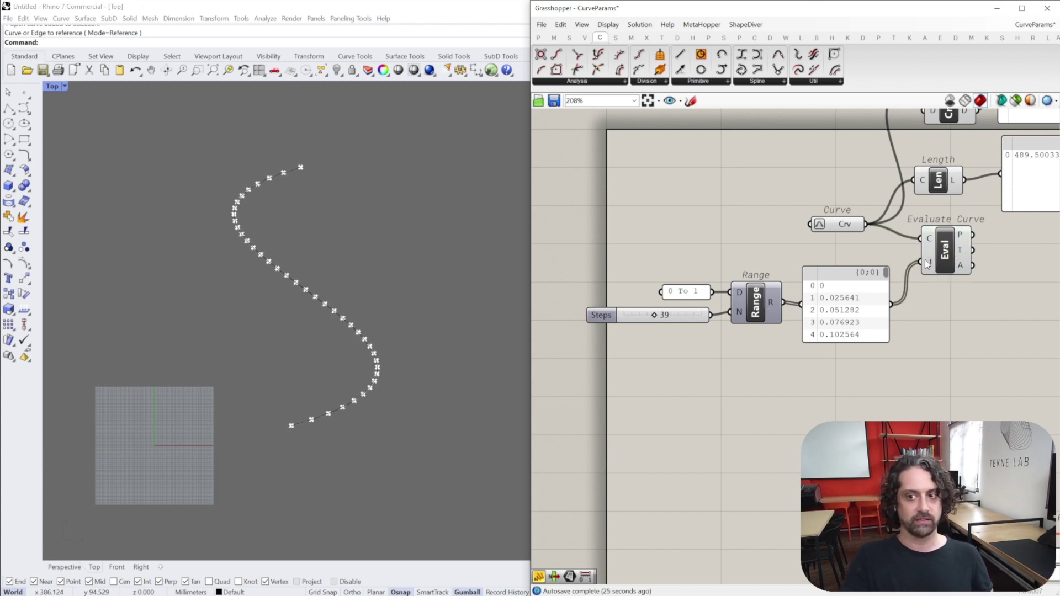
right_click(846, 225)
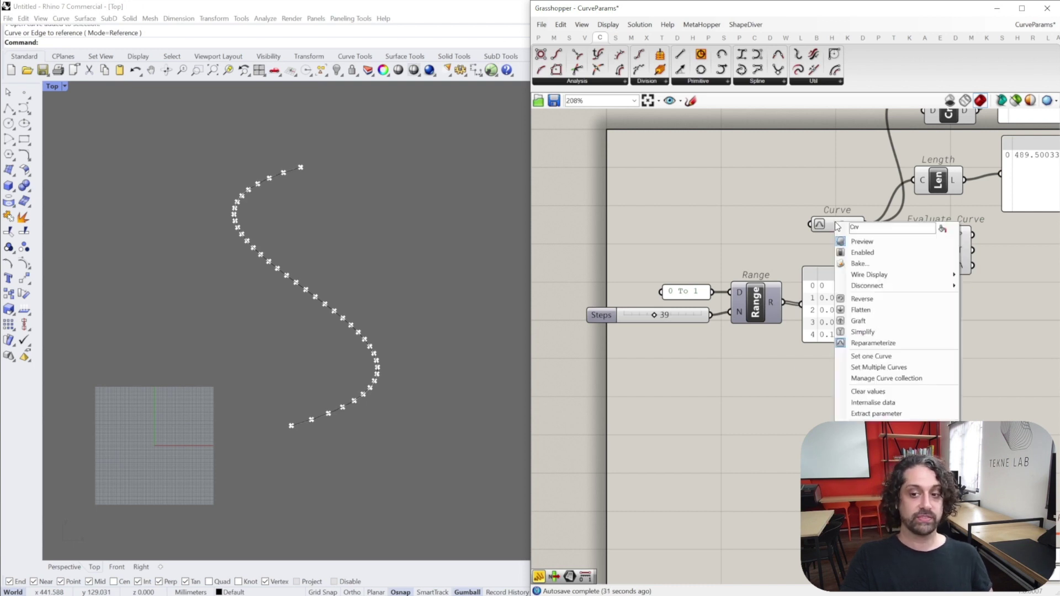
click(870, 343)
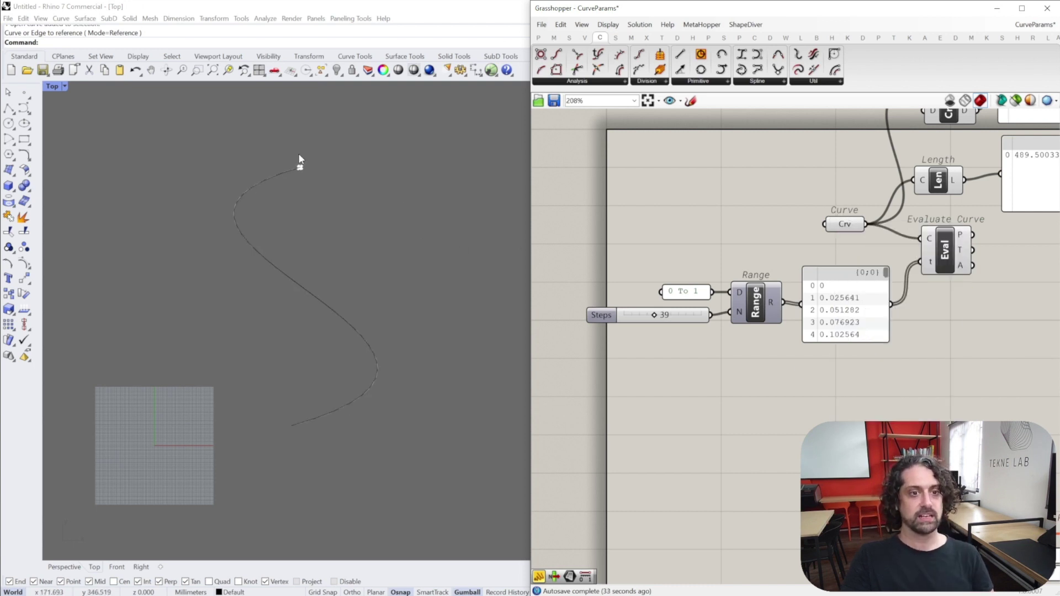
scroll(299, 165, up, 5)
scroll(285, 184, up, 5)
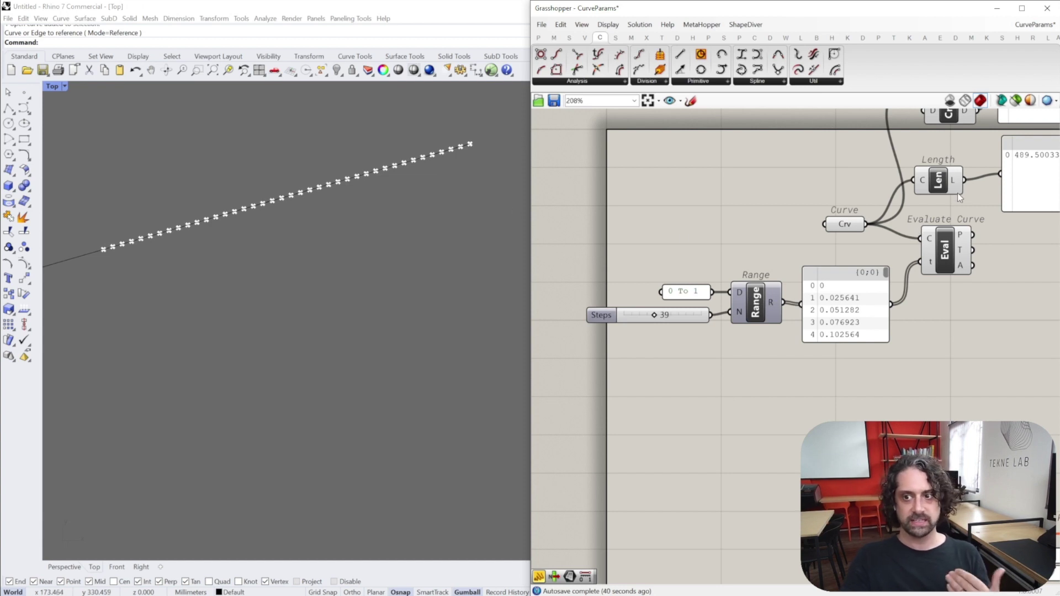
Turn Reparameterize back on for the Curve parameter and view the points along the whole curve
right_drag(969, 191, 893, 282)
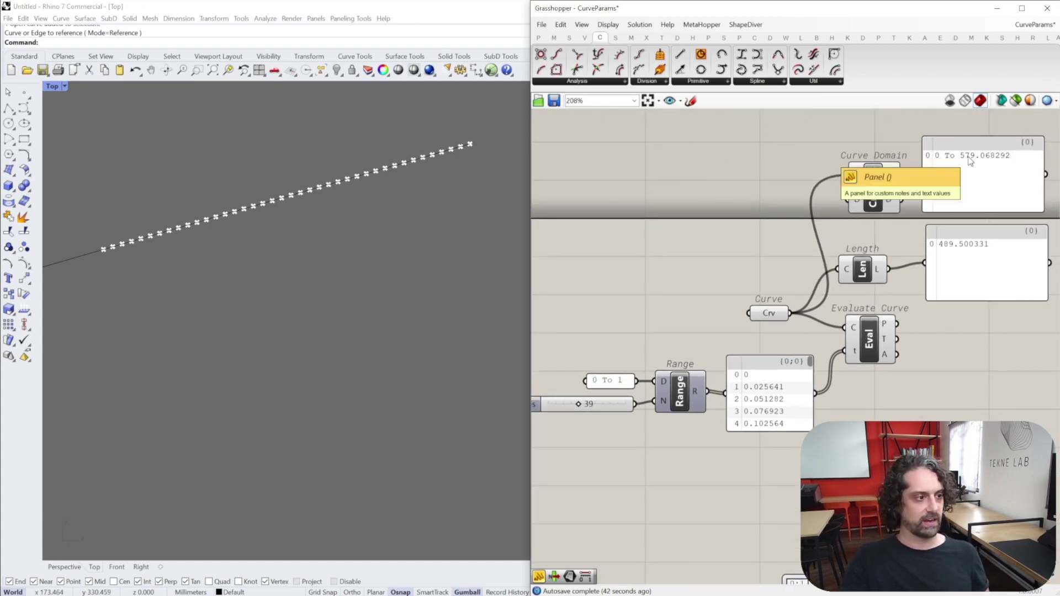
right_click(765, 313)
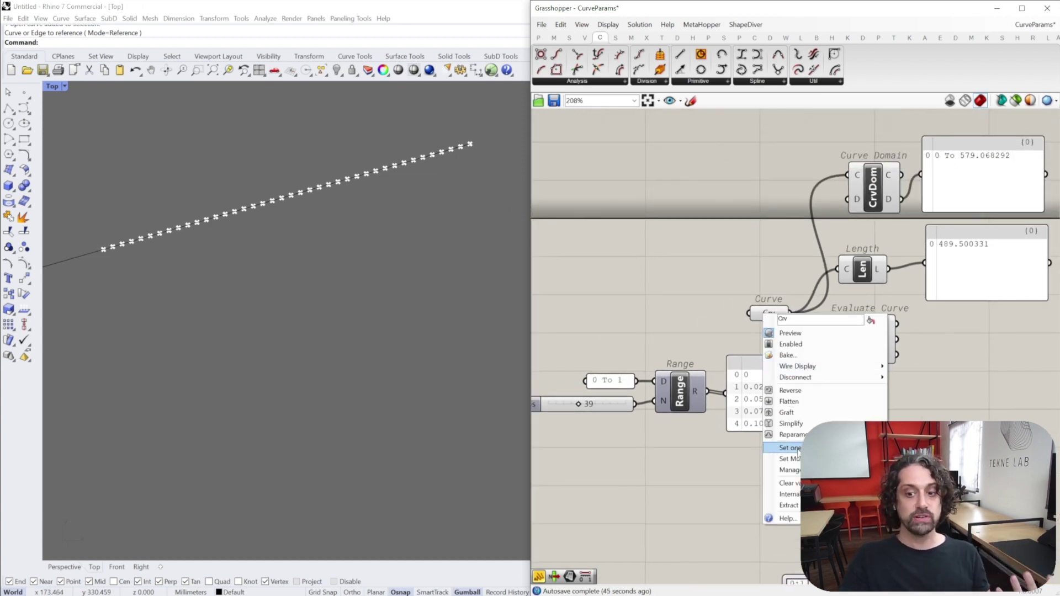
click(787, 435)
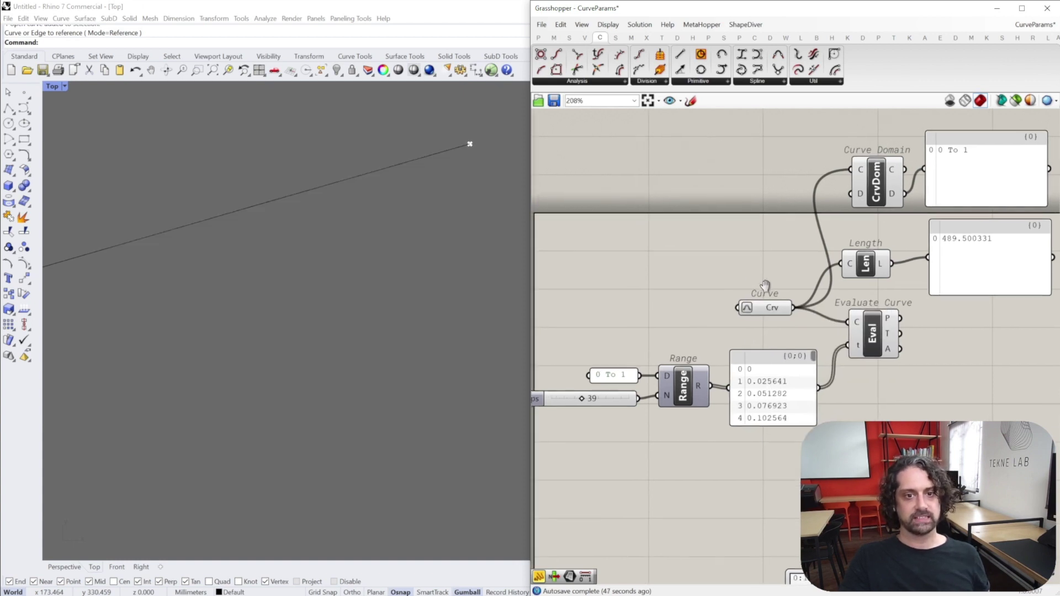
scroll(248, 193, down, 20)
right_drag(300, 301, 256, 339)
scroll(184, 298, up, 6)
right_drag(184, 300, 197, 300)
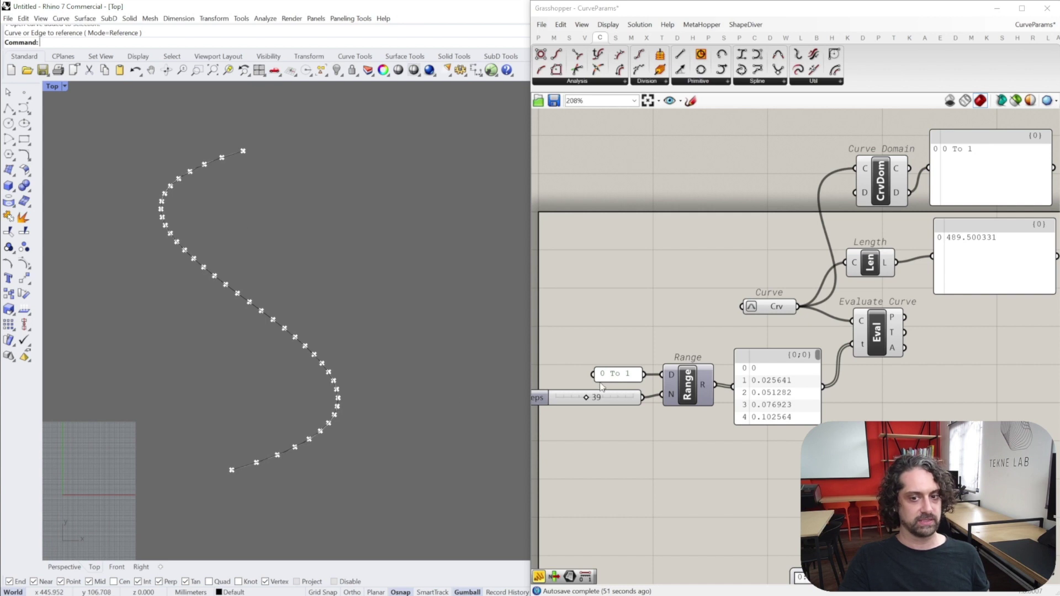
Set the Steps slider to 54 and move the Graph Mapper and Remap Numbers group closer below the Range component
right_drag(607, 387, 610, 336)
drag(590, 350, 604, 351)
scroll(905, 153, down, 3)
right_drag(905, 153, 773, 120)
drag(986, 311, 667, 432)
drag(851, 376, 790, 323)
click(937, 293)
scroll(937, 292, up, 3)
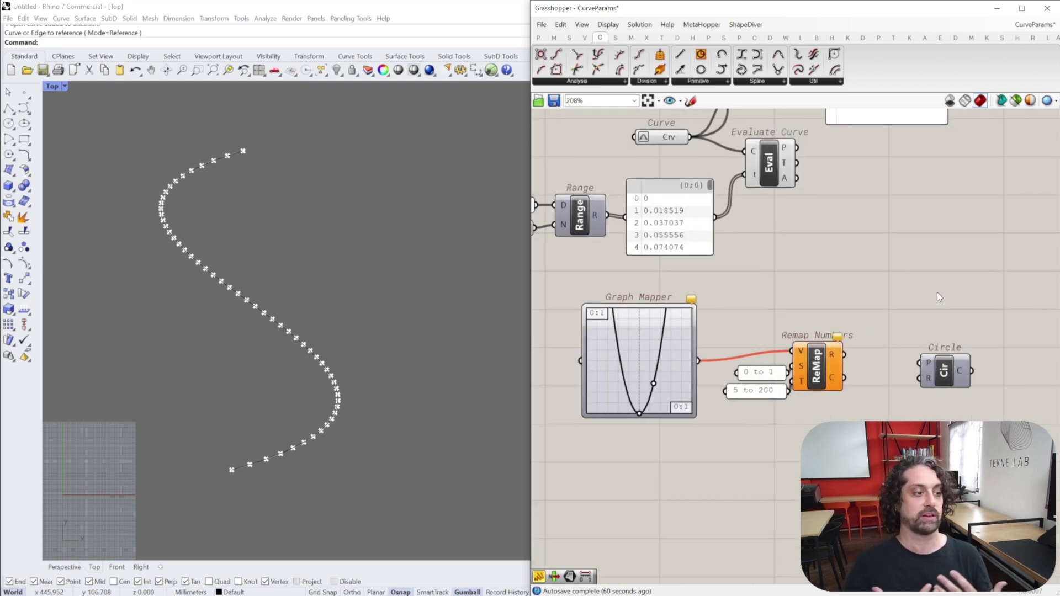
Place the Circle component beside Evaluate Curve and connect Evaluate Curve's P output to Circle's P input
right_drag(907, 293, 914, 329)
drag(950, 397, 929, 262)
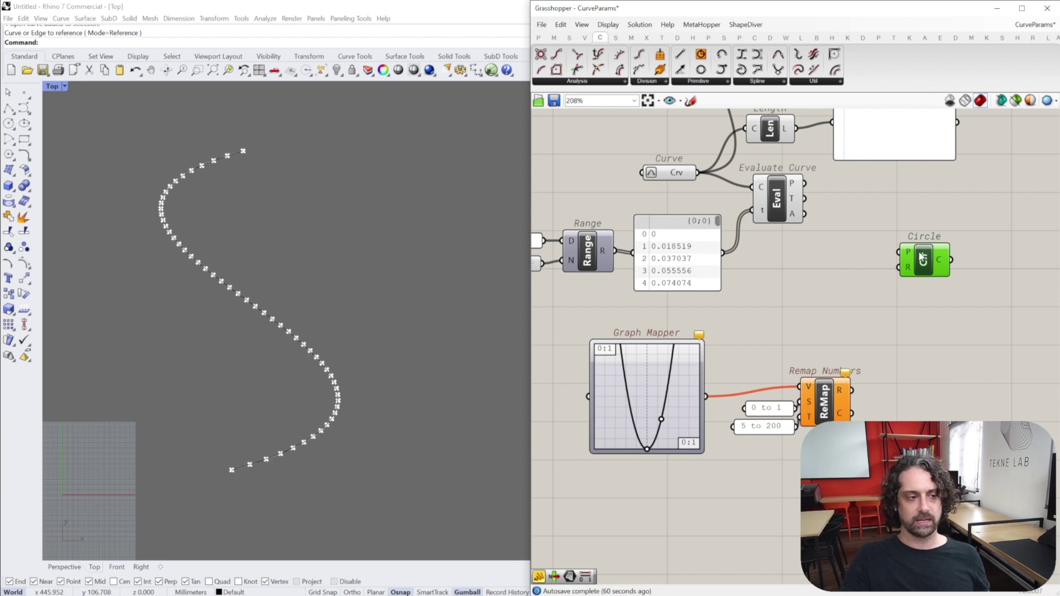
scroll(929, 265, down, 2)
drag(827, 170, 906, 229)
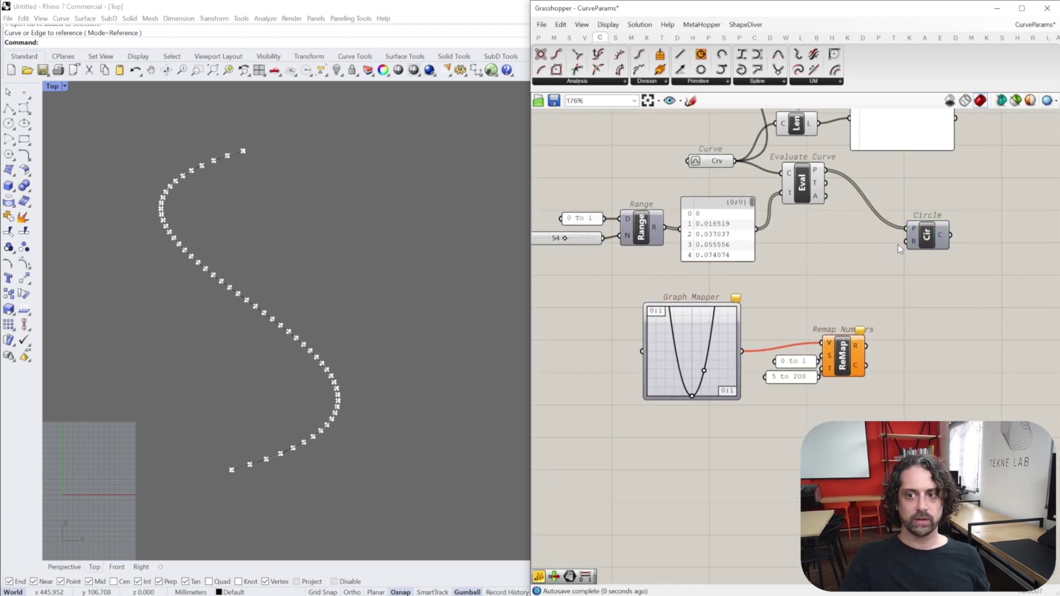
Turn off the preview of Evaluate Curve and nudge the component slightly away from the Curve parameter
click(926, 236)
middle_click(946, 191)
click(976, 200)
click(965, 191)
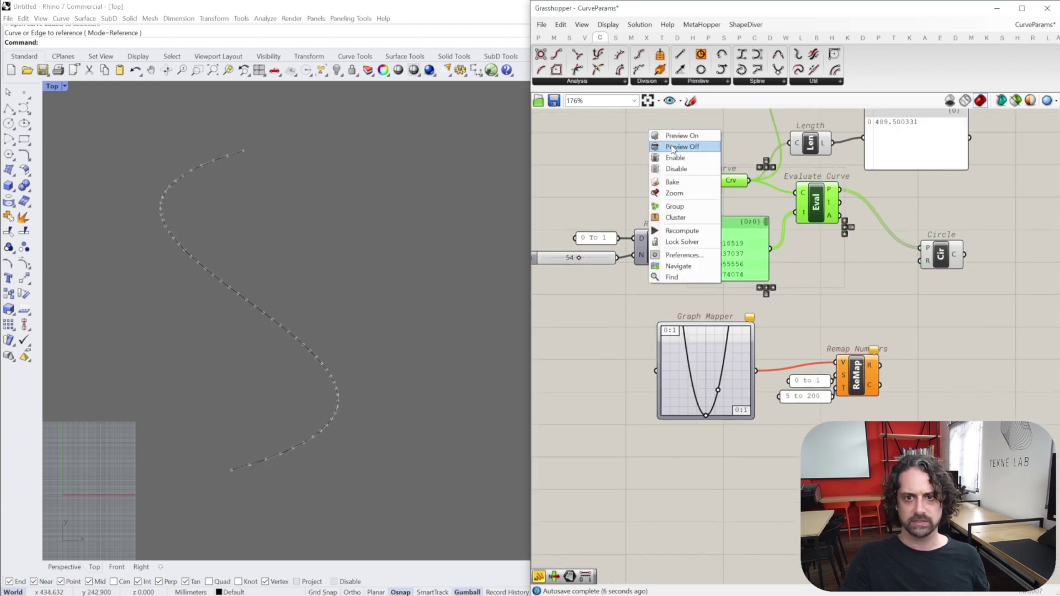
click(710, 147)
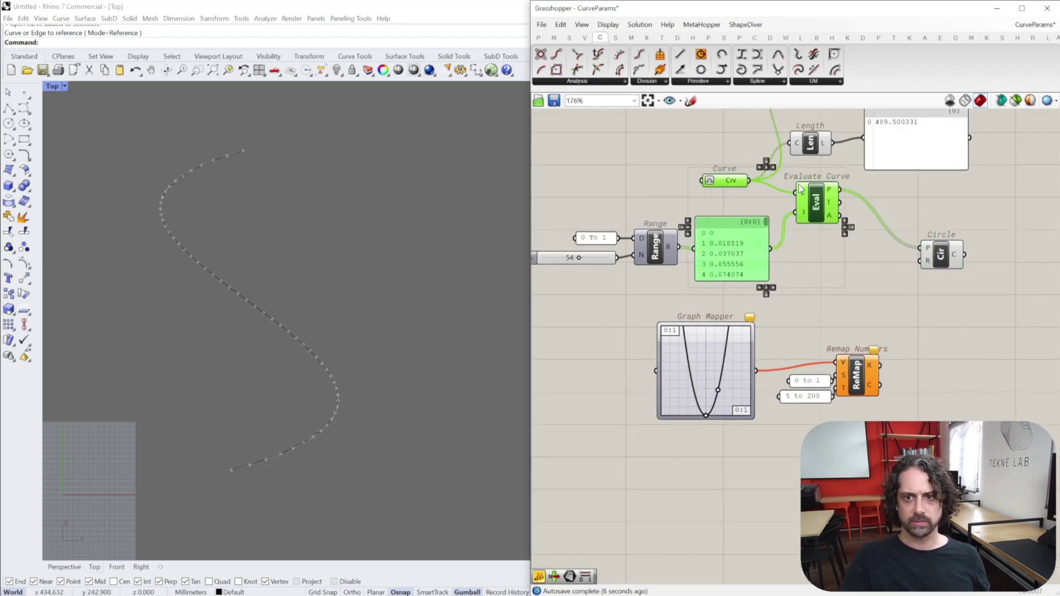
click(875, 198)
drag(812, 201, 818, 200)
right_click(819, 200)
click(840, 219)
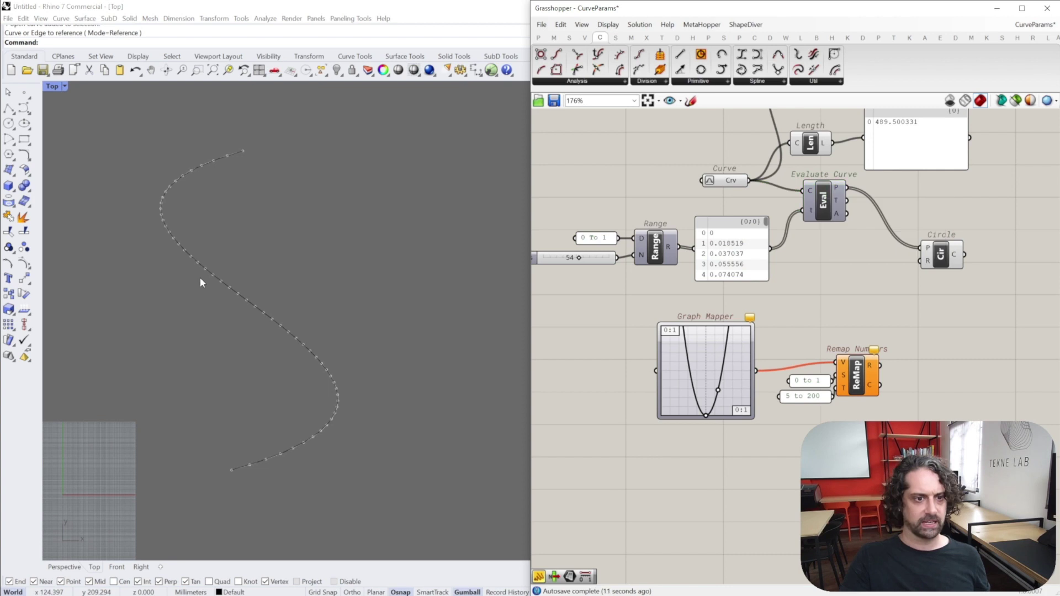
Add a 100 number slider to Circle's R input and set the radius to 10
scroll(184, 281, up, 10)
right_drag(167, 259, 209, 213)
scroll(208, 214, down, 12)
mouse_move(254, 253)
right_down()
mouse_move(240, 246)
mouse_move(251, 267)
right_up()
double_click(849, 282)
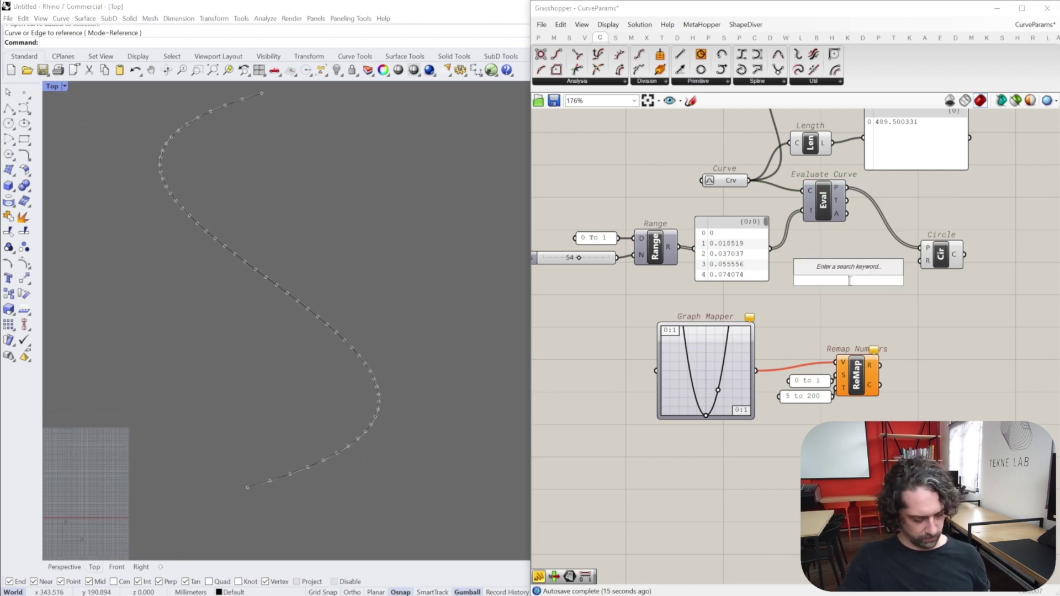
text(100)
key(Return)
drag(918, 272, 840, 283)
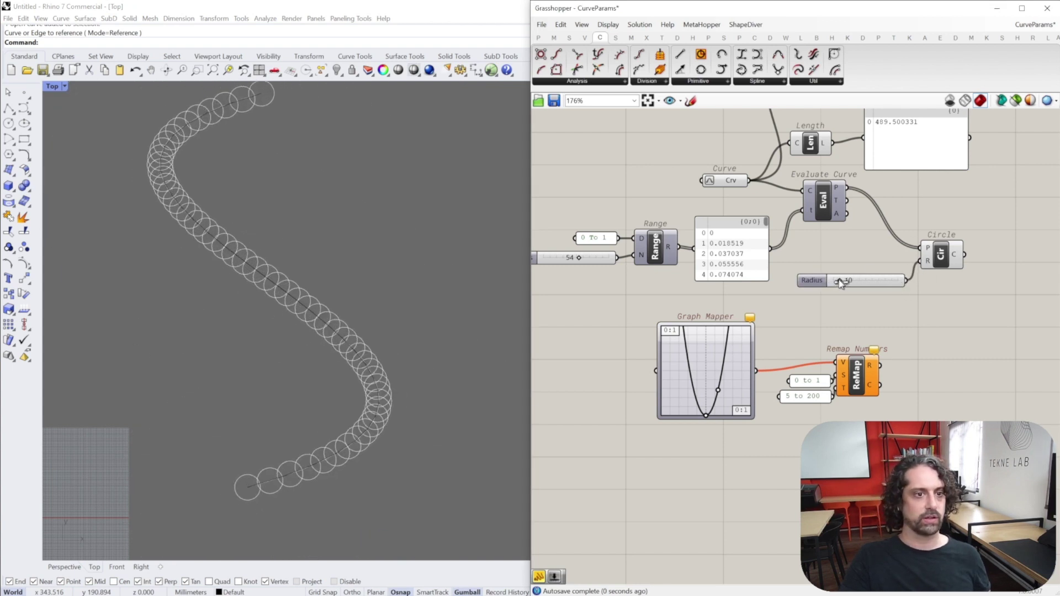
Move the Graph Mapper, Remap Numbers and its two domain panels up to just below the Range values panel
right_drag(319, 243, 326, 260)
right_drag(918, 324, 925, 310)
drag(925, 311, 693, 410)
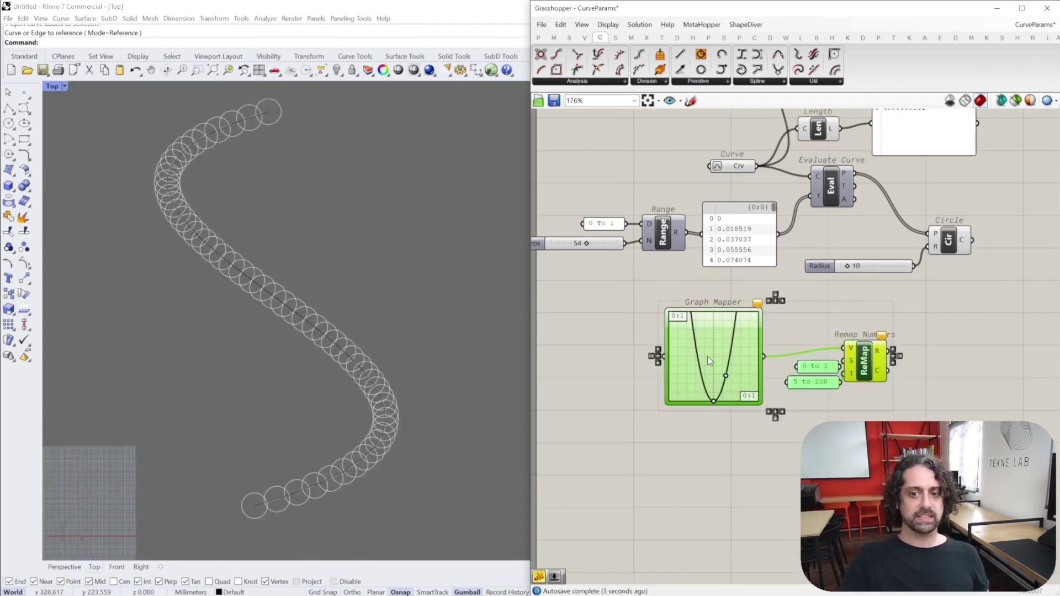
drag(702, 358, 674, 337)
click(958, 285)
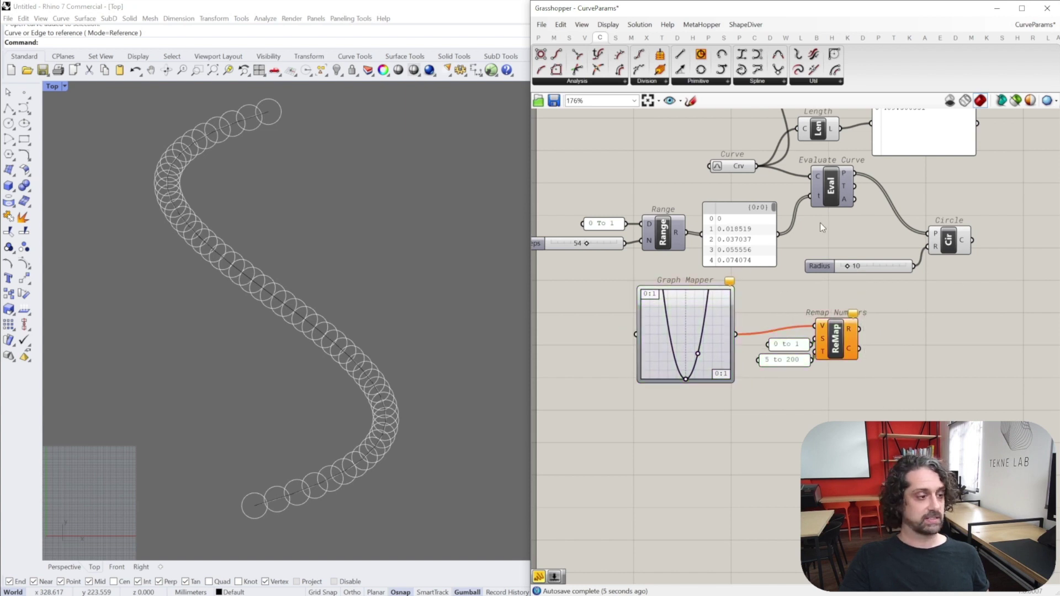
Connect Range's R output to the Graph Mapper input
right_drag(890, 328, 861, 322)
right_drag(653, 310, 684, 315)
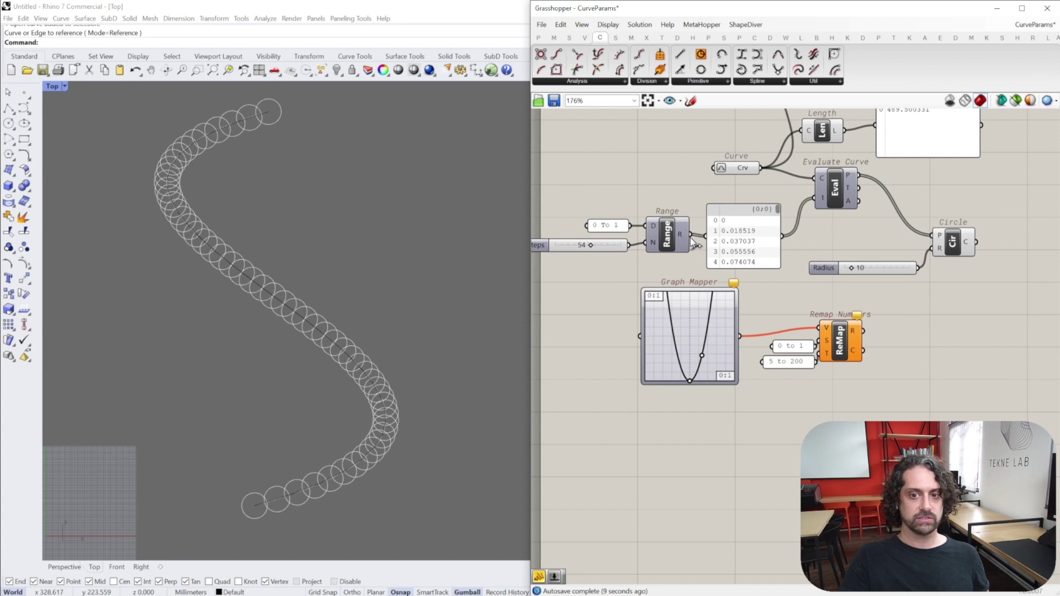
drag(690, 237, 641, 335)
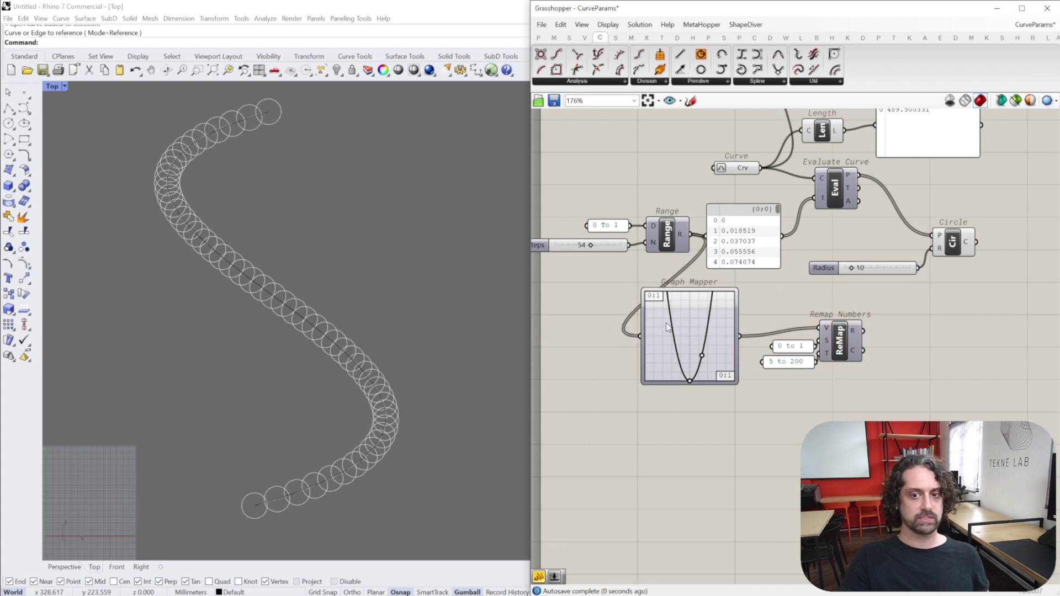
Connect the Graph Mapper output to Circle's R input in place of the radius slider
drag(877, 282, 639, 382)
scroll(660, 366, up, 3)
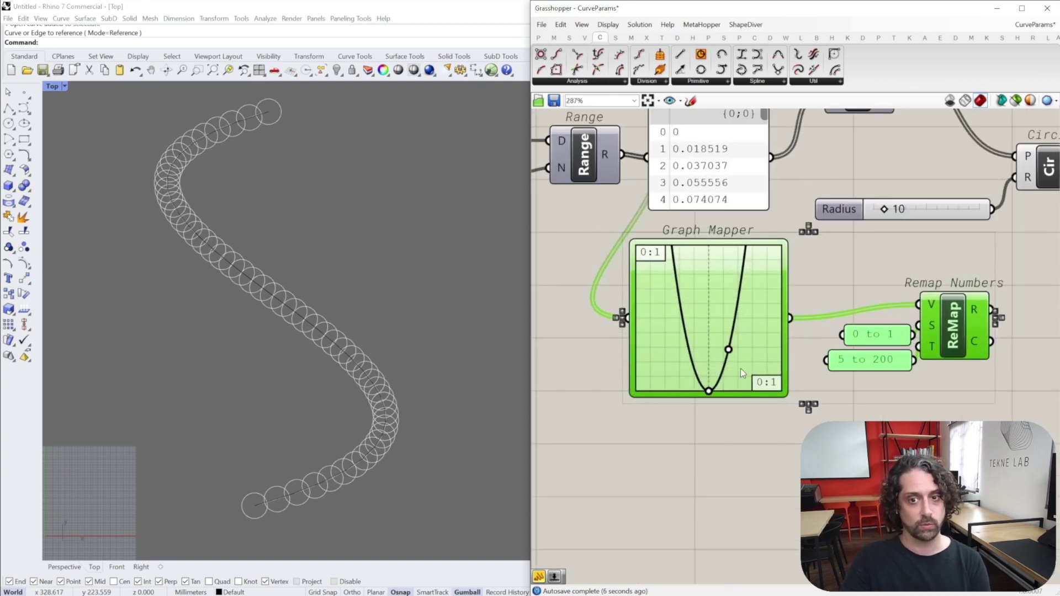
right_drag(734, 347, 679, 327)
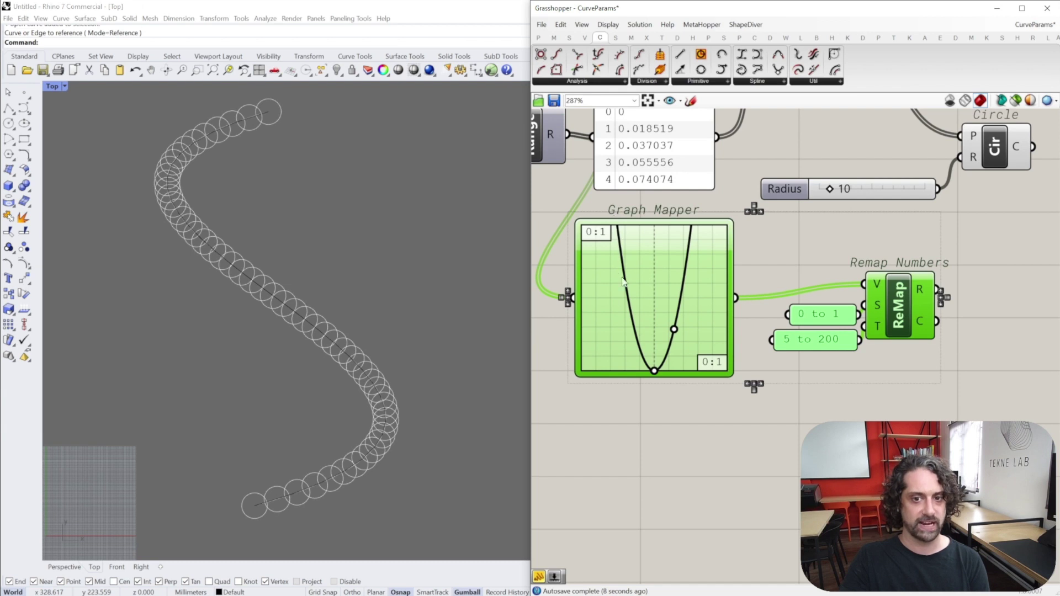
click(787, 284)
scroll(742, 286, down, 1)
right_drag(787, 284, 783, 331)
drag(908, 219, 713, 334)
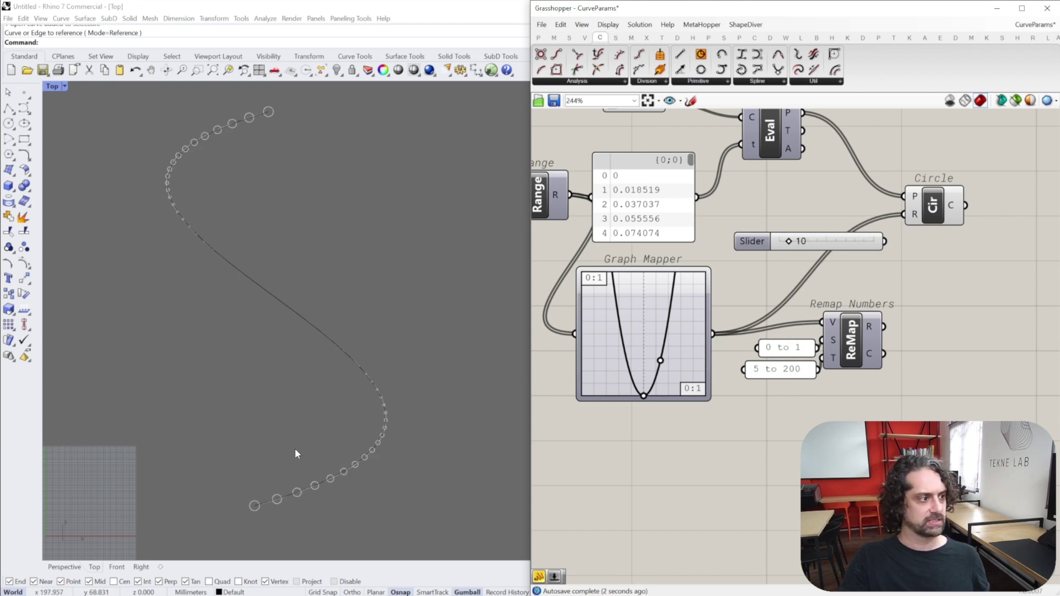
Shift the target domain panel left of Remap Numbers and connect Remap Numbers' R output to Circle's R input in place of the Graph Mapper
right_drag(356, 329, 367, 334)
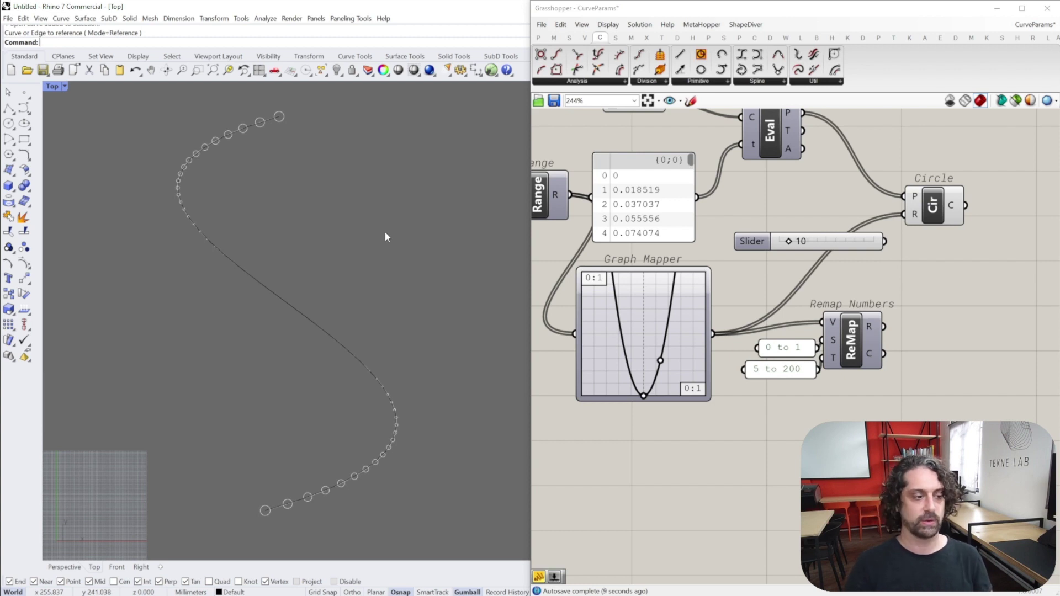
right_drag(680, 330, 737, 359)
scroll(769, 338, down, 1)
scroll(773, 354, down, 1)
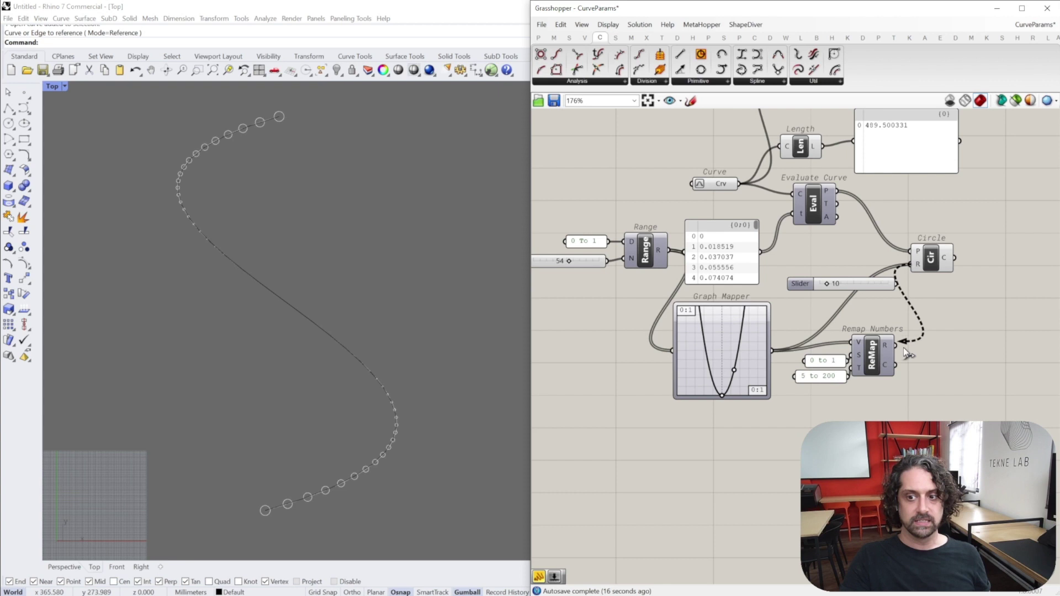
scroll(957, 342, up, 2)
right_drag(957, 342, 892, 272)
scroll(713, 287, up, 1)
scroll(714, 287, down, 2)
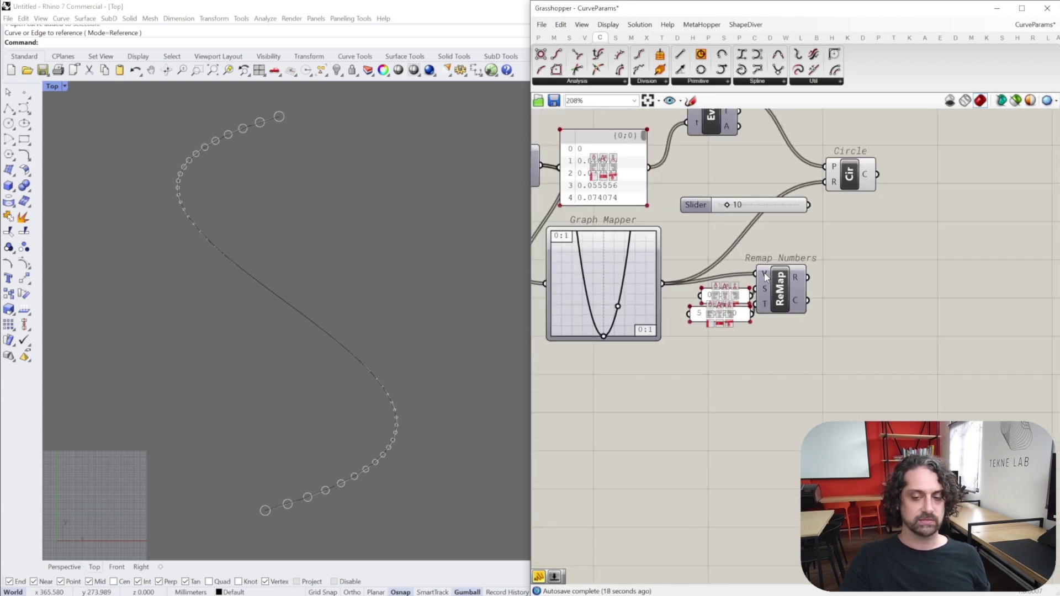
drag(733, 293, 710, 313)
drag(805, 278, 825, 182)
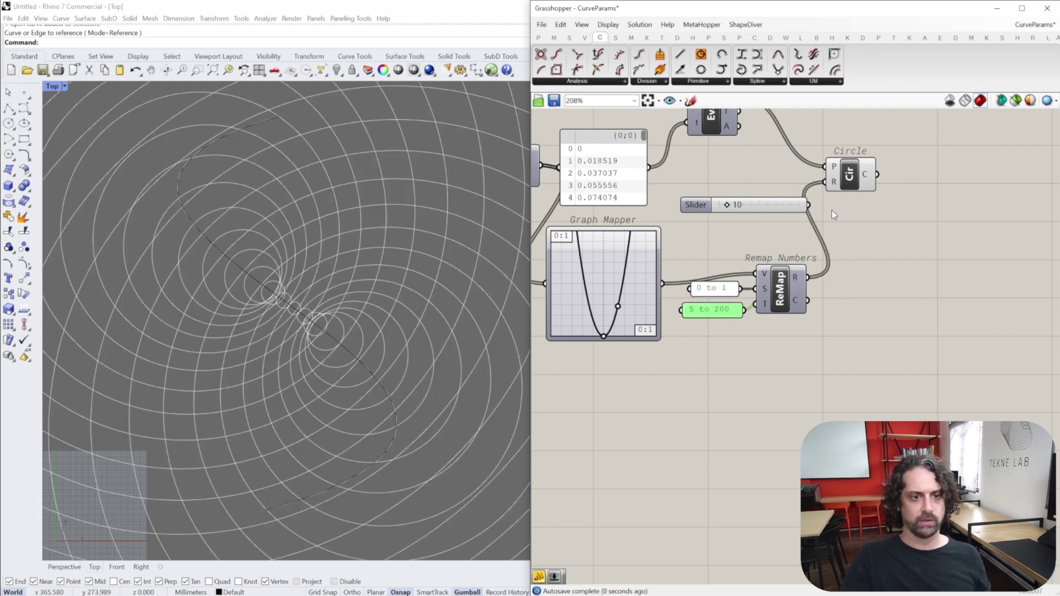
Add a Construct Domain component below the Graph Mapper
right_drag(723, 294, 806, 287)
scroll(310, 309, down, 5)
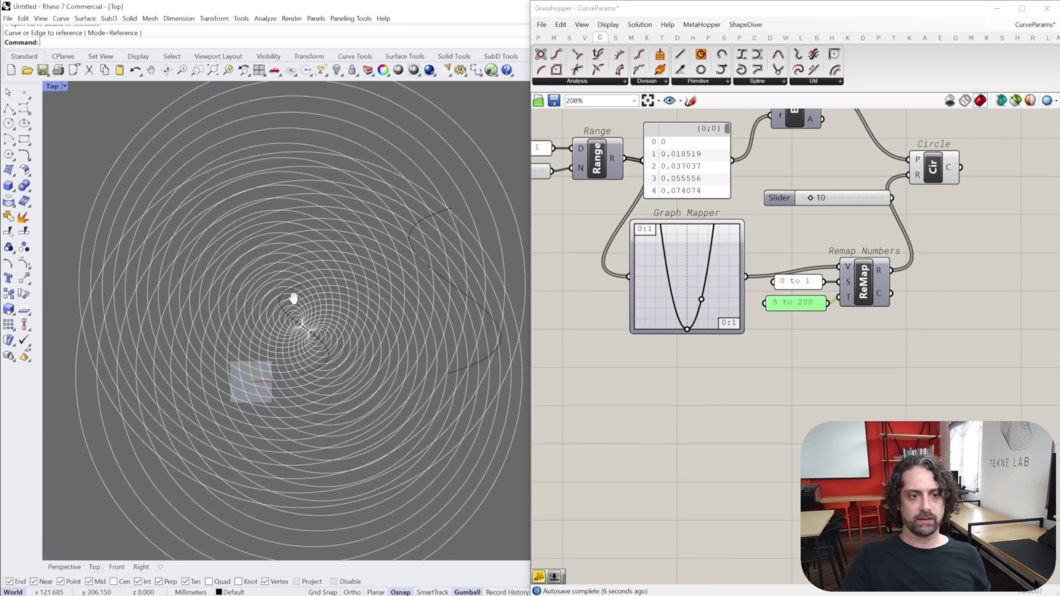
scroll(309, 309, up, 3)
right_drag(793, 309, 802, 298)
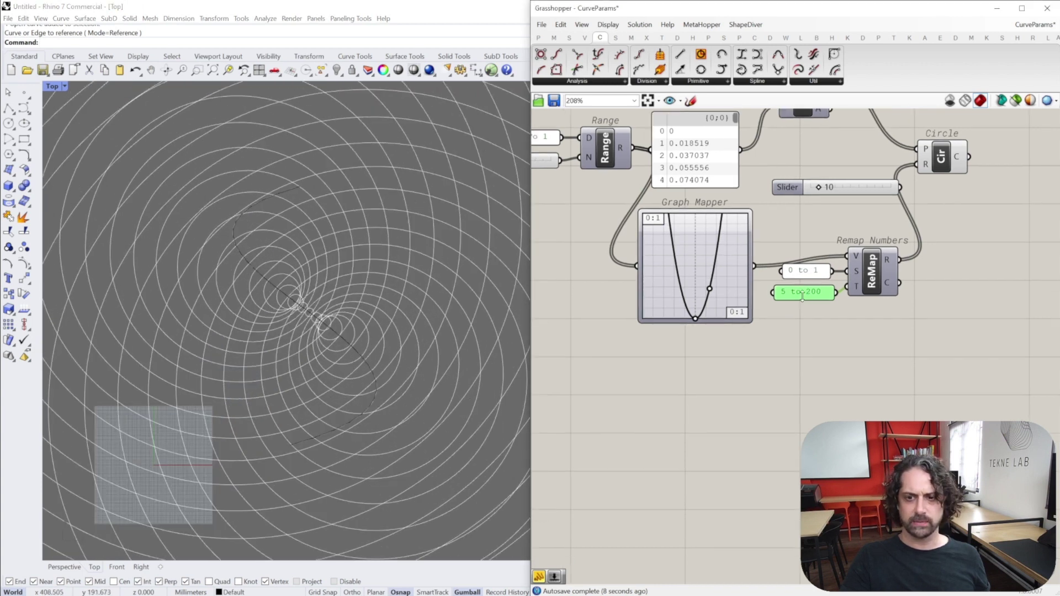
click(631, 39)
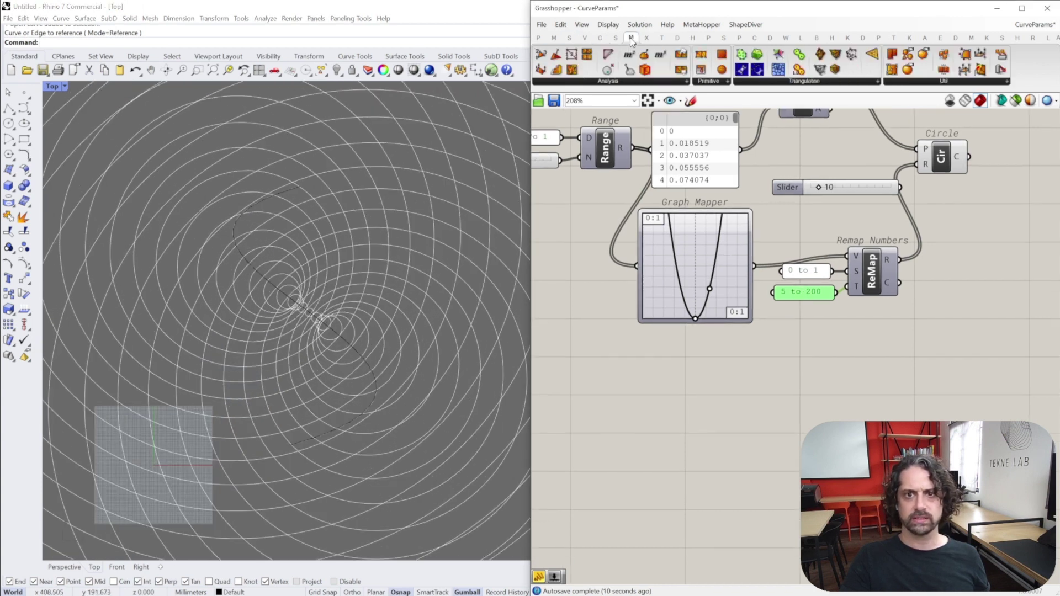
click(554, 38)
click(562, 82)
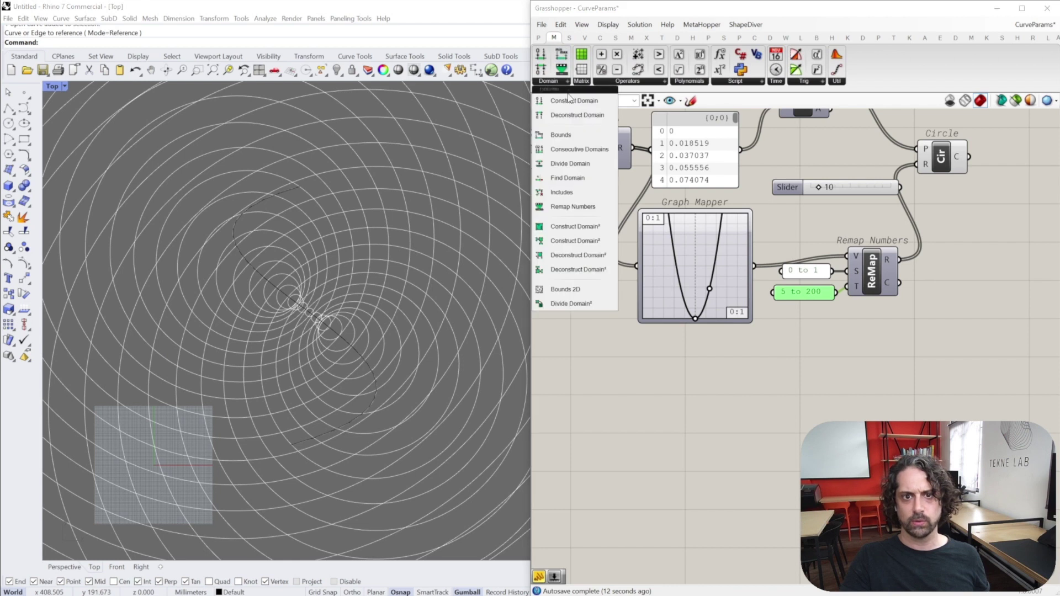
drag(571, 105, 691, 351)
Create a number slider of 100 for Construct Domain's A input and connect a copy of it to the B input
double_click(693, 363)
text(100)
key(Return)
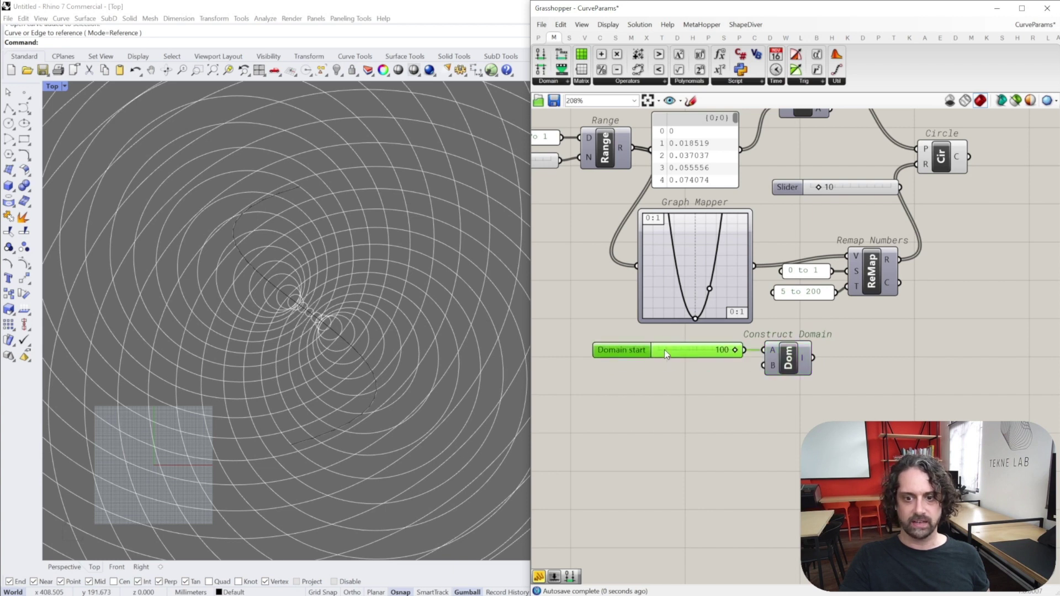
alt+drag(671, 355, 671, 374)
drag(748, 375, 765, 364)
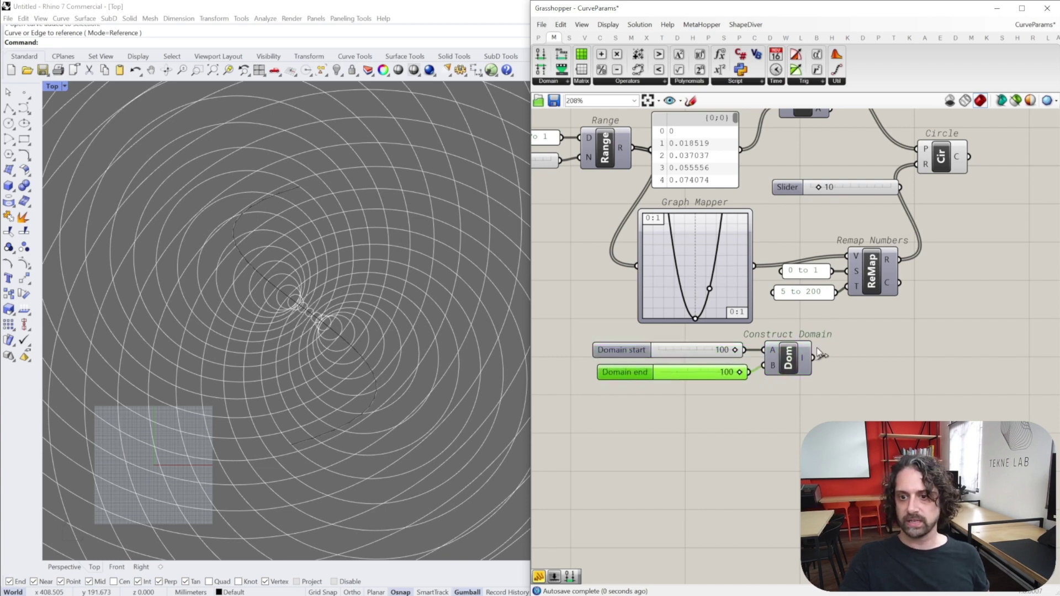
Connect Construct Domain to Remap Numbers' T input in place of the 5 to 200 panel, and set its start to 5 and end to 16
drag(821, 354, 848, 286)
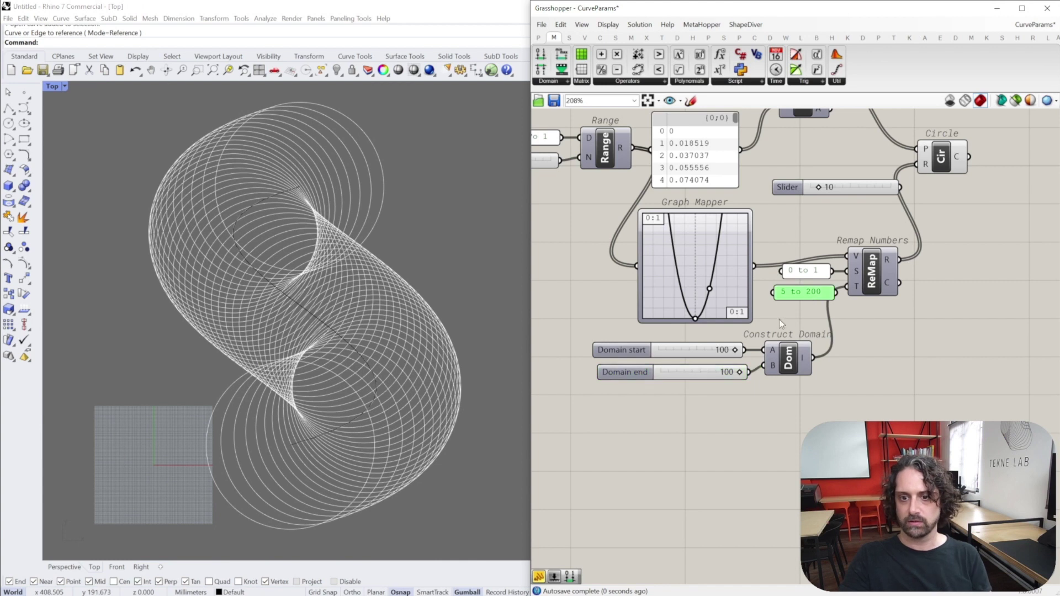
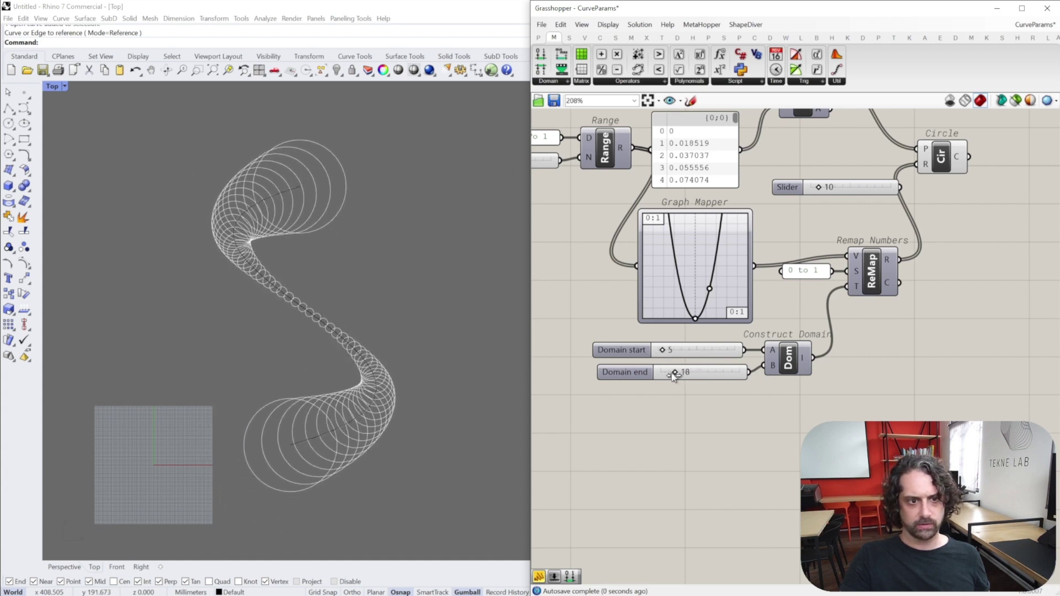
scroll(716, 281, up, 2)
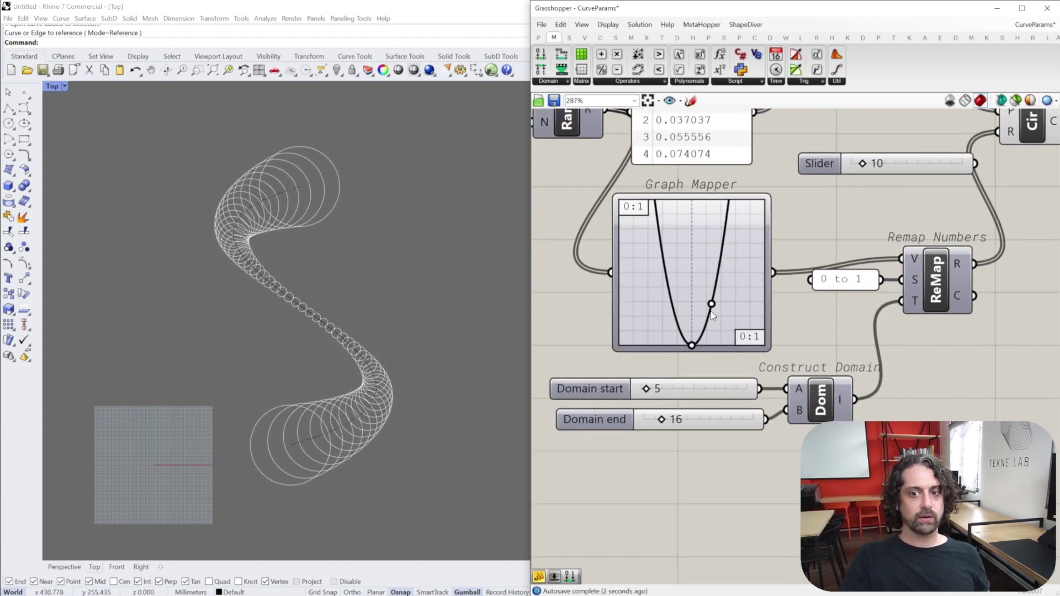
Adjust the Graph Mapper parabola by moving its curve handle upward
drag(709, 291, 720, 257)
scroll(743, 263, down, 3)
right_drag(744, 263, 805, 355)
right_drag(866, 217, 848, 248)
scroll(857, 232, down, 1)
right_drag(859, 300, 854, 283)
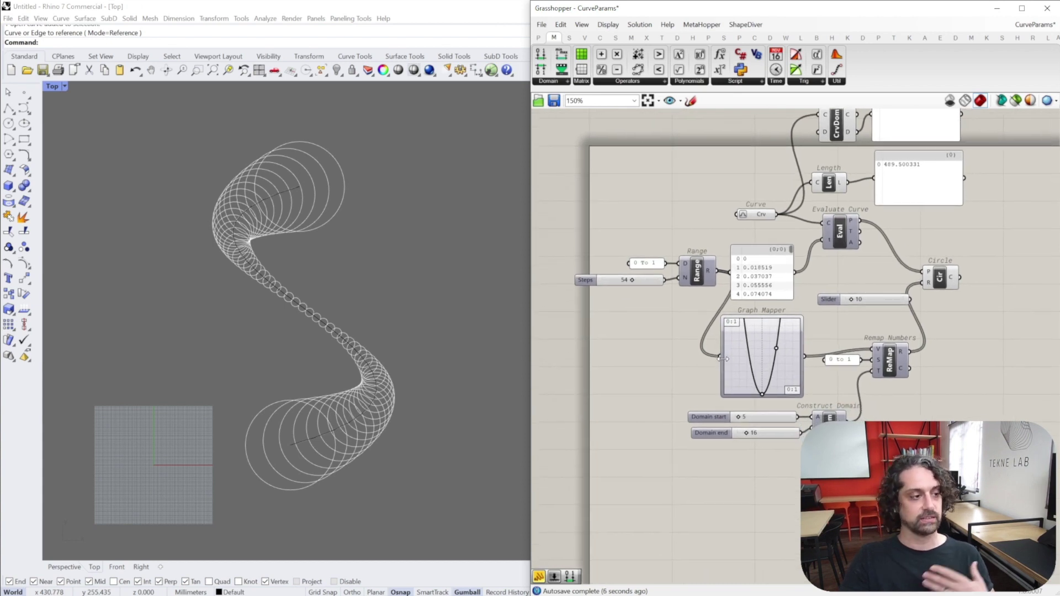
mouse_move(723, 359)
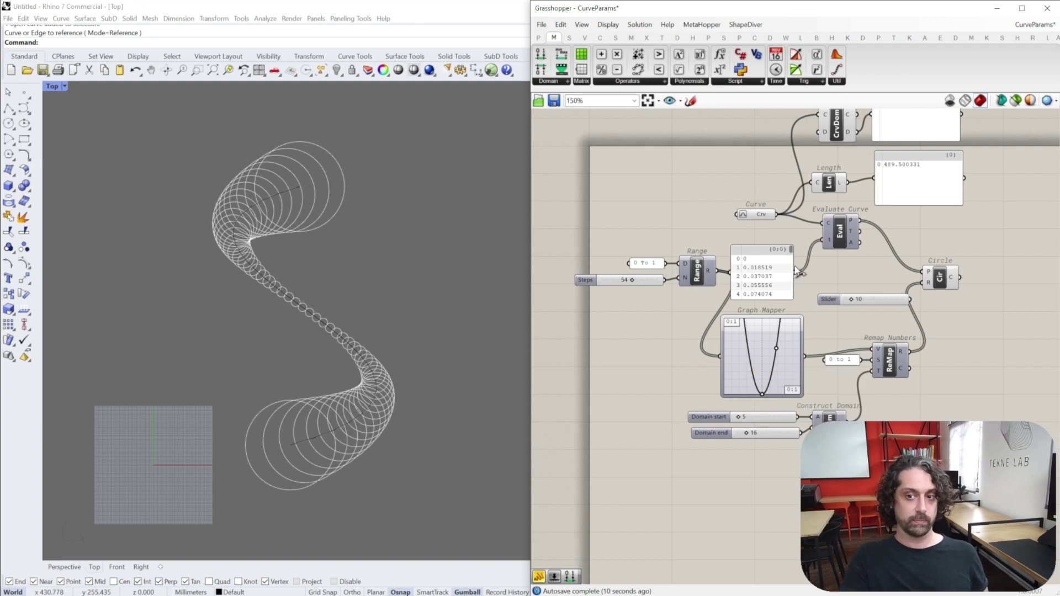
Move the Range values panel slightly up and the Circle component farther right and up
drag(752, 274, 756, 268)
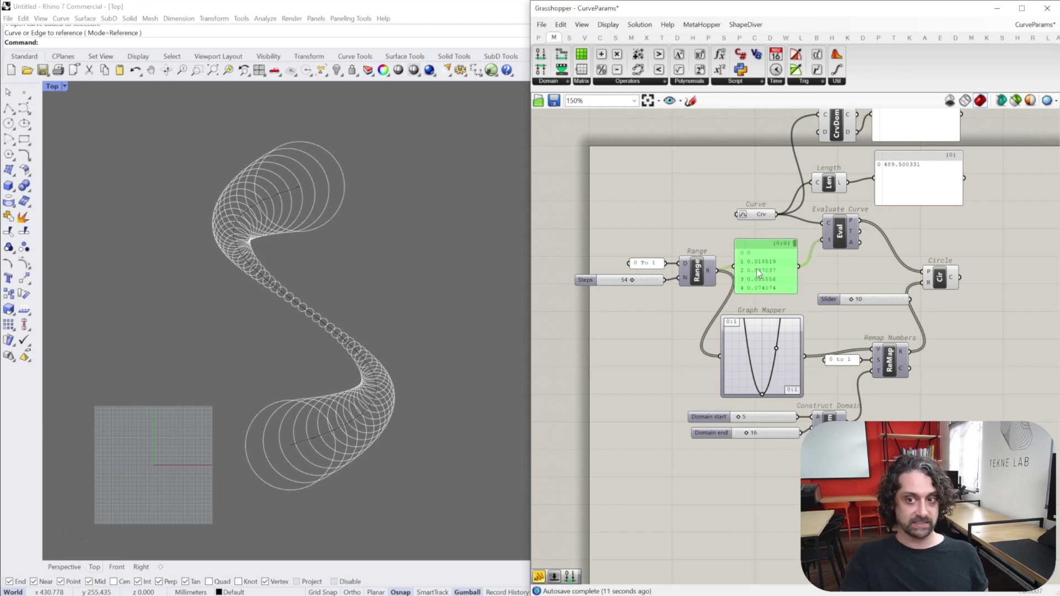
click(848, 233)
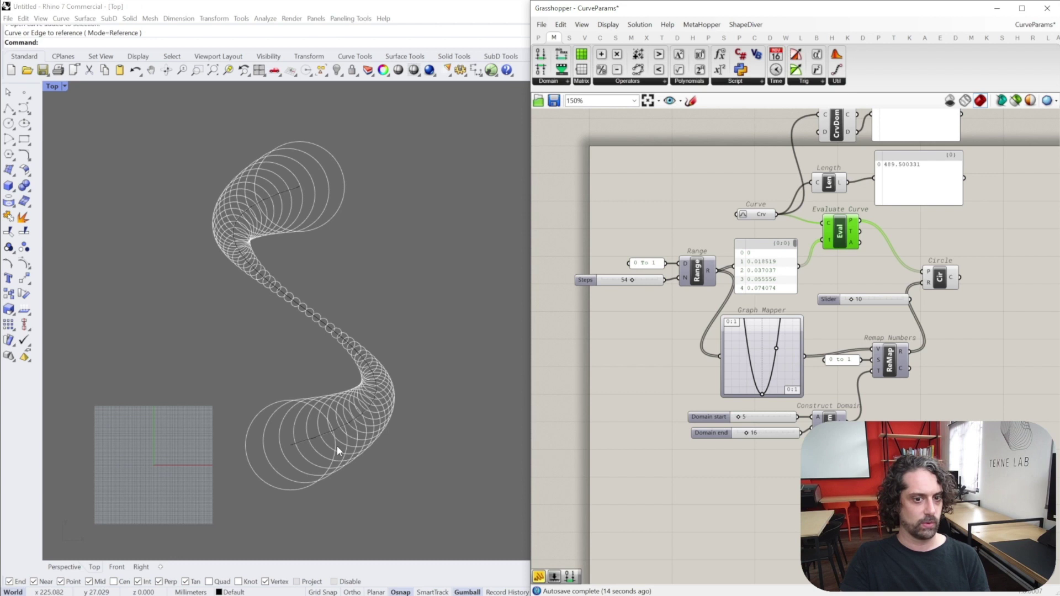
drag(934, 288, 965, 274)
right_drag(930, 333, 891, 294)
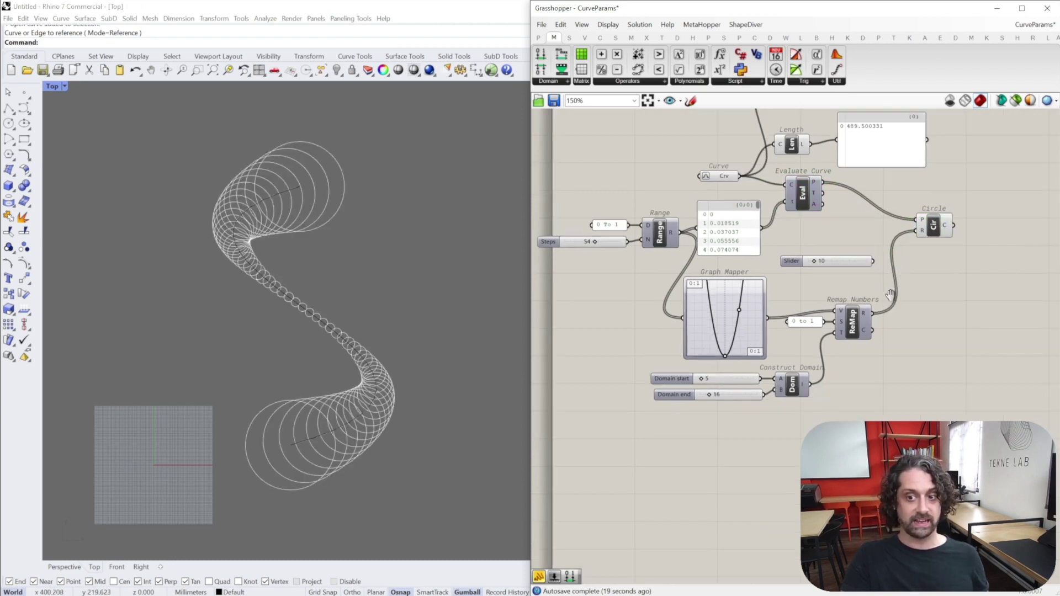
Narrow the Graph Mapper parabola by moving its curve handle closer to the vertex
drag(740, 314, 734, 310)
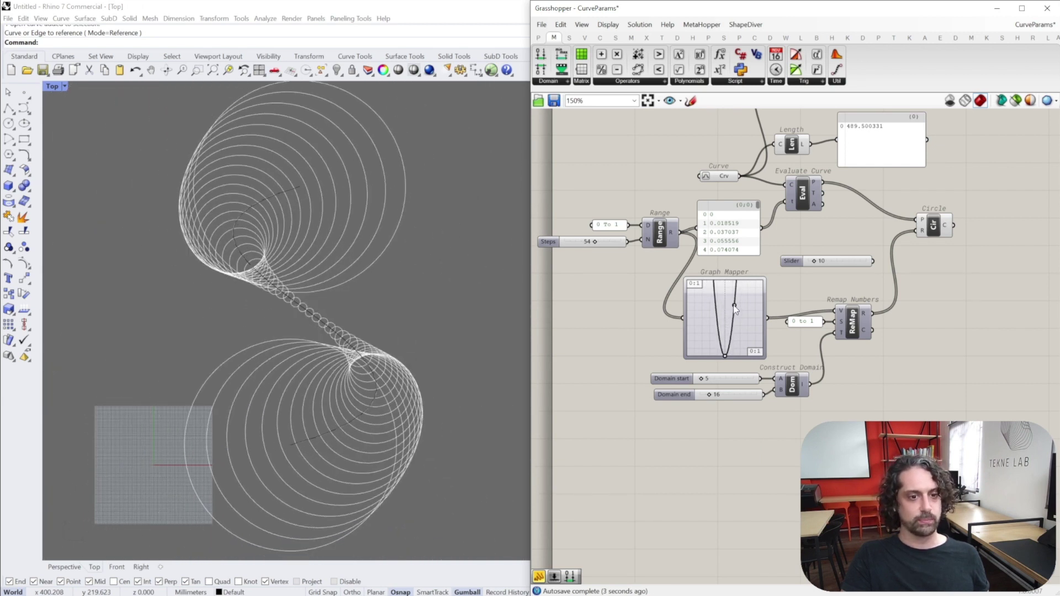
scroll(227, 324, down, 3)
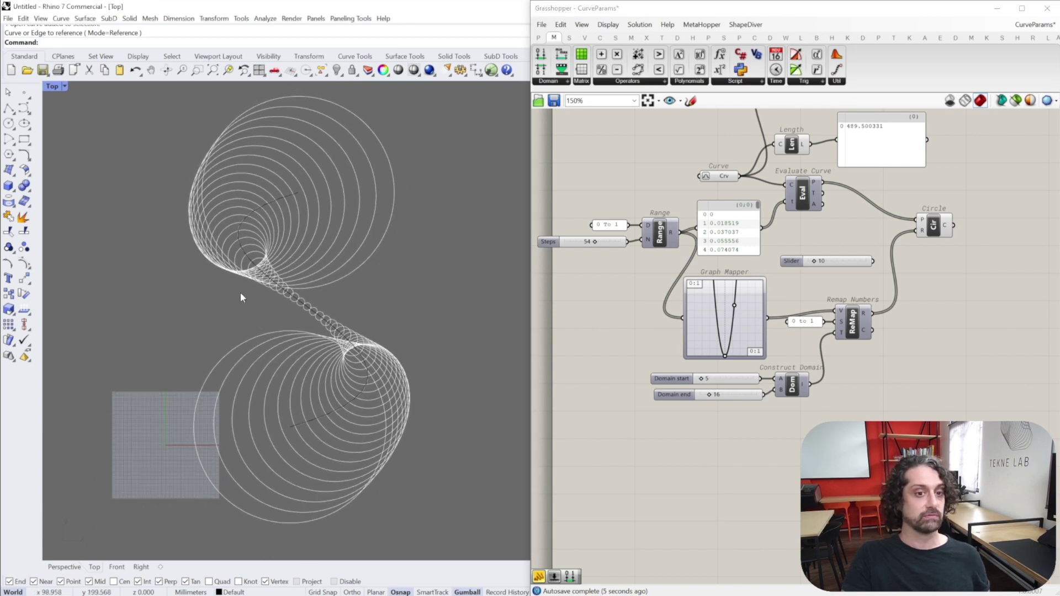
right_drag(598, 277, 641, 300)
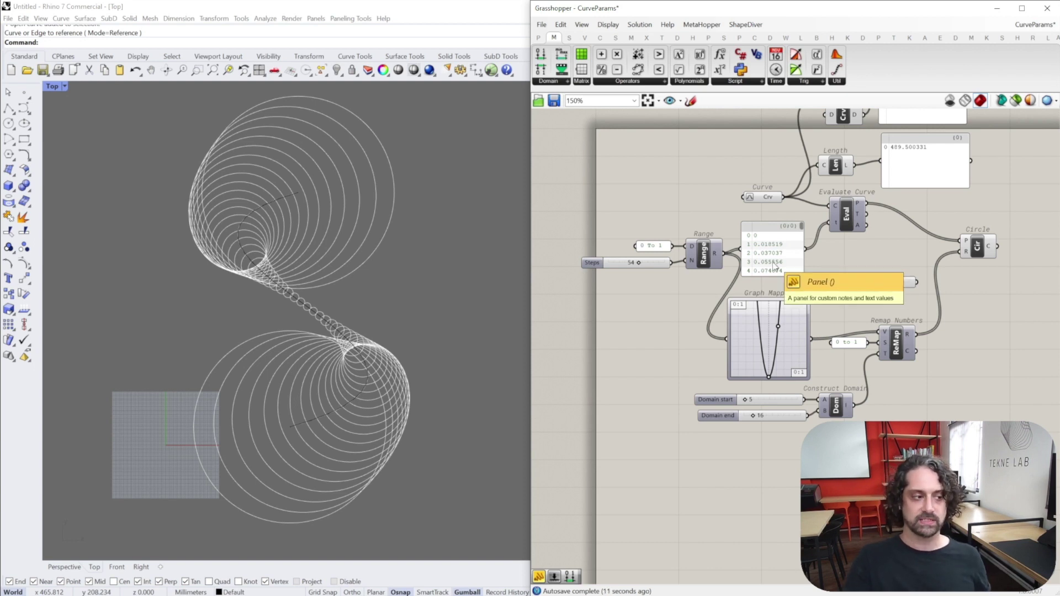
right_drag(888, 246, 881, 246)
drag(908, 239, 870, 255)
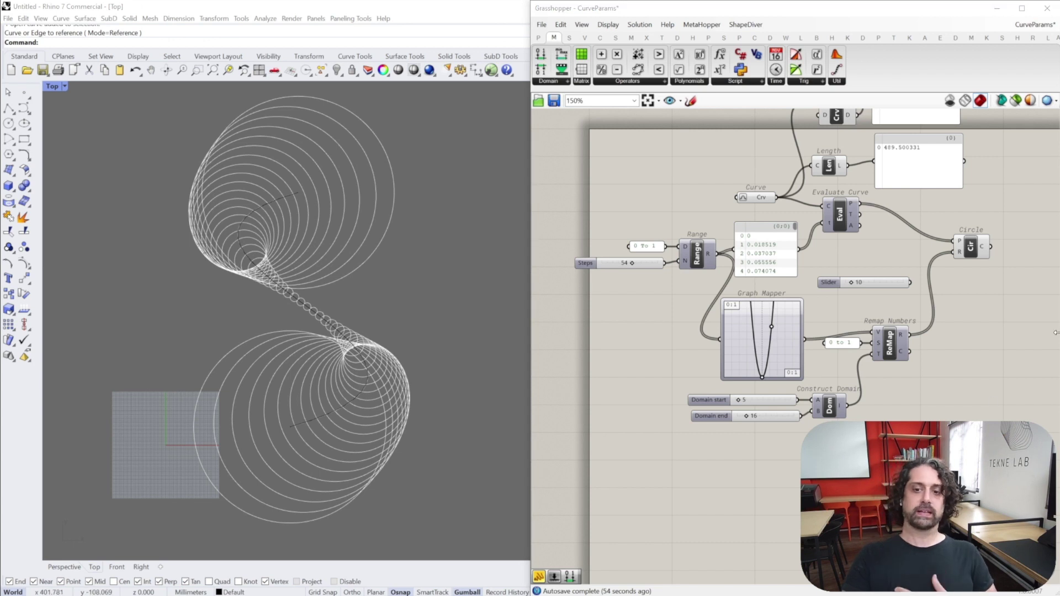
Set Range's Steps slider to 82
right_drag(700, 230, 703, 239)
drag(771, 222, 595, 280)
click(641, 288)
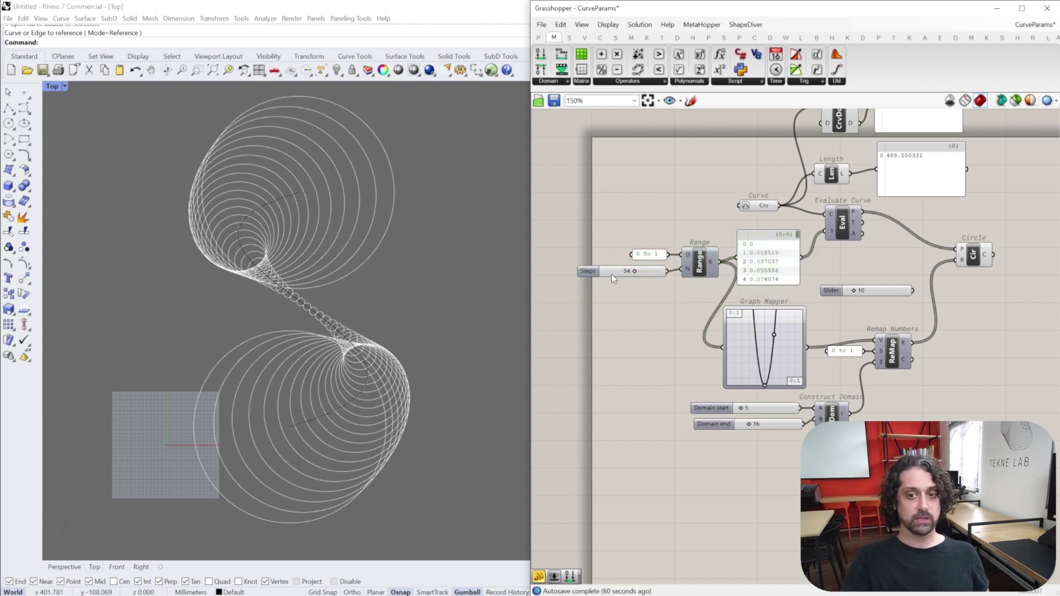
scroll(611, 274, up, 3)
drag(655, 272, 687, 270)
scroll(676, 269, down, 5)
Examine the curve's domain read-out and the Evaluate Curve and Circle components fed by the curve
right_drag(809, 239, 779, 231)
scroll(786, 259, up, 1)
mouse_move(727, 198)
mouse_down()
mouse_move(744, 203)
mouse_move(734, 197)
mouse_up()
scroll(782, 210, up, 3)
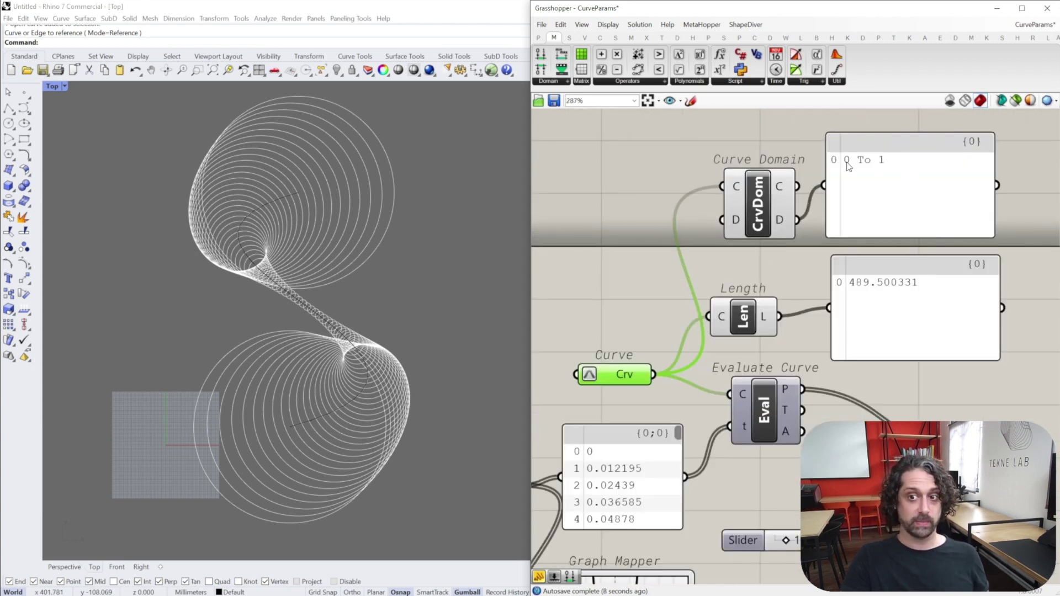
scroll(841, 153, down, 4)
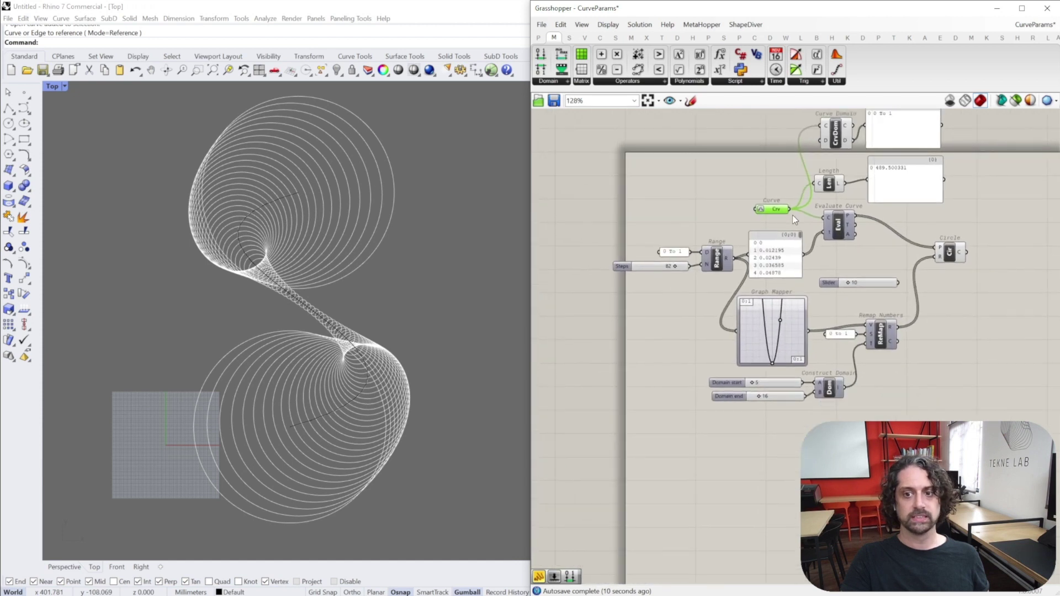
click(810, 232)
right_click(813, 228)
click(833, 246)
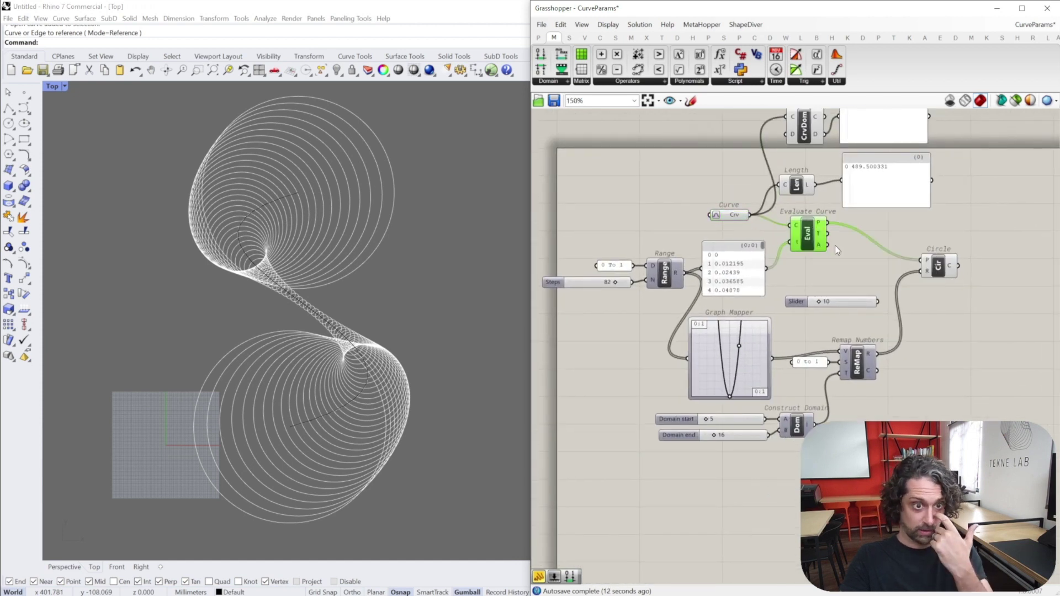
right_click(807, 235)
click(834, 253)
click(957, 250)
click(939, 268)
click(955, 313)
Widen the Graph Mapper parabola slightly and set Construct Domain's end slider to 29
scroll(870, 330, up, 2)
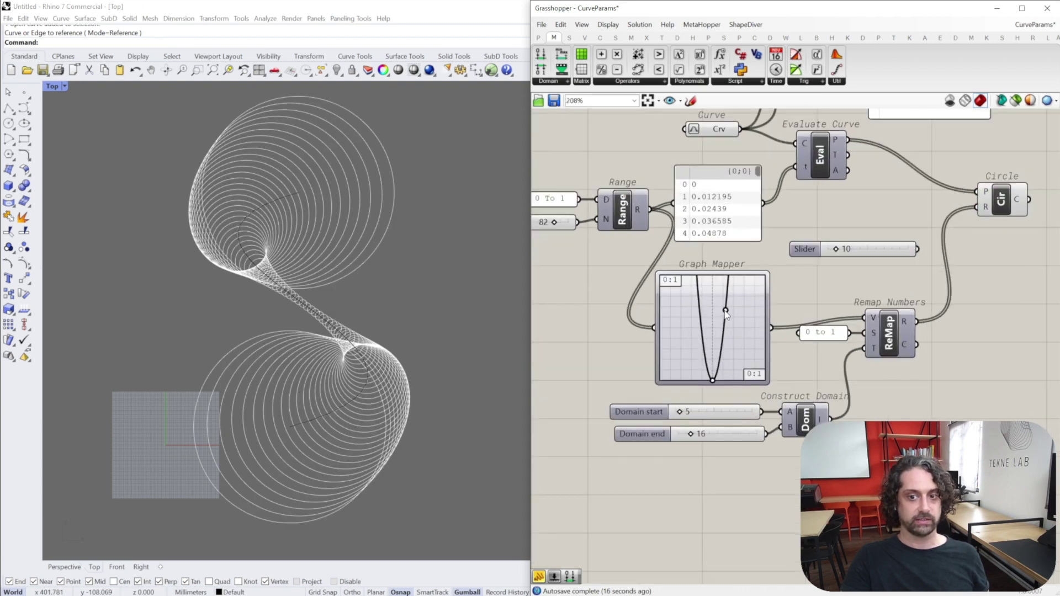
drag(725, 311, 730, 312)
right_drag(711, 322, 684, 291)
drag(663, 406, 672, 399)
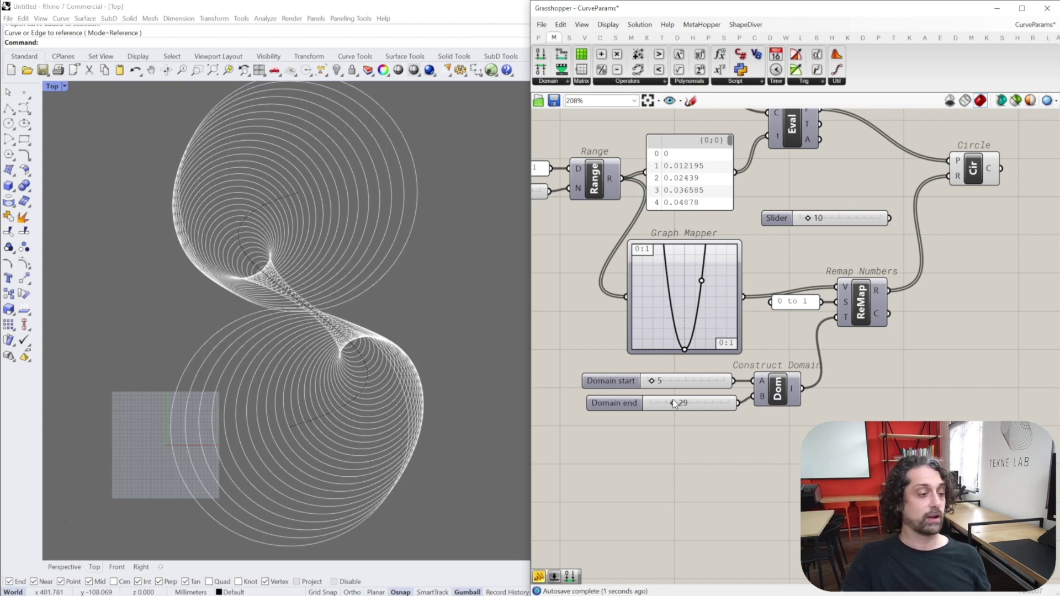
scroll(671, 284, down, 2)
right_drag(708, 265, 732, 331)
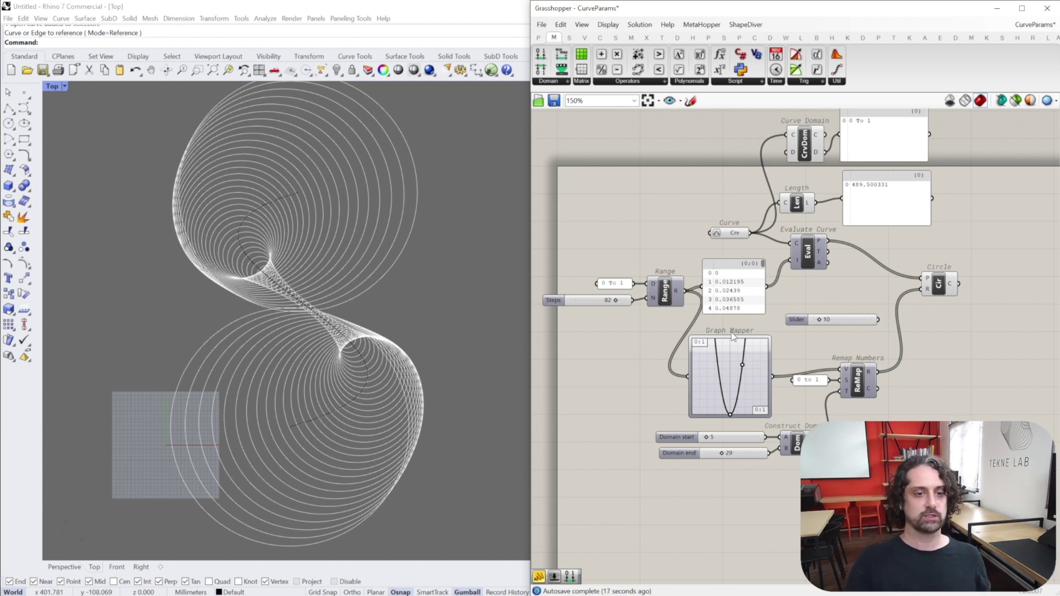
scroll(332, 315, down, 2)
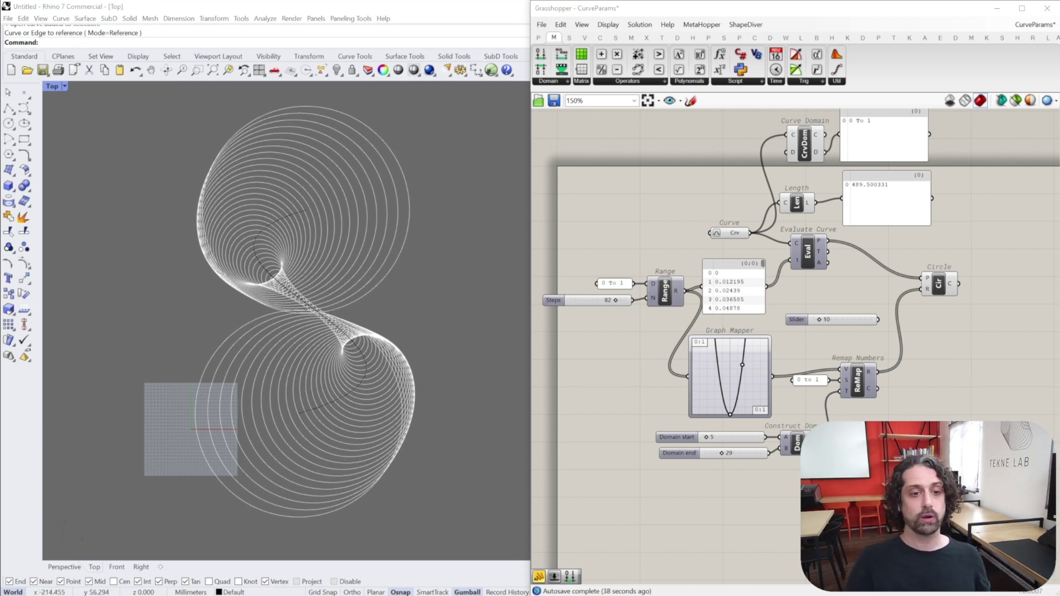
mouse_move(890, 267)
mouse_down()
mouse_move(600, 459)
mouse_move(872, 278)
mouse_up()
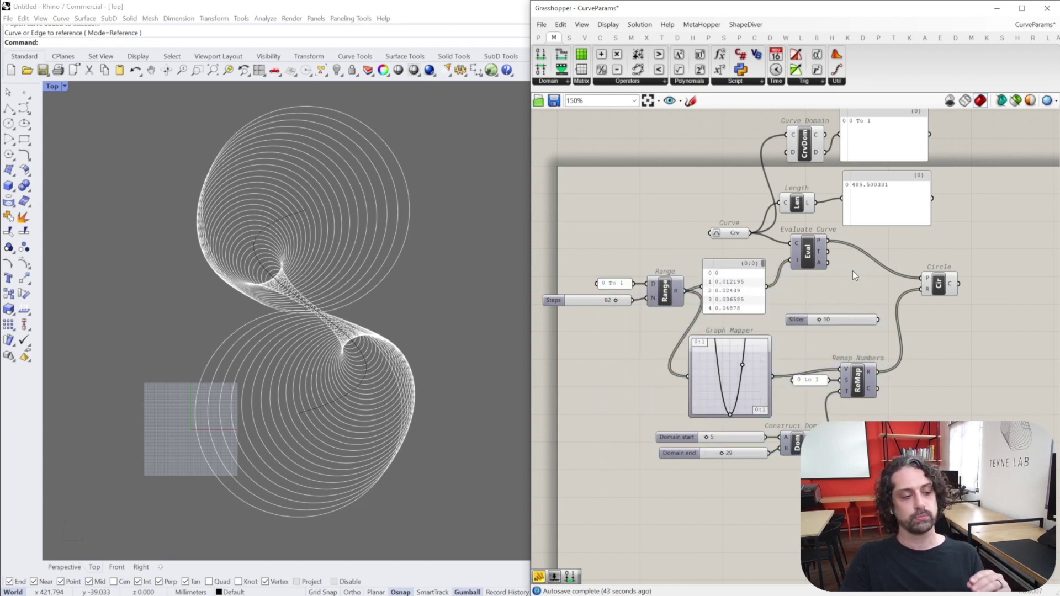
right_drag(674, 244, 688, 255)
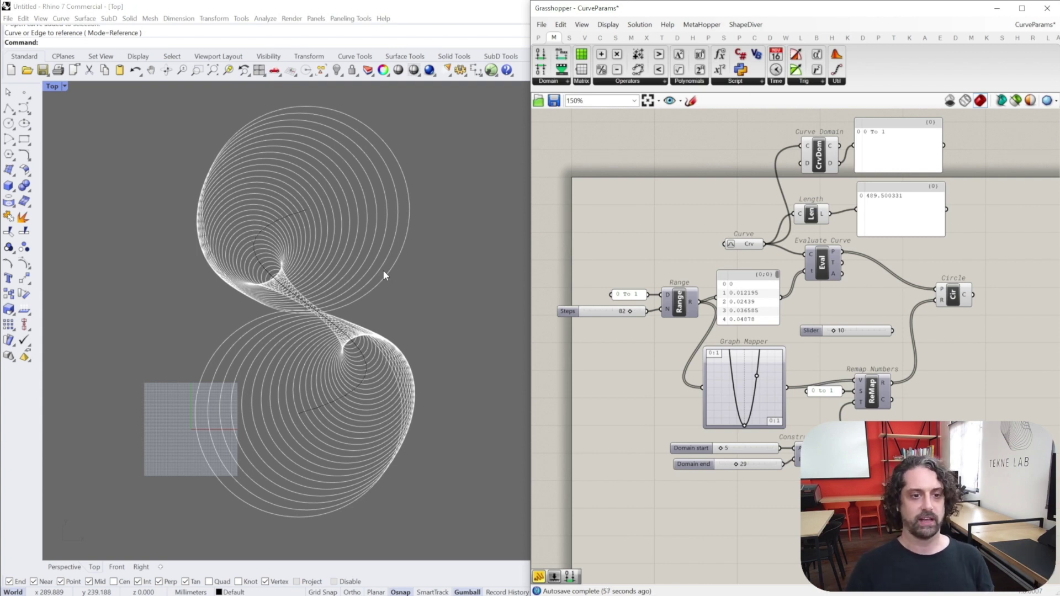
drag(393, 263, 260, 371)
click(441, 188)
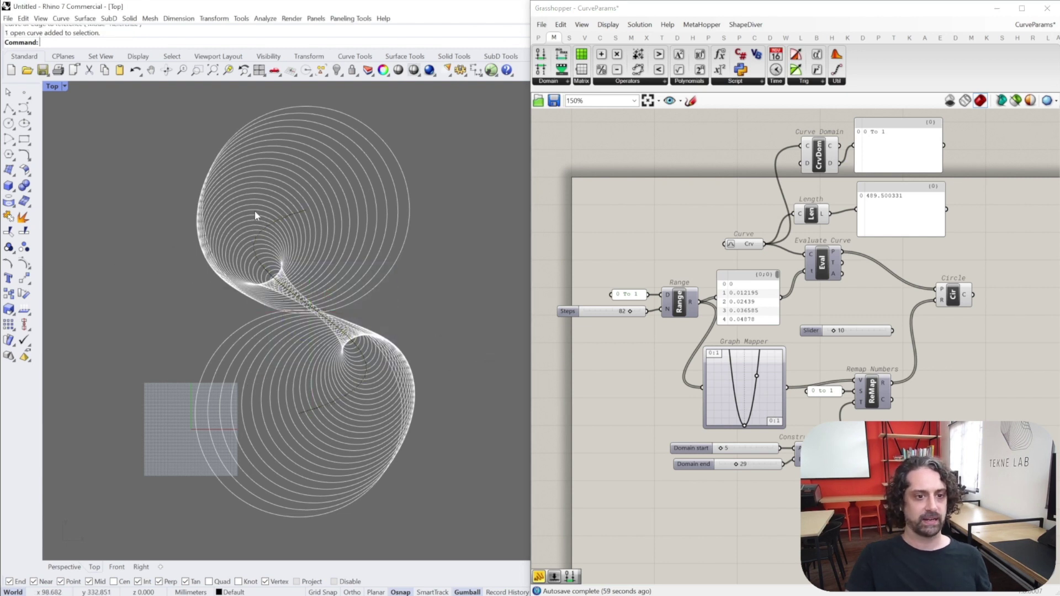